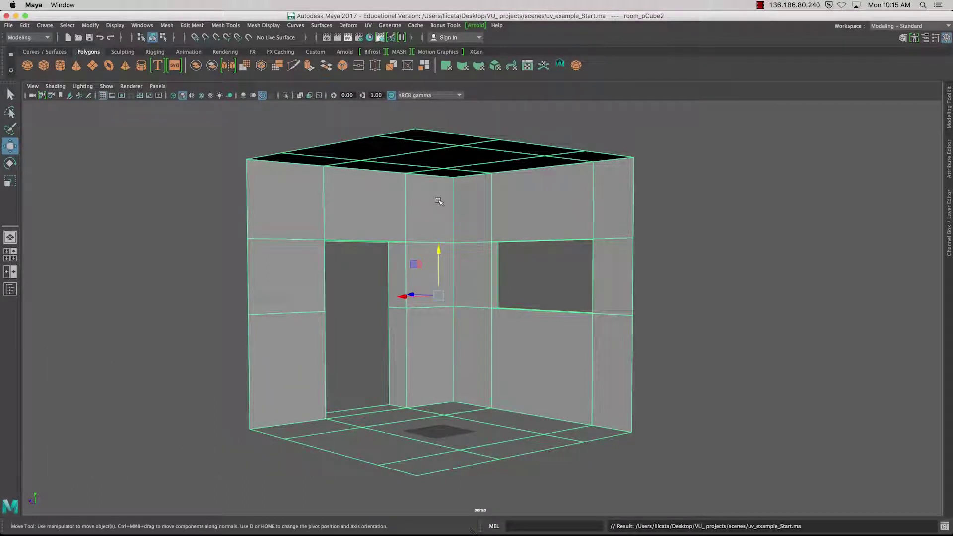
# Open the UV Editor as a floating window and close it again
pyautogui.click(144, 25)
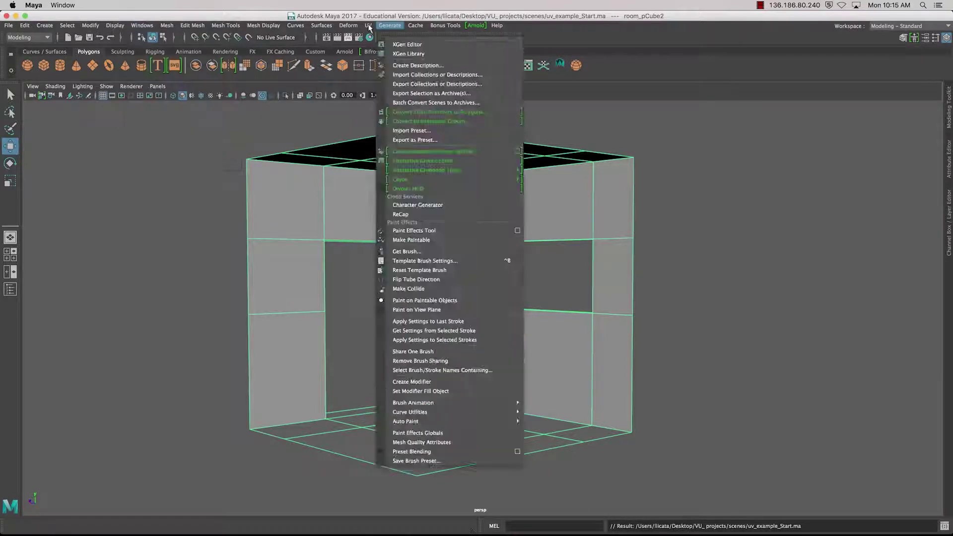
pyautogui.moveTo(370, 27)
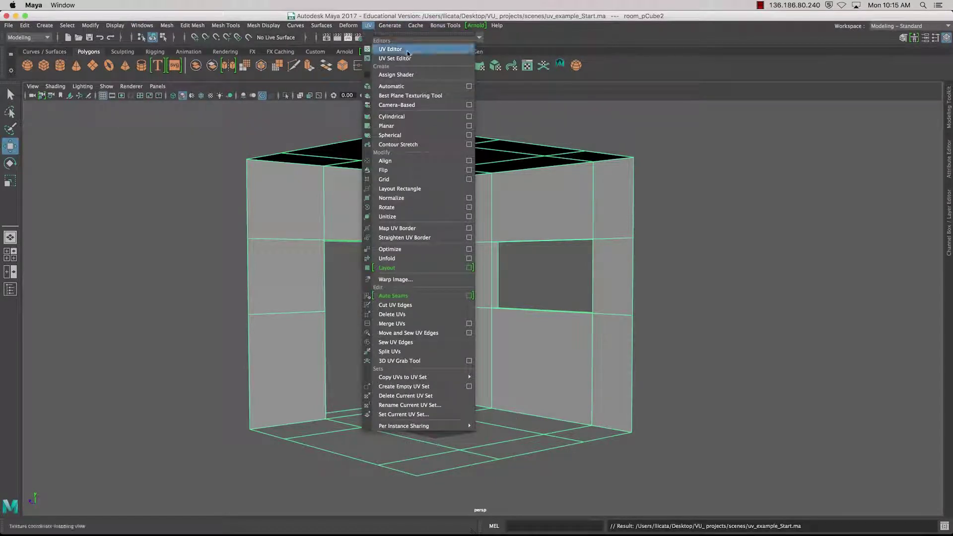
pyautogui.click(390, 49)
pyautogui.moveTo(439, 149); pyautogui.dragTo(360, 125)
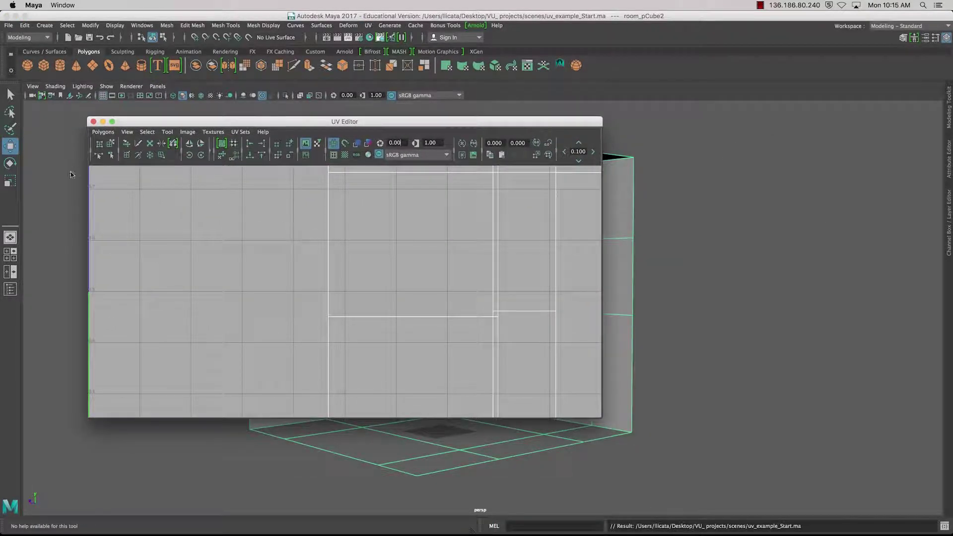
pyautogui.click(93, 122)
# Switch the workspace to the saved Persp/UV Editor layout to show the room beside its UVs
pyautogui.click(158, 87)
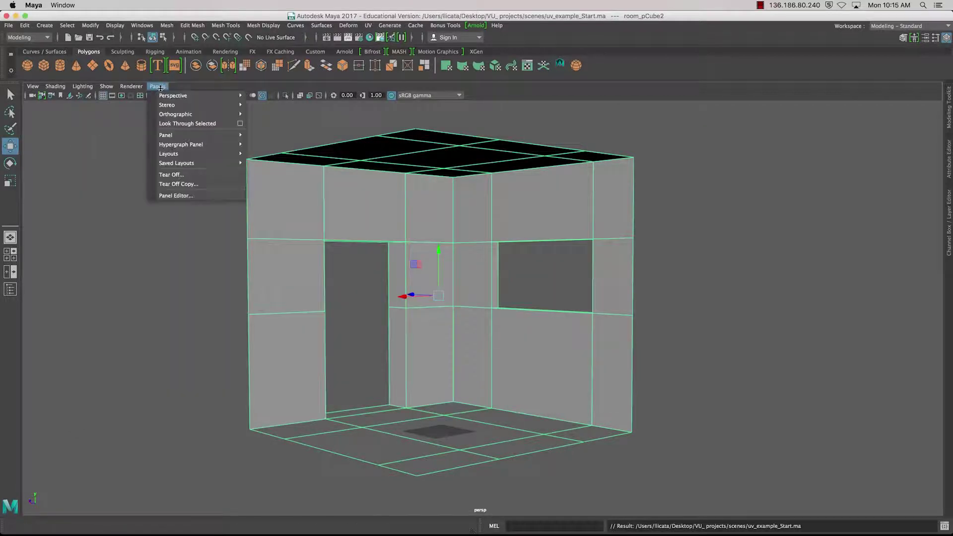
pyautogui.moveTo(195, 165)
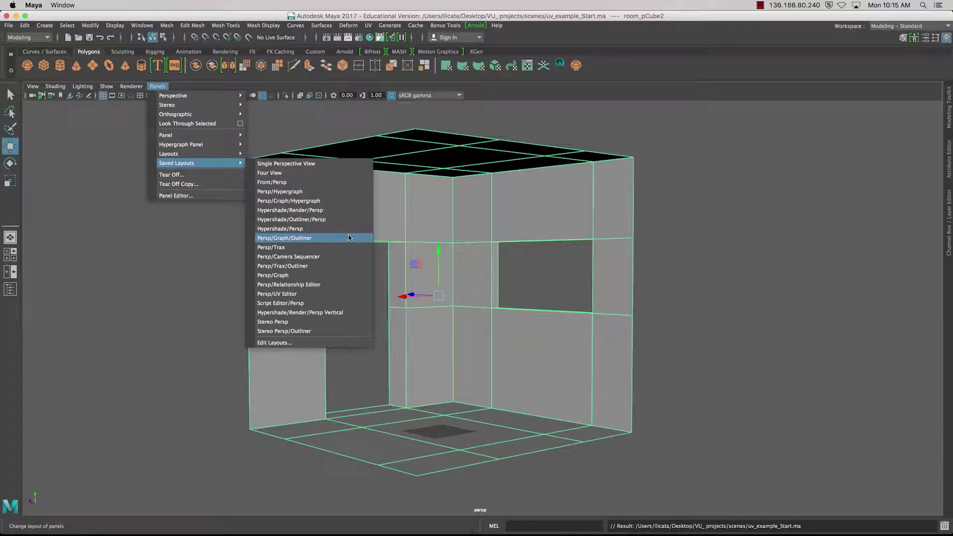
pyautogui.click(308, 296)
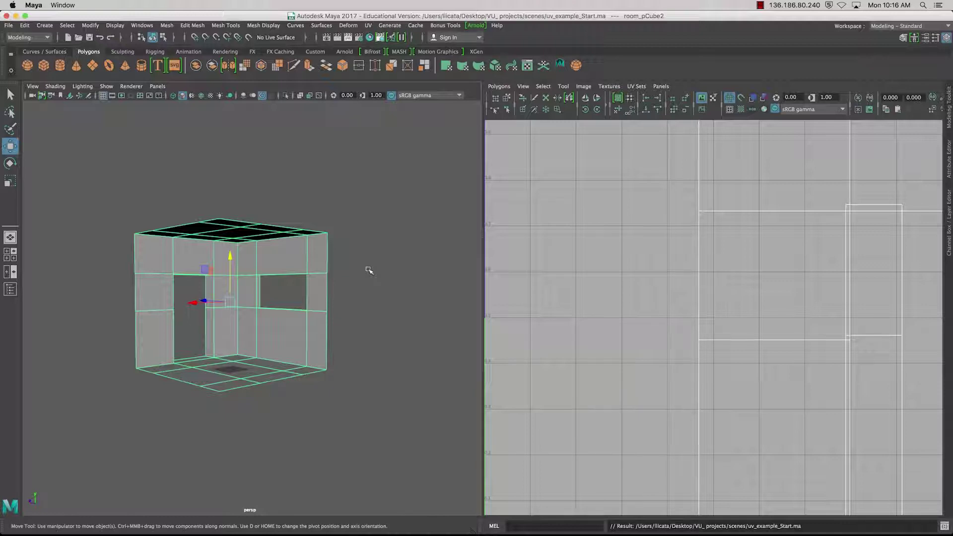
pyautogui.click(760, 5)
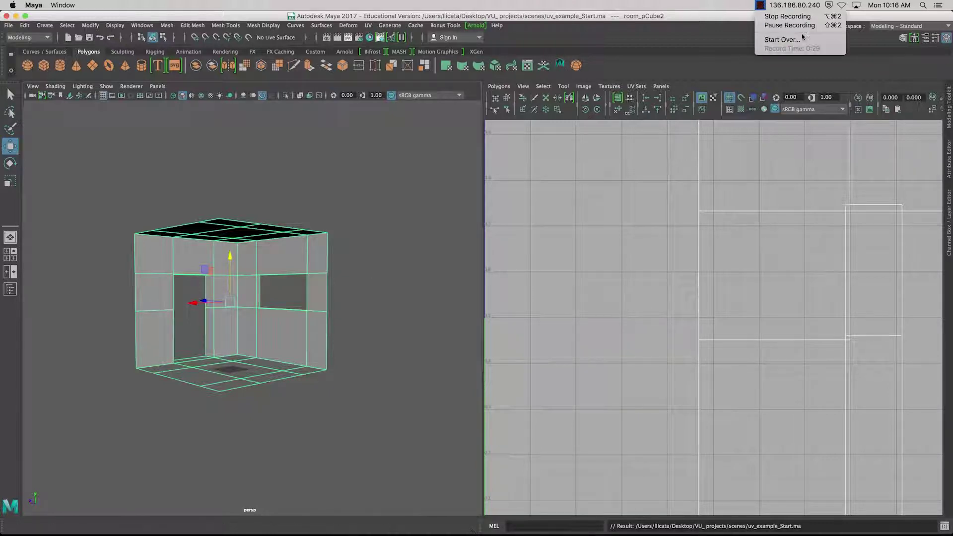
pyautogui.click(790, 25)
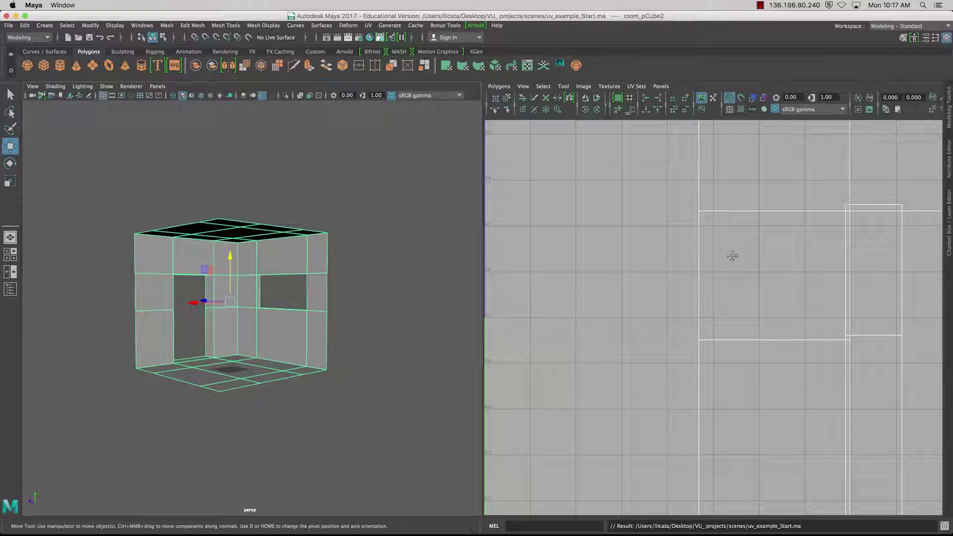
# Deselect the room and examine the empty 0 to 1 grid area in the UV Editor
pyautogui.moveTo(732, 256)
pyautogui.keyDown('alt'); pyautogui.mouseDown(button='middle')
pyautogui.moveTo(648, 267)
pyautogui.moveTo(729, 247)
pyautogui.moveTo(647, 254)
pyautogui.mouseUp(button='middle'); pyautogui.keyUp('alt')
pyautogui.scroll(3, 648, 266)
pyautogui.scroll(-9, 647, 267)
pyautogui.moveTo(648, 255)
pyautogui.mouseDown()
pyautogui.moveTo(456, 267)
pyautogui.moveTo(872, 260)
pyautogui.moveTo(655, 261)
pyautogui.mouseUp()
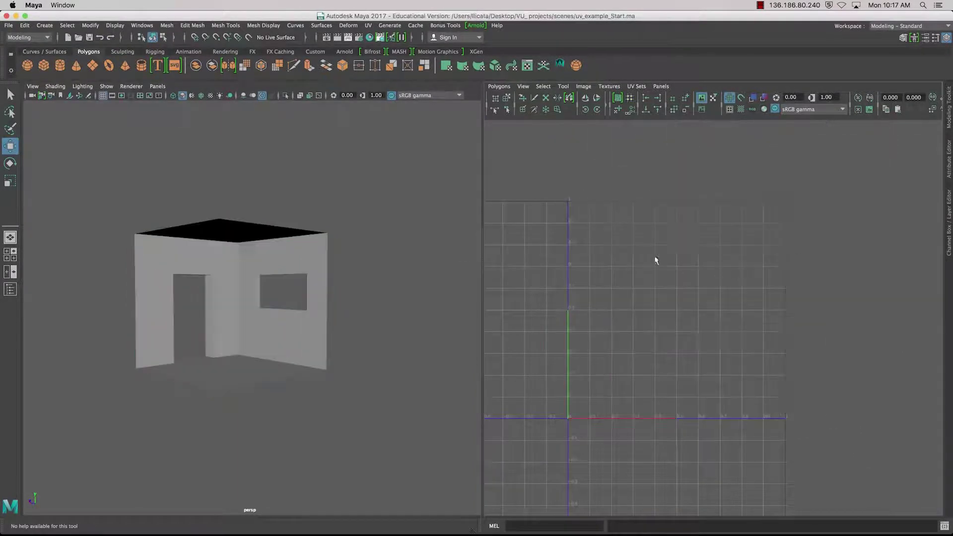
pyautogui.keyDown('alt'); pyautogui.moveTo(654, 251); pyautogui.dragTo(732, 232, button='middle'); pyautogui.keyUp('alt')
pyautogui.scroll(-2, 731, 234)
pyautogui.scroll(3, 731, 234)
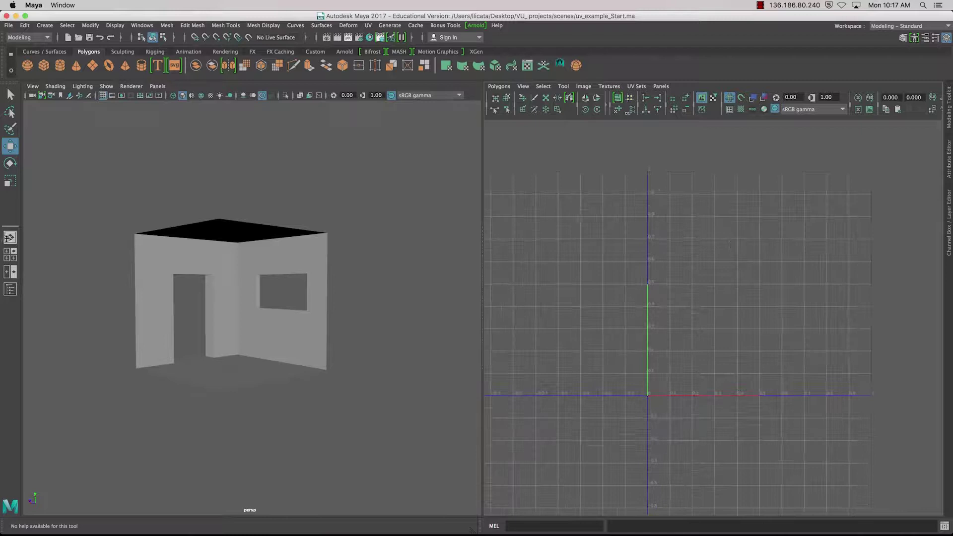
# Select the room mesh and examine how its UV shells are laid out around the 0 to 1 grid
pyautogui.click(10, 95)
pyautogui.click(196, 243)
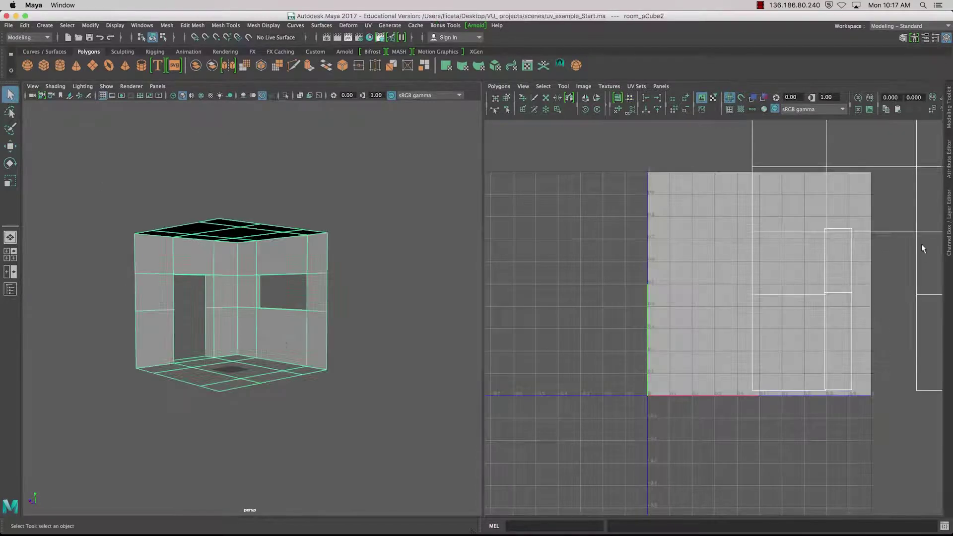
pyautogui.scroll(-5, 800, 307)
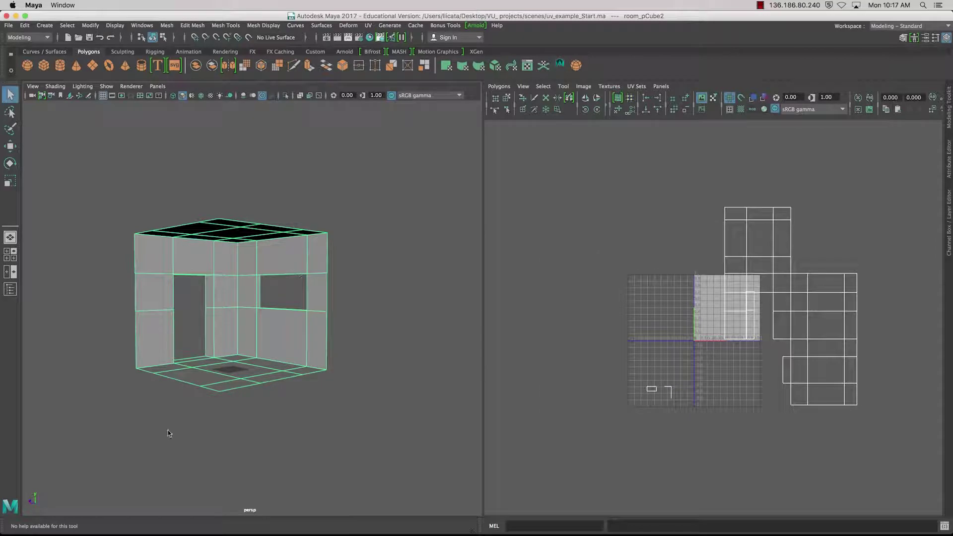
pyautogui.scroll(4, 834, 372)
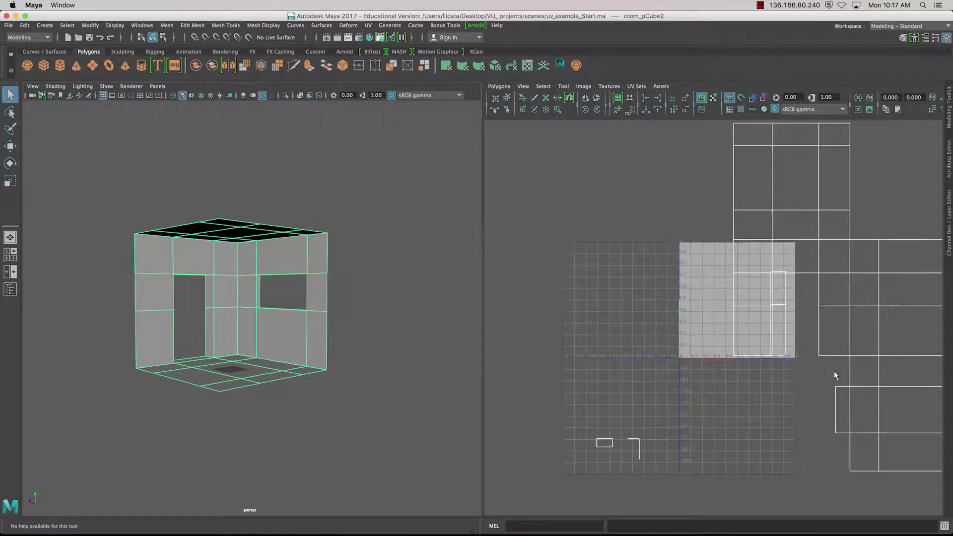
pyautogui.scroll(2, 835, 372)
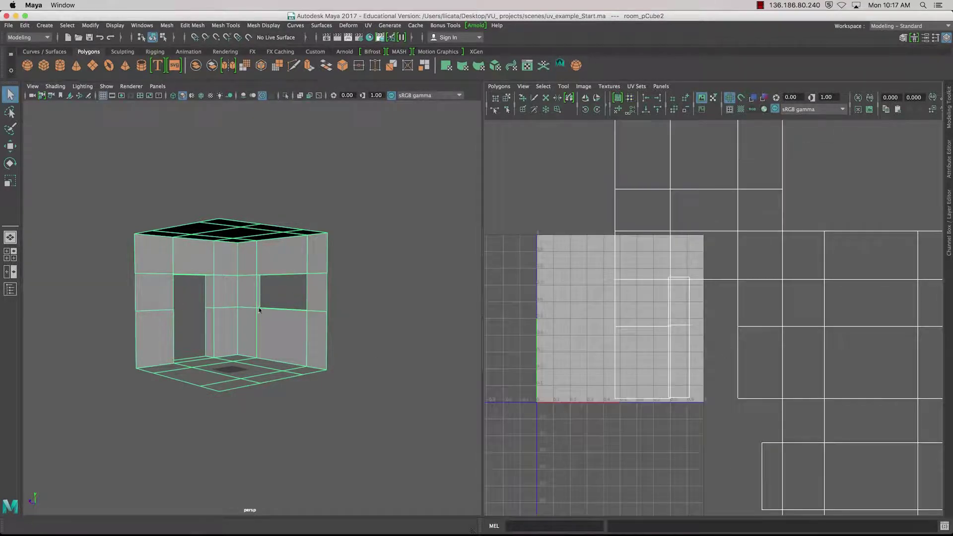
pyautogui.press('a')
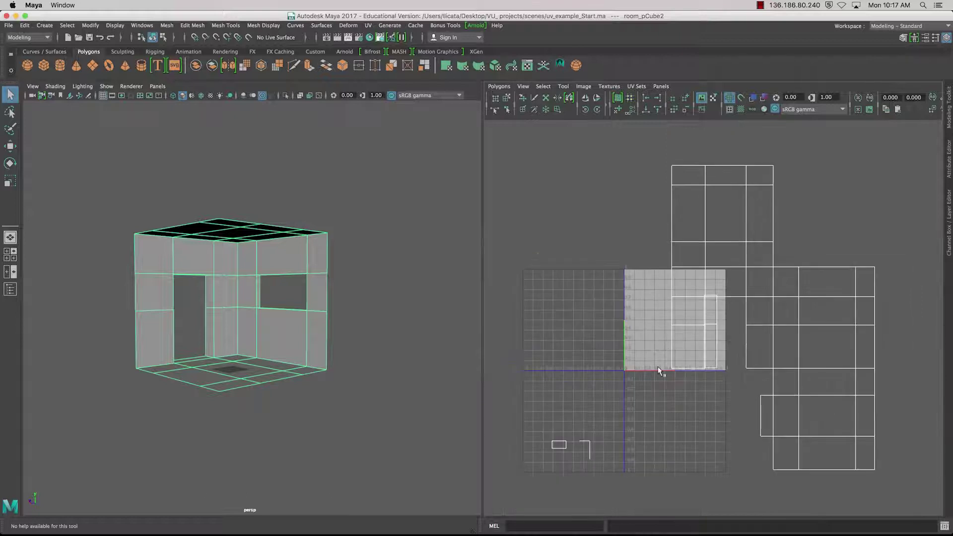
# In face mode, select the UV face of the middle wall section beside the doorway and inspect it up close
pyautogui.moveTo(679, 324); pyautogui.dragTo(679, 350, button='right')
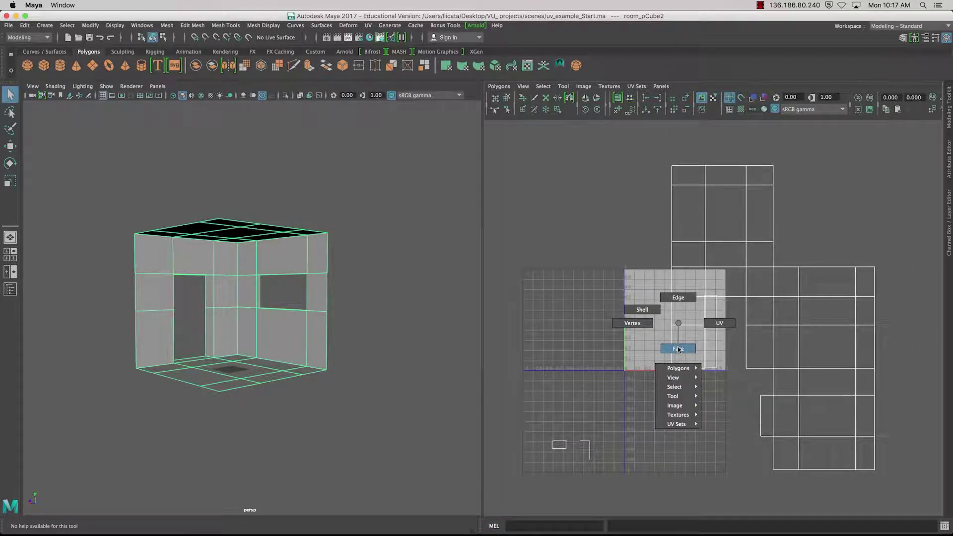
pyautogui.click(694, 309)
pyautogui.press('f')
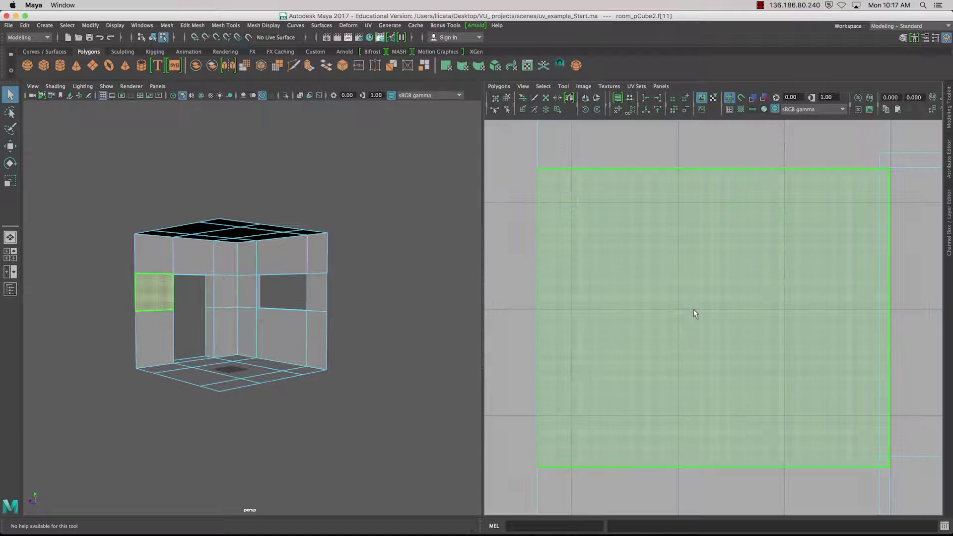
pyautogui.scroll(-5, 694, 309)
pyautogui.scroll(6, 693, 309)
pyautogui.scroll(-8, 694, 309)
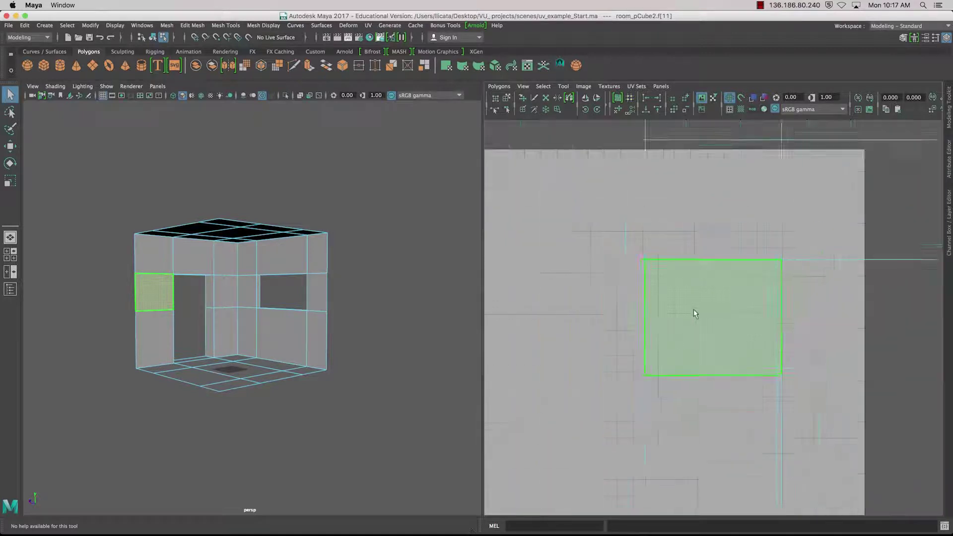
pyautogui.scroll(-10, 694, 310)
pyautogui.keyDown('alt'); pyautogui.moveTo(712, 296); pyautogui.dragTo(630, 285, button='middle'); pyautogui.keyUp('alt')
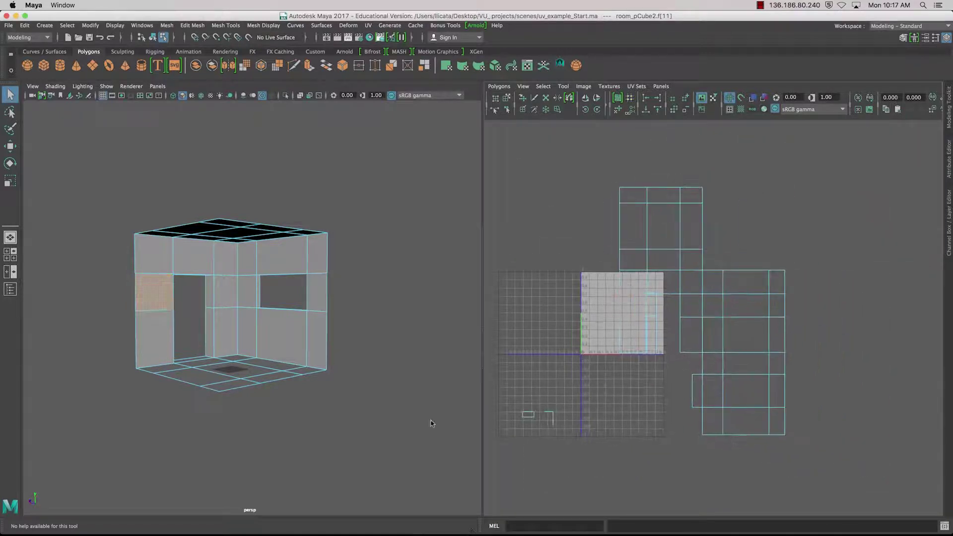
# Select the ceiling as a whole UV shell and move it up and left, clear of the 0 to 1 grid
pyautogui.rightClick(659, 258)
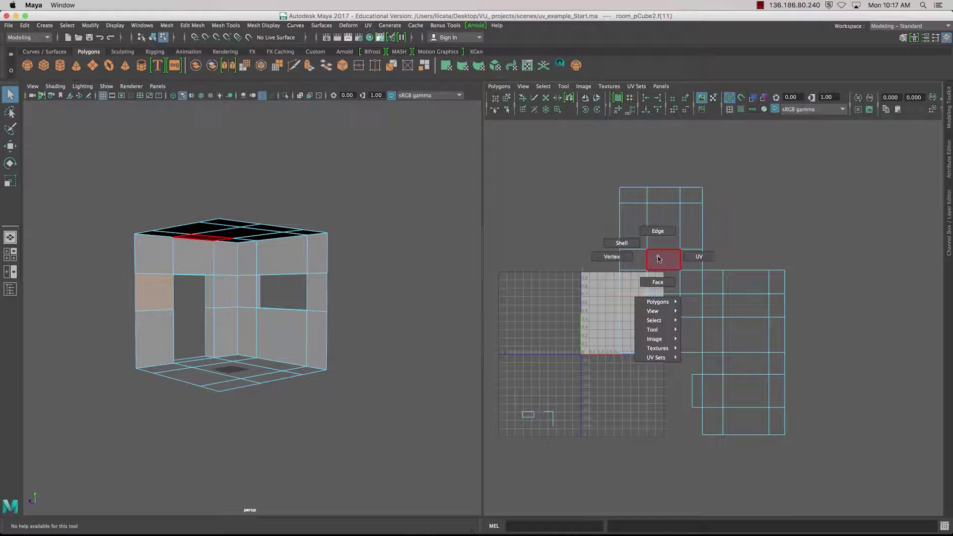
pyautogui.click(621, 242)
pyautogui.click(668, 248)
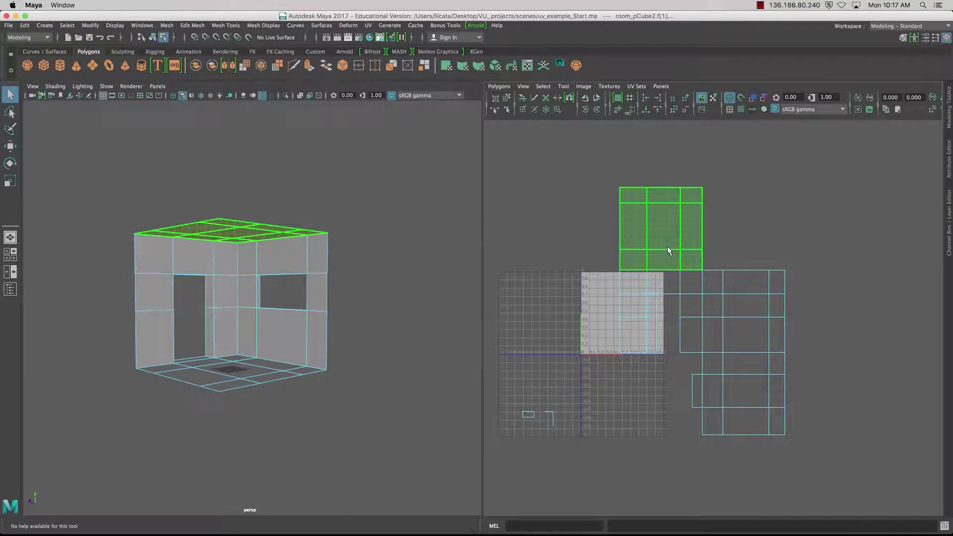
pyautogui.press('w')
pyautogui.moveTo(661, 229); pyautogui.dragTo(574, 163)
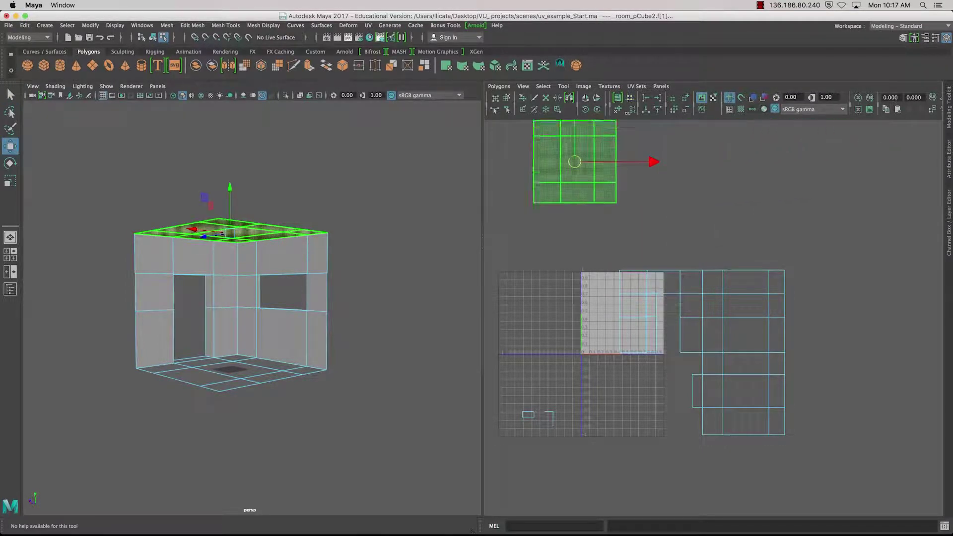
# Move the doorway wall and window wall UV shells up, away from the 0 to 1 grid and the floor shell
pyautogui.click(669, 317)
pyautogui.moveTo(666, 315); pyautogui.dragTo(719, 111)
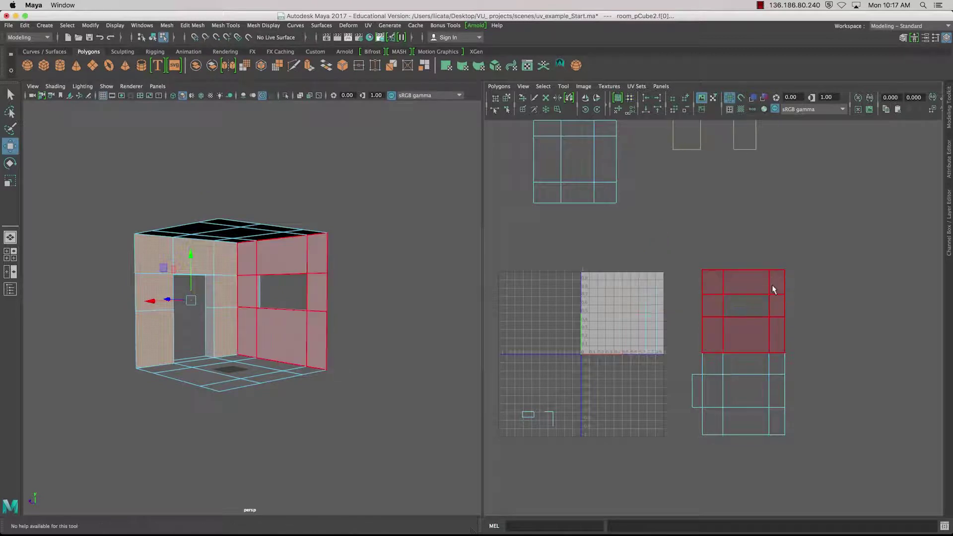
pyautogui.click(772, 287)
pyautogui.moveTo(755, 300); pyautogui.dragTo(874, 132)
pyautogui.click(776, 269)
pyautogui.click(715, 365)
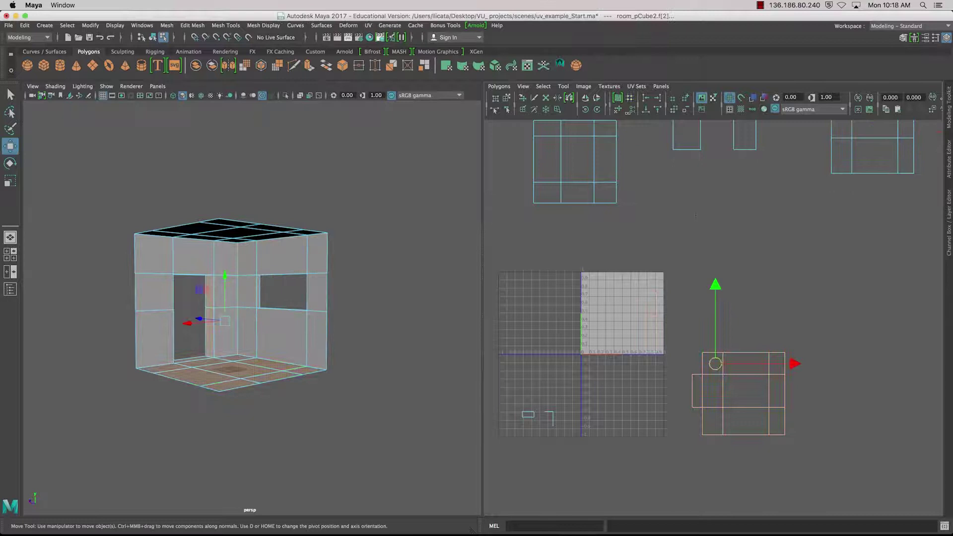
pyautogui.click(693, 235)
# In UV mode, move the top UVs of the narrow shell inside the grid upward, past the grid's upper edge
pyautogui.rightClick(559, 328)
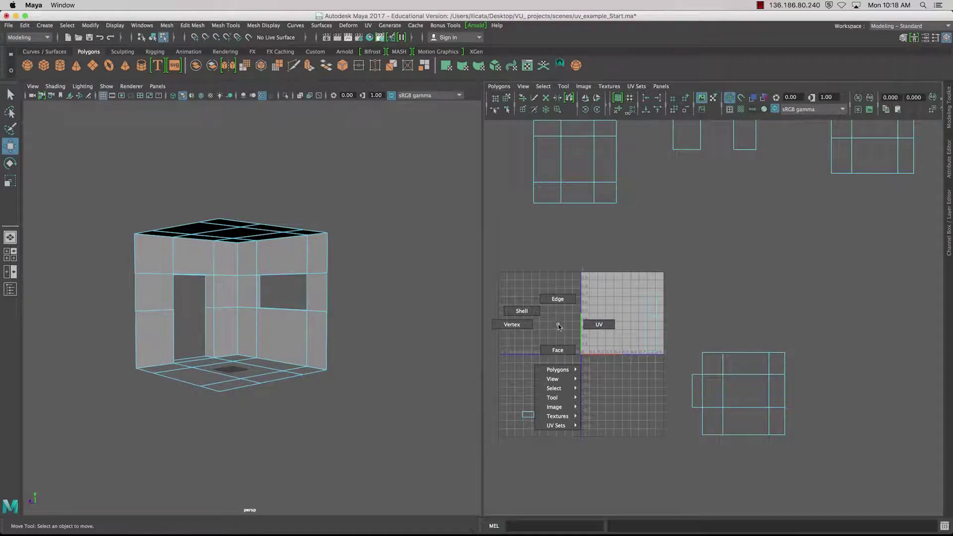
pyautogui.moveTo(609, 326); pyautogui.dragTo(609, 326, button='right')
pyautogui.moveTo(634, 277); pyautogui.dragTo(682, 410)
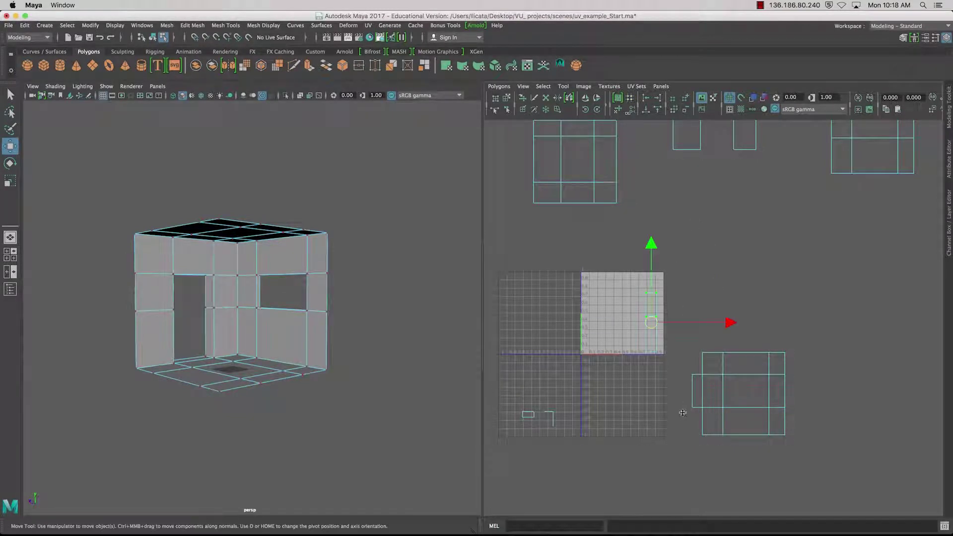
pyautogui.click(700, 290)
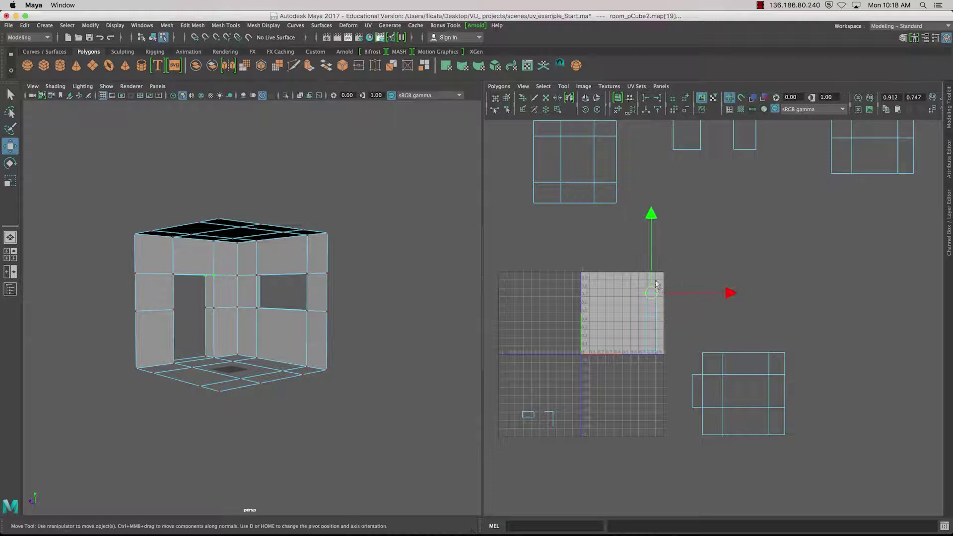
pyautogui.moveTo(655, 218); pyautogui.dragTo(666, 192)
pyautogui.click(769, 304)
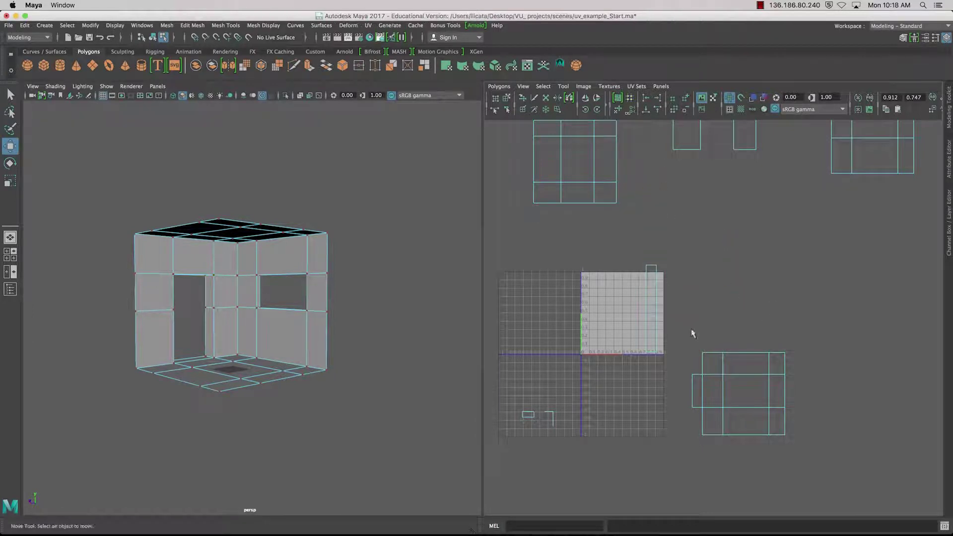
# Move the upper two rows of the floor shell's UVs slightly down, and switch the UV Editor to edge selection
pyautogui.moveTo(691, 330); pyautogui.dragTo(837, 375)
pyautogui.moveTo(740, 287); pyautogui.dragTo(740, 292)
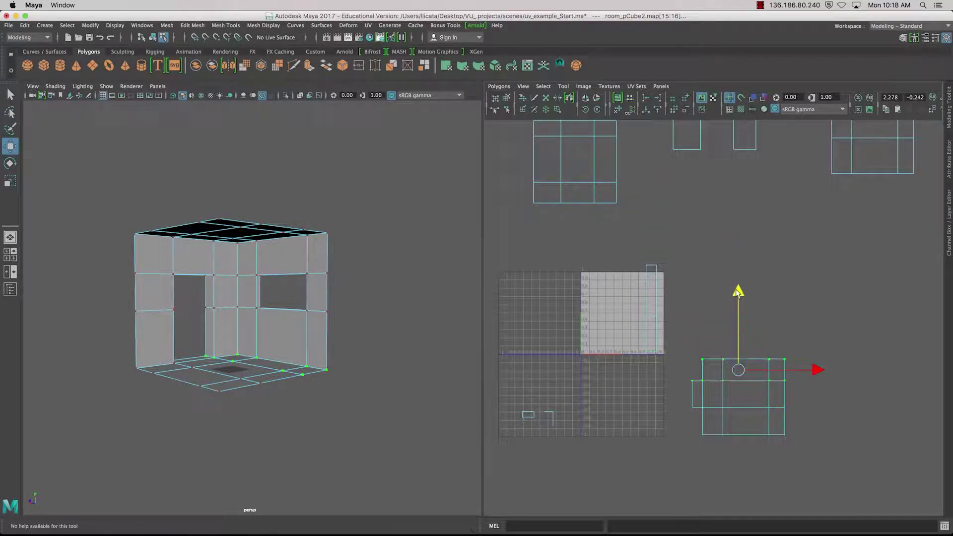
pyautogui.click(832, 270)
pyautogui.rightClick(745, 377)
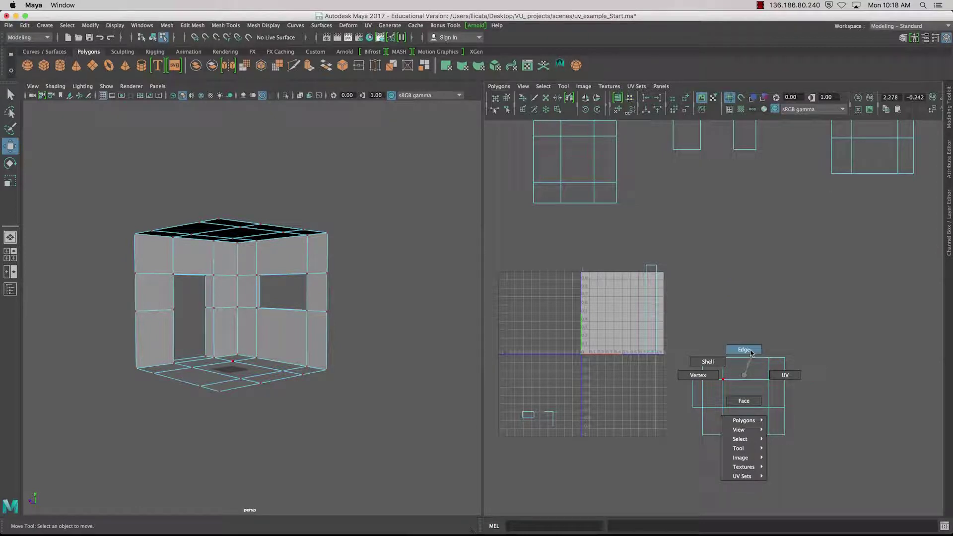
pyautogui.click(751, 351)
pyautogui.rightClick(751, 345)
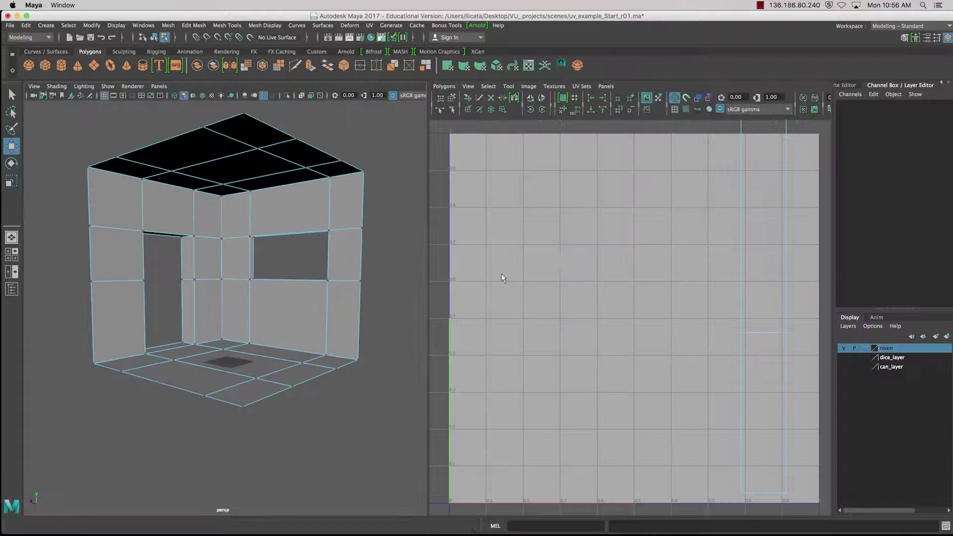
# Switch the room mesh to face selection in the perspective view, with its interior floor in view
pyautogui.keyDown('alt'); pyautogui.moveTo(259, 276); pyautogui.dragTo(276, 298); pyautogui.keyUp('alt')
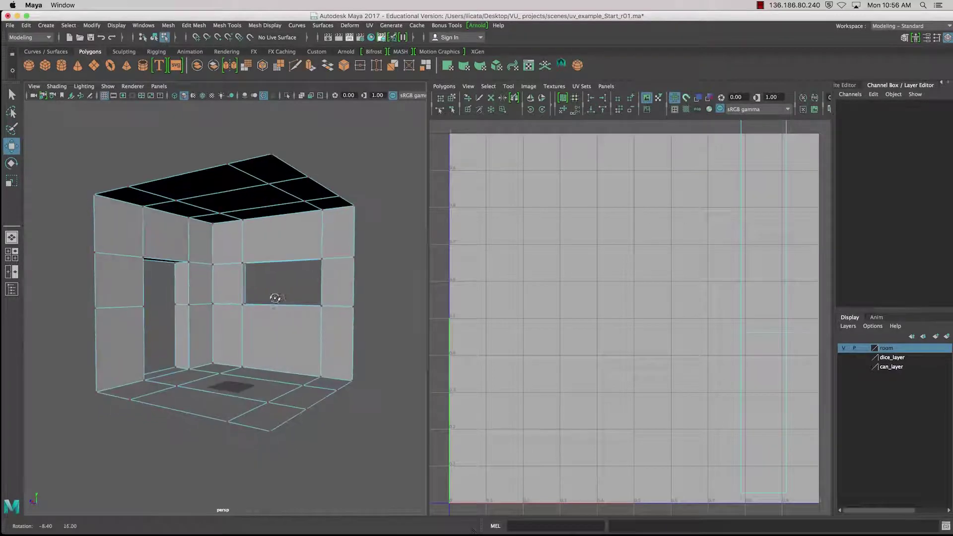
pyautogui.scroll(3, 276, 299)
pyautogui.keyDown('alt'); pyautogui.moveTo(276, 299); pyautogui.dragTo(272, 238, button='middle'); pyautogui.keyUp('alt')
pyautogui.keyDown('alt'); pyautogui.moveTo(272, 238); pyautogui.dragTo(256, 271); pyautogui.keyUp('alt')
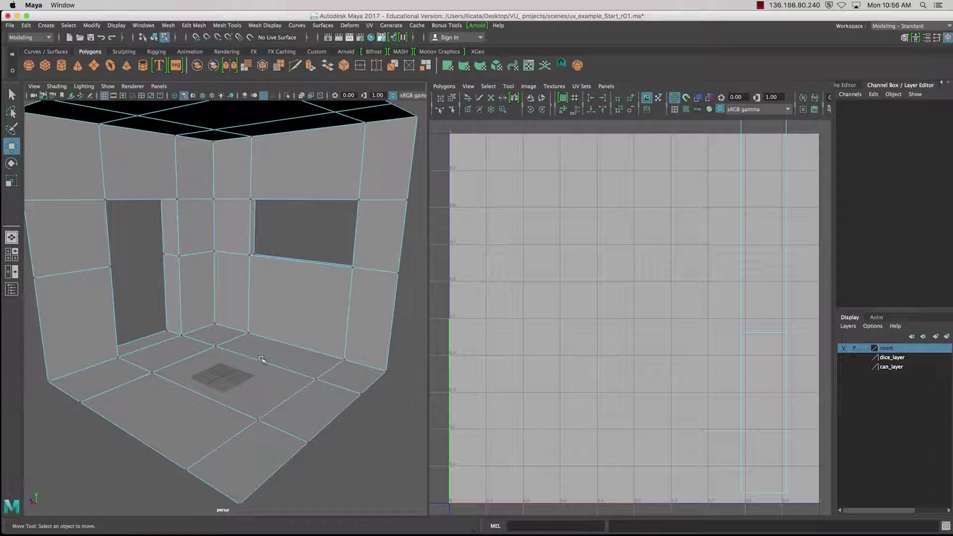
pyautogui.keyDown('alt'); pyautogui.moveTo(270, 258); pyautogui.dragTo(215, 324); pyautogui.keyUp('alt')
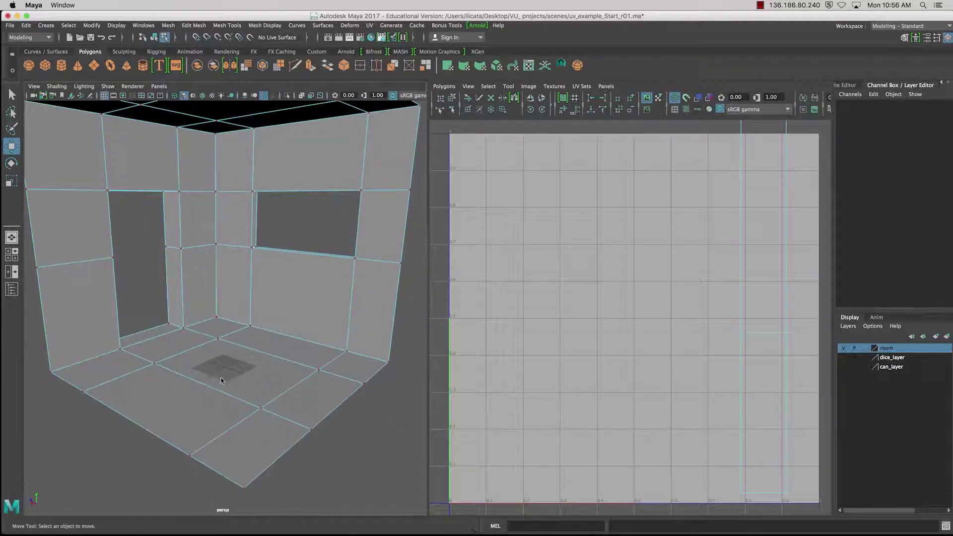
pyautogui.moveTo(221, 380); pyautogui.dragTo(228, 288, button='right')
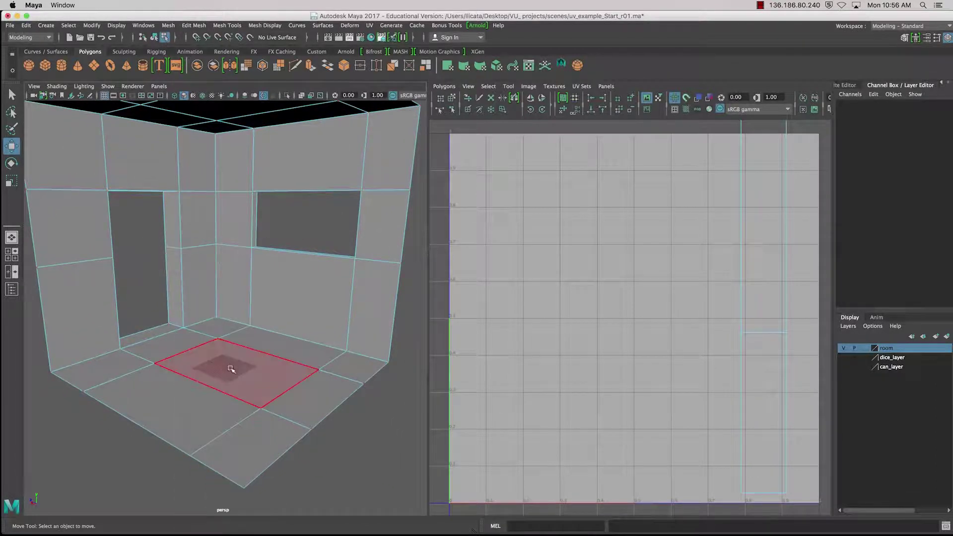
# Select all the floor faces of the room in the perspective view
pyautogui.click(231, 369)
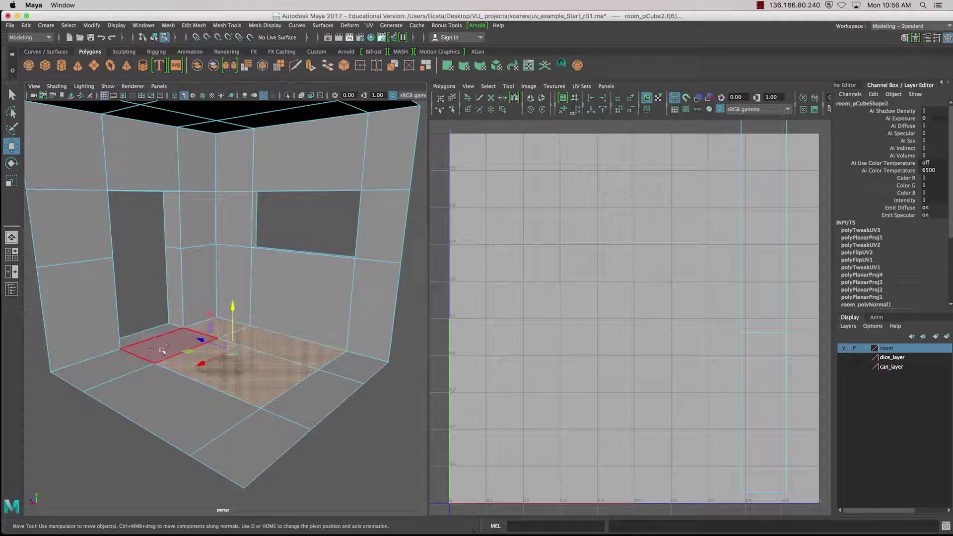
pyautogui.keyDown('shift'); pyautogui.click(163, 351); pyautogui.keyUp('shift')
pyautogui.keyDown('shift'); pyautogui.click(102, 385); pyautogui.keyUp('shift')
pyautogui.keyDown('shift'); pyautogui.click(248, 424); pyautogui.keyUp('shift')
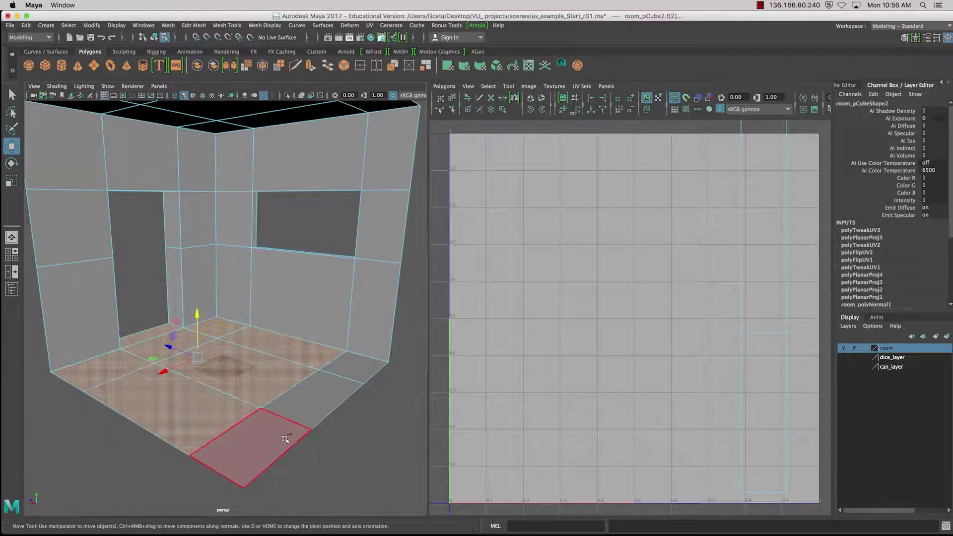
pyautogui.keyDown('shift'); pyautogui.click(285, 440); pyautogui.keyUp('shift')
pyautogui.keyDown('shift'); pyautogui.click(321, 401); pyautogui.keyUp('shift')
pyautogui.keyDown('shift'); pyautogui.click(355, 368); pyautogui.keyUp('shift')
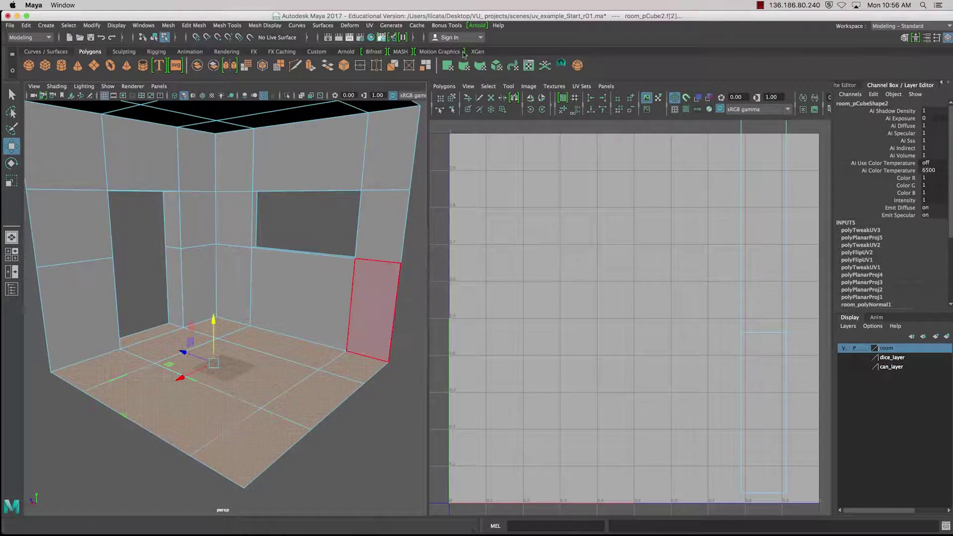
# Apply a planar UV projection to the floor faces, fitted to the bounding box and projected from the Y axis
pyautogui.click(369, 25)
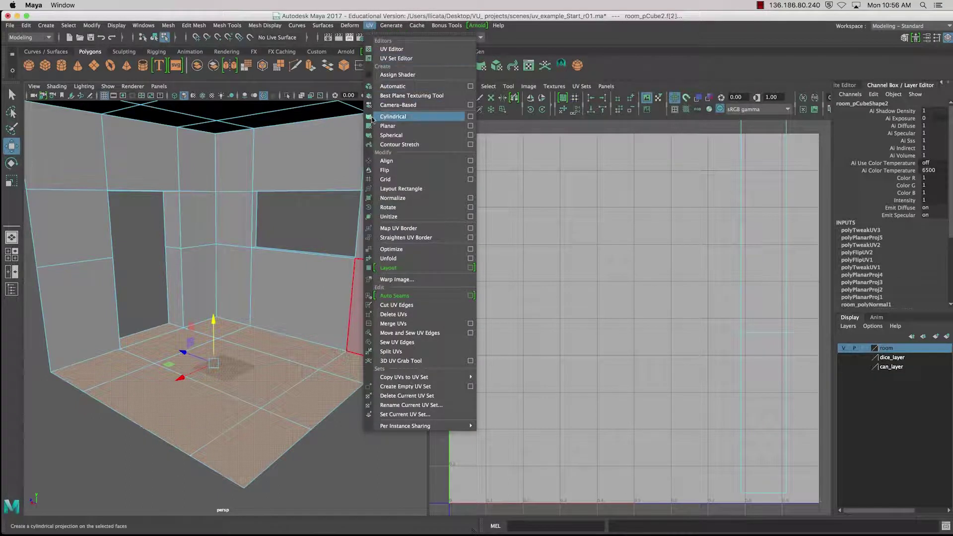
pyautogui.click(471, 126)
pyautogui.moveTo(175, 55); pyautogui.dragTo(568, 103)
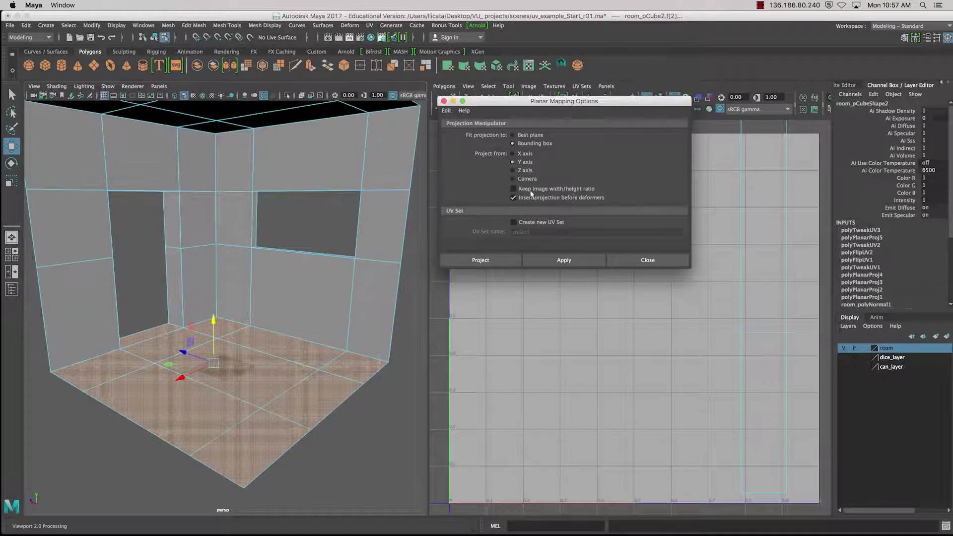
pyautogui.click(482, 260)
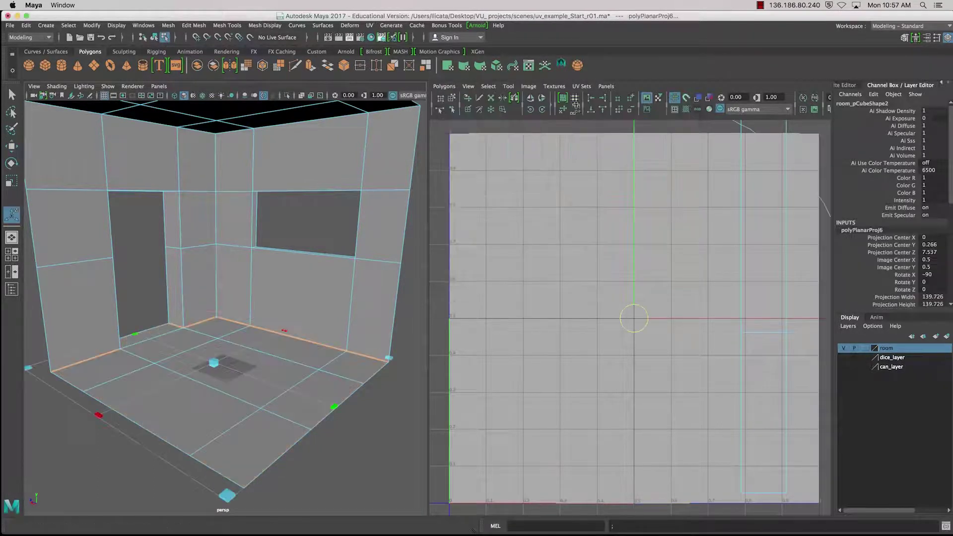
# Move the projected floor UVs off the 0 to 1 grid, out into empty UV space below the window wall shell
pyautogui.scroll(-5, 546, 252)
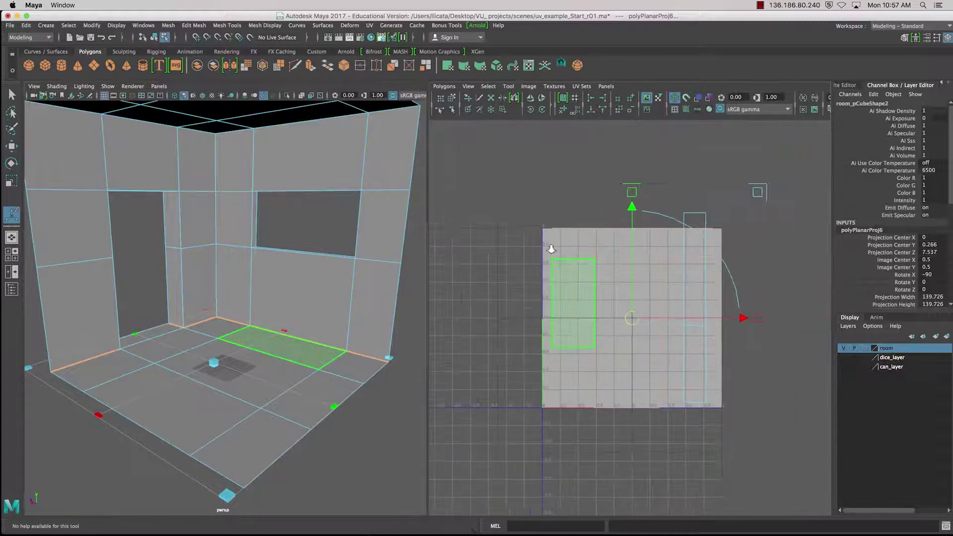
pyautogui.scroll(2, 590, 287)
pyautogui.scroll(-3, 658, 300)
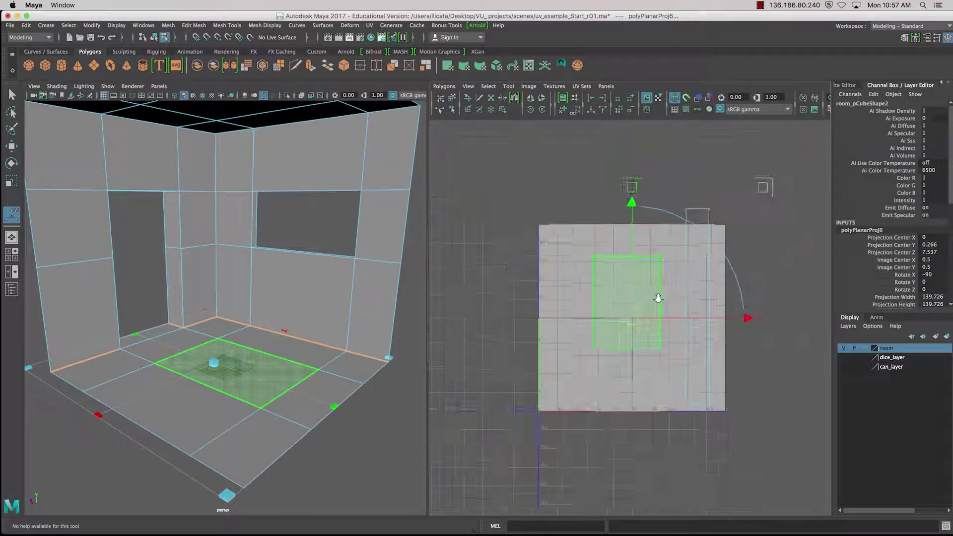
pyautogui.scroll(3, 658, 300)
pyautogui.scroll(-4, 658, 300)
pyautogui.moveTo(660, 301); pyautogui.dragTo(799, 280)
pyautogui.scroll(-2, 661, 335)
pyautogui.scroll(-3, 662, 336)
pyautogui.keyDown('alt'); pyautogui.moveTo(799, 281); pyautogui.dragTo(699, 303, button='middle'); pyautogui.keyUp('alt')
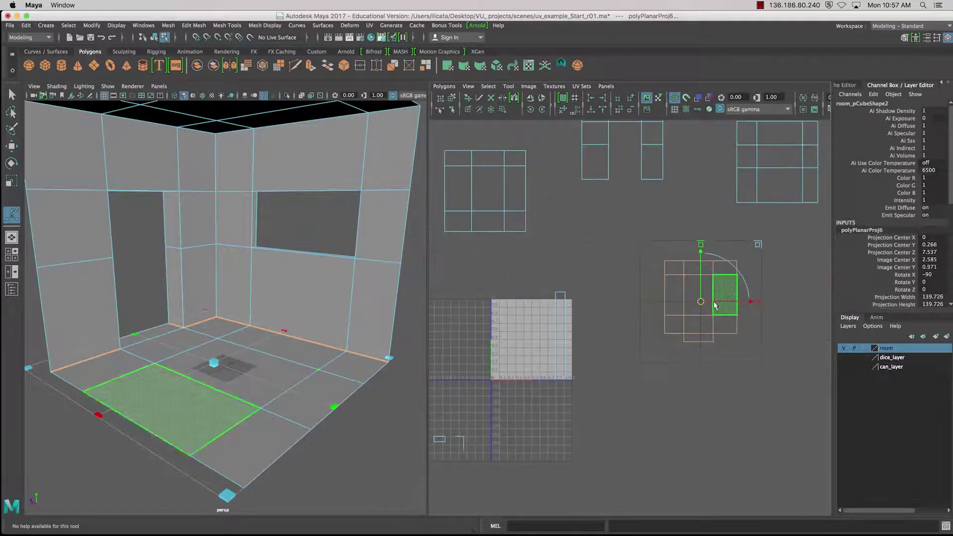
pyautogui.moveTo(701, 301); pyautogui.dragTo(782, 336)
pyautogui.scroll(-1, 647, 333)
pyautogui.moveTo(596, 308)
pyautogui.keyDown('alt'); pyautogui.mouseDown(button='middle')
pyautogui.moveTo(653, 281)
pyautogui.moveTo(649, 319)
pyautogui.moveTo(606, 305)
pyautogui.mouseUp(button='middle'); pyautogui.keyUp('alt')
pyautogui.scroll(1, 590, 309)
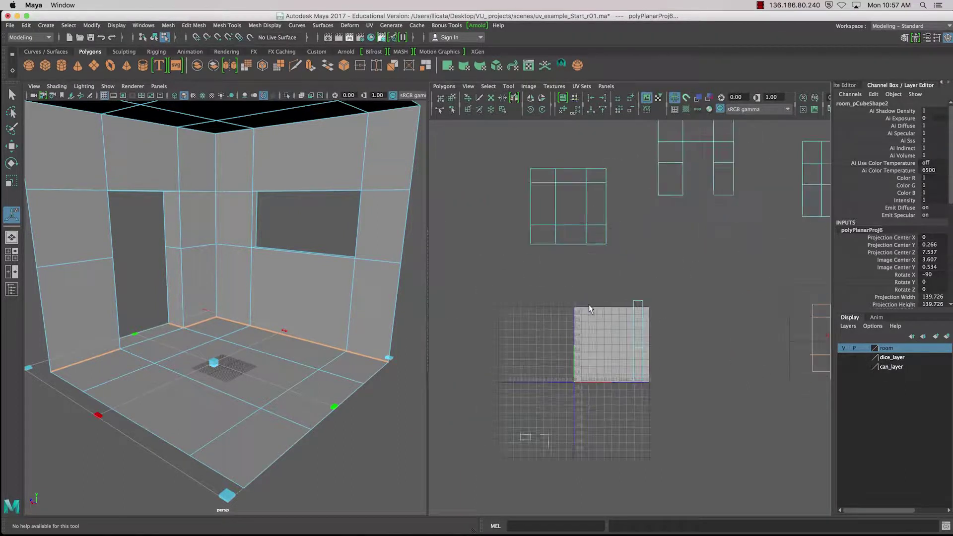
pyautogui.keyDown('alt'); pyautogui.moveTo(535, 295); pyautogui.dragTo(419, 280, button='middle'); pyautogui.keyUp('alt')
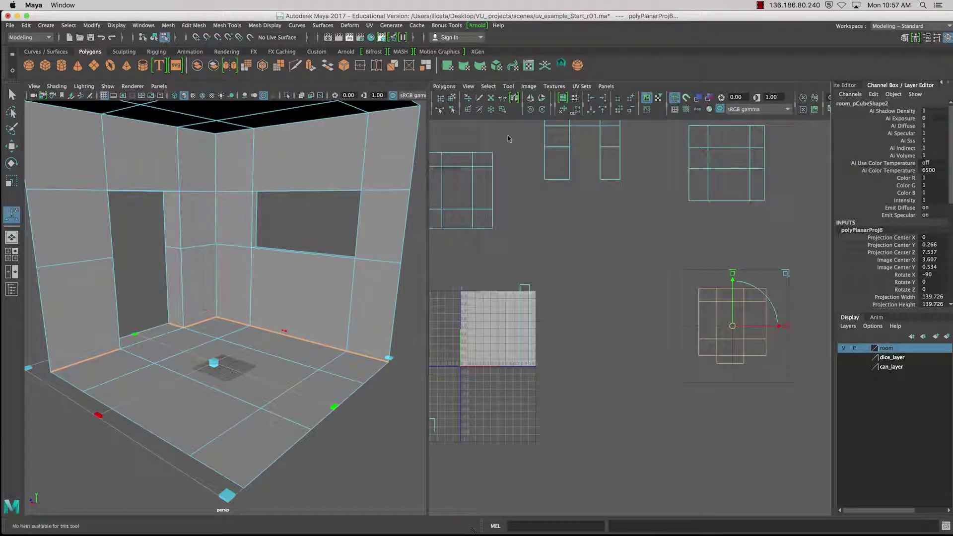
# Display the UV checker texture and examine its scale and continuity across the room's floor and walls
pyautogui.click(685, 107)
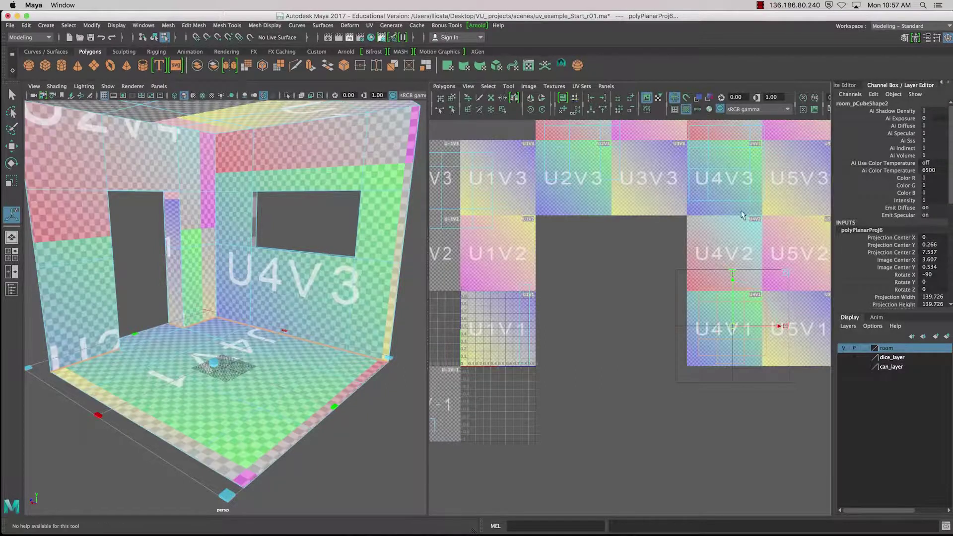
pyautogui.scroll(-3, 690, 321)
pyautogui.scroll(3, 690, 321)
pyautogui.keyDown('alt'); pyautogui.moveTo(241, 343); pyautogui.dragTo(277, 388); pyautogui.keyUp('alt')
pyautogui.scroll(10, 277, 388)
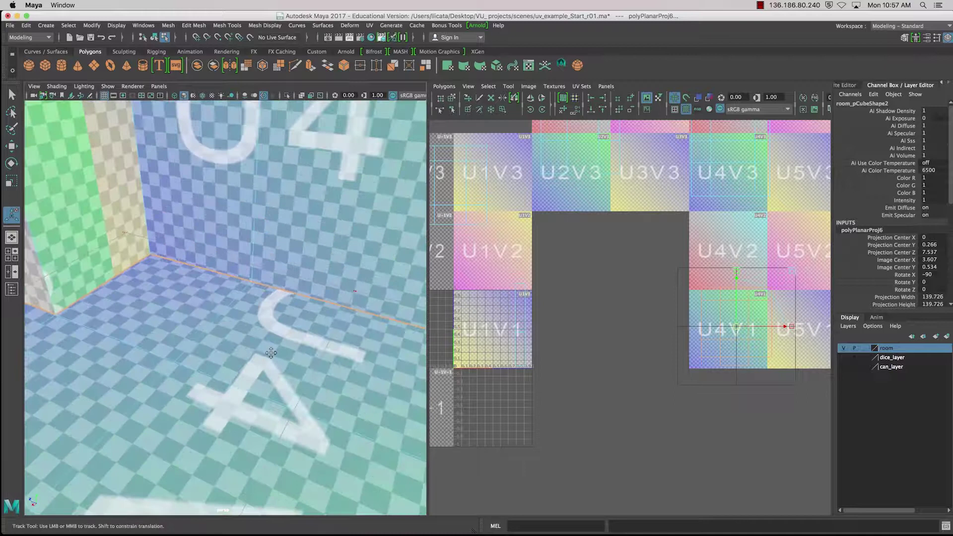
pyautogui.keyDown('alt'); pyautogui.moveTo(270, 353); pyautogui.dragTo(363, 312, button='middle'); pyautogui.keyUp('alt')
pyautogui.keyDown('alt'); pyautogui.moveTo(201, 289); pyautogui.dragTo(279, 248, button='middle'); pyautogui.keyUp('alt')
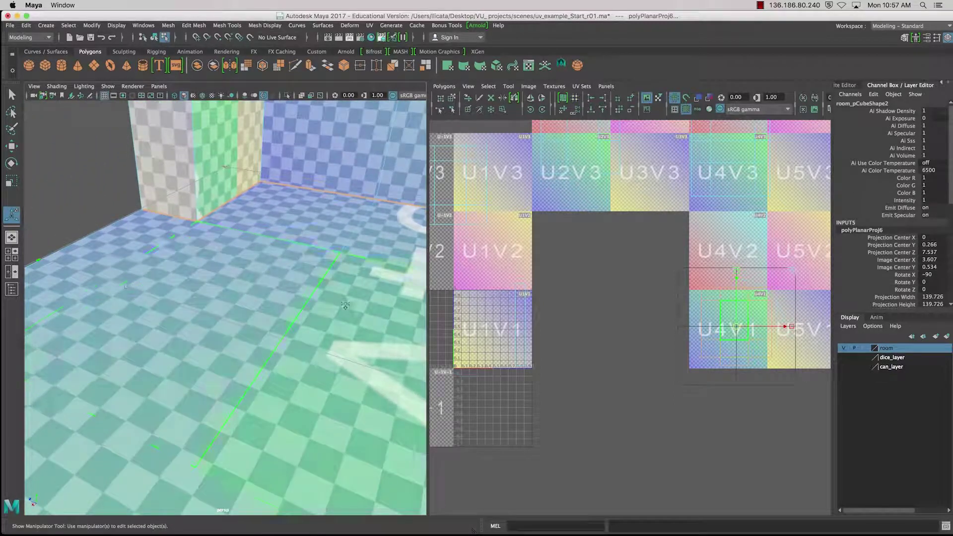
pyautogui.keyDown('alt'); pyautogui.moveTo(347, 304); pyautogui.dragTo(201, 201, button='middle'); pyautogui.keyUp('alt')
pyautogui.scroll(-5, 201, 202)
pyautogui.scroll(5, 201, 201)
pyautogui.scroll(-3, 308, 264)
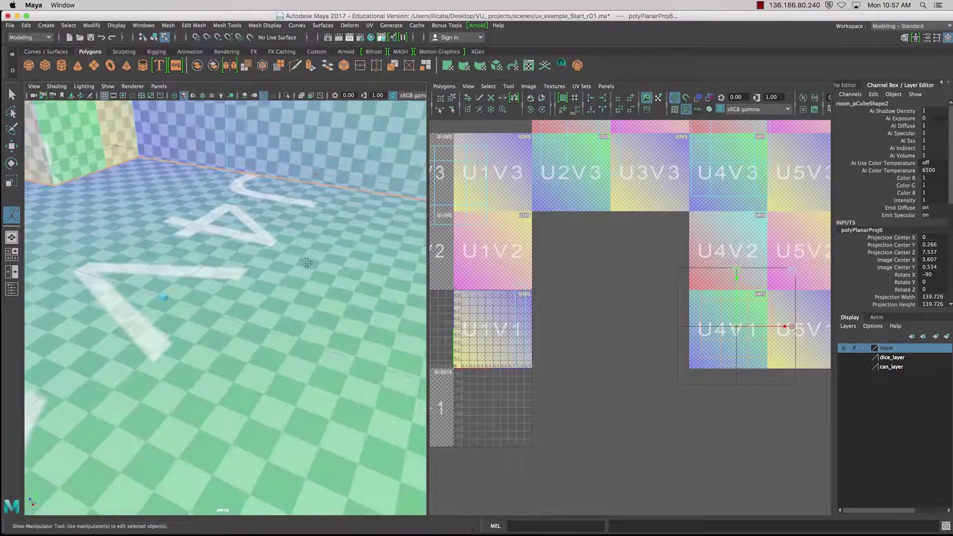
pyautogui.keyDown('alt'); pyautogui.moveTo(307, 263); pyautogui.dragTo(149, 392, button='middle'); pyautogui.keyUp('alt')
pyautogui.scroll(-2, 149, 392)
# Clear the floor selection and turn off the checker texture display
pyautogui.click(625, 315)
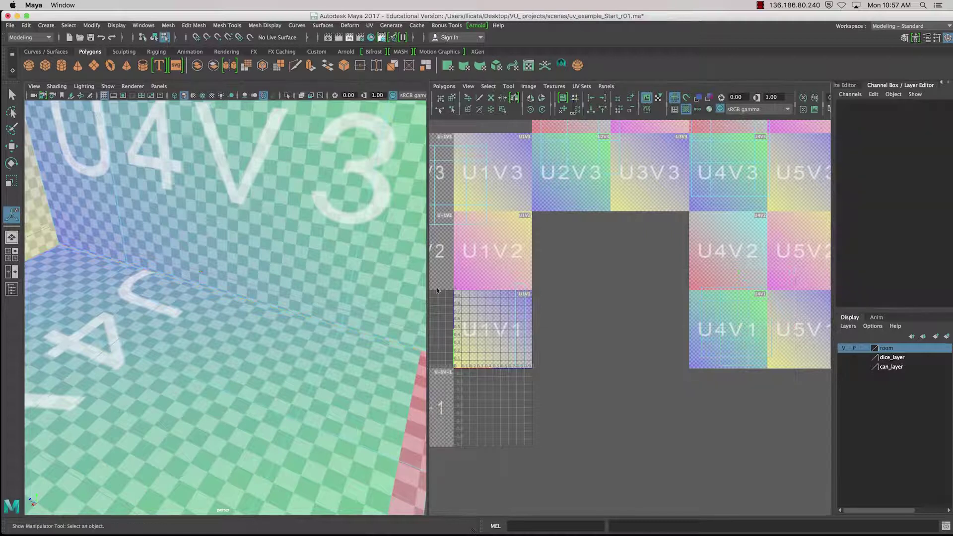
pyautogui.keyDown('alt'); pyautogui.moveTo(488, 291); pyautogui.dragTo(640, 312, button='middle'); pyautogui.keyUp('alt')
pyautogui.keyDown('alt'); pyautogui.moveTo(214, 268); pyautogui.dragTo(298, 311, button='middle'); pyautogui.keyUp('alt')
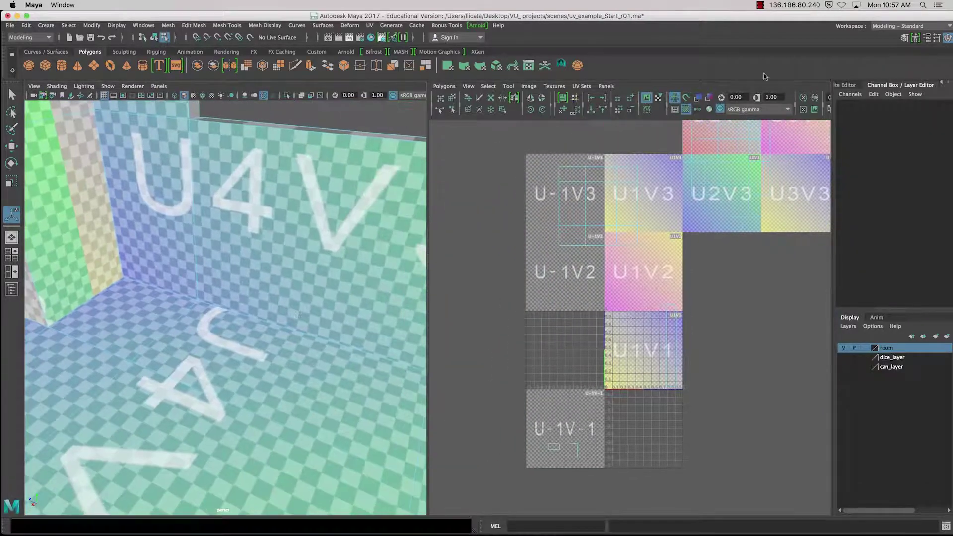
pyautogui.click(687, 110)
# Switch the room to face selection and select the upper window wall face next to the back corner
pyautogui.keyDown('alt'); pyautogui.moveTo(272, 280); pyautogui.dragTo(279, 285, button='middle'); pyautogui.keyUp('alt')
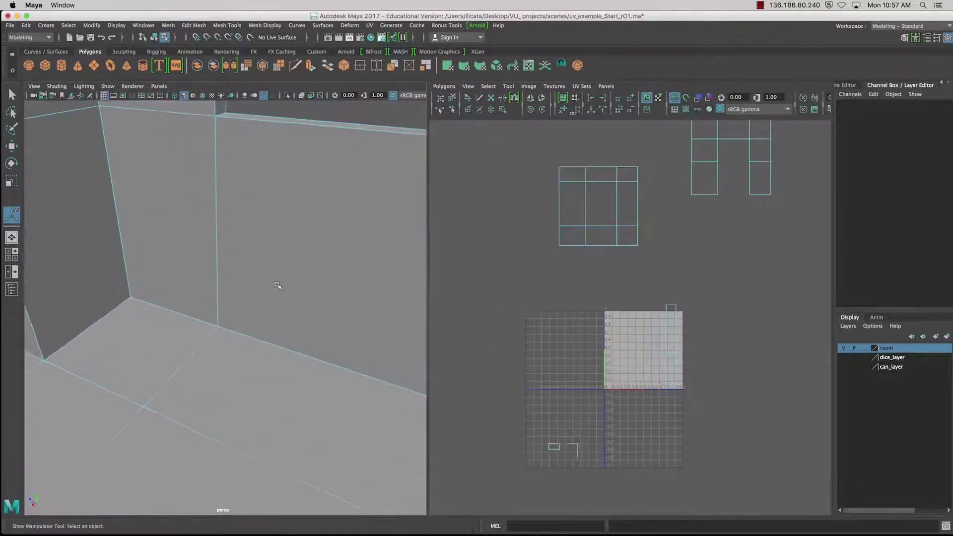
pyautogui.scroll(-10, 278, 286)
pyautogui.keyDown('alt'); pyautogui.moveTo(277, 286); pyautogui.dragTo(304, 275); pyautogui.keyUp('alt')
pyautogui.scroll(-6, 304, 277)
pyautogui.scroll(2, 306, 277)
pyautogui.scroll(-8, 307, 278)
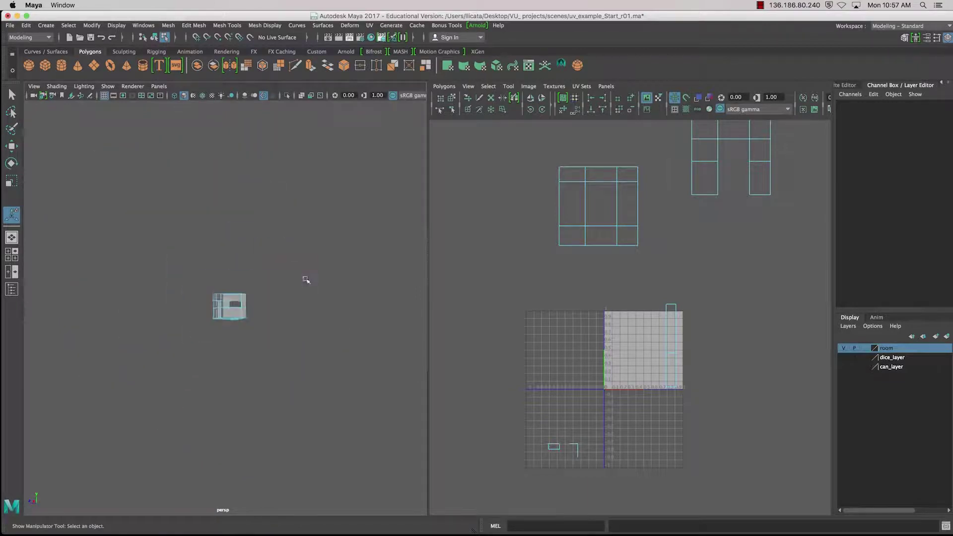
pyautogui.scroll(8, 307, 279)
pyautogui.scroll(5, 308, 281)
pyautogui.moveTo(254, 219); pyautogui.dragTo(254, 245, button='right')
pyautogui.click(235, 233)
pyautogui.scroll(1, 745, 283)
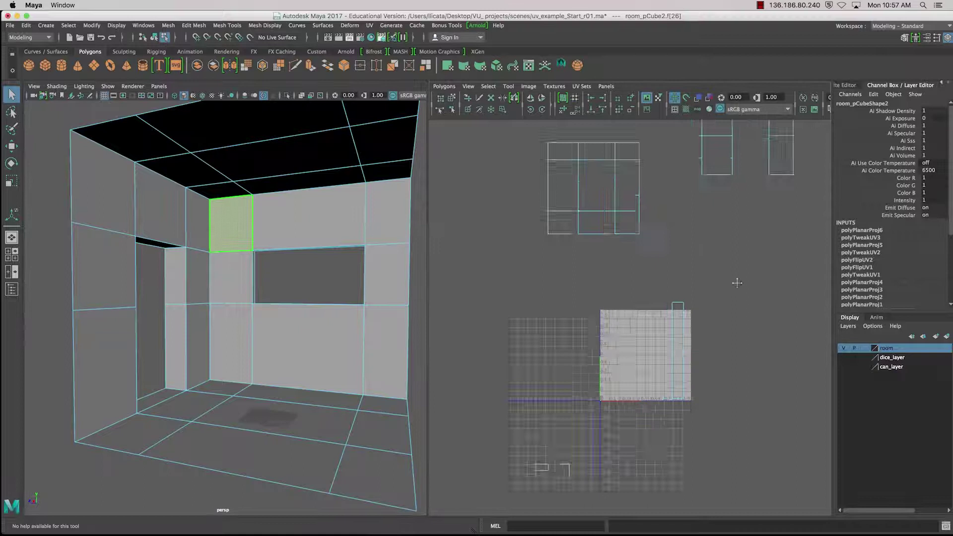
# Switch the UV Editor to UV shell selection and select the doorway wall shell, followed by the ceiling shell
pyautogui.keyDown('alt'); pyautogui.moveTo(736, 280); pyautogui.dragTo(461, 320, button='middle'); pyautogui.keyUp('alt')
pyautogui.scroll(1, 507, 322)
pyautogui.scroll(3, 639, 311)
pyautogui.scroll(-3, 639, 312)
pyautogui.keyDown('alt'); pyautogui.moveTo(549, 263); pyautogui.dragTo(703, 255, button='middle'); pyautogui.keyUp('alt')
pyautogui.scroll(3, 688, 251)
pyautogui.scroll(-4, 687, 251)
pyautogui.scroll(-2, 686, 253)
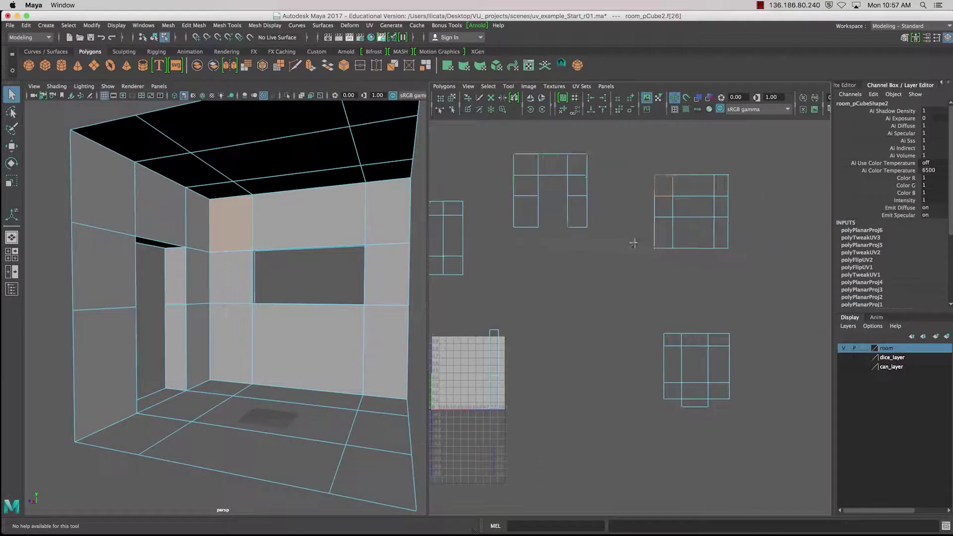
pyautogui.moveTo(744, 213); pyautogui.dragTo(711, 200, button='right')
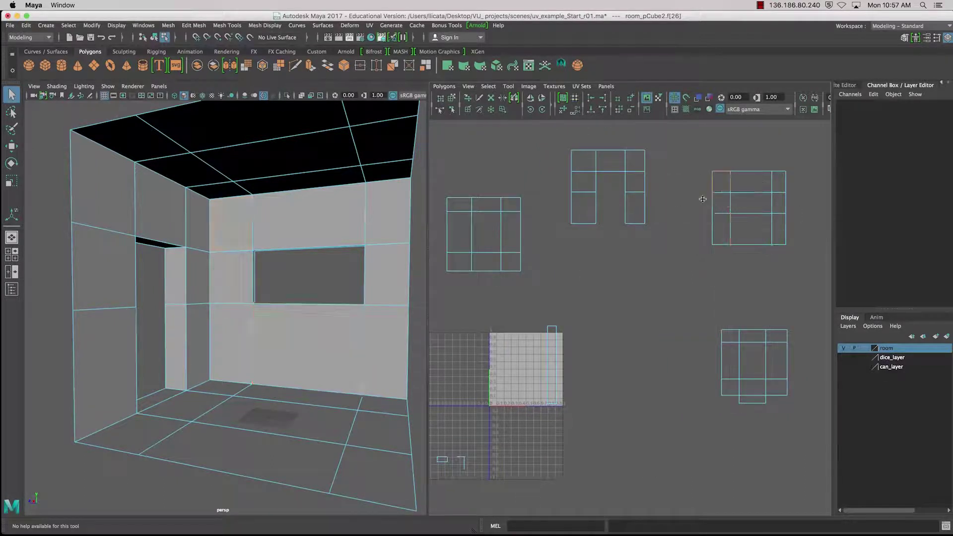
pyautogui.click(587, 186)
pyautogui.click(481, 229)
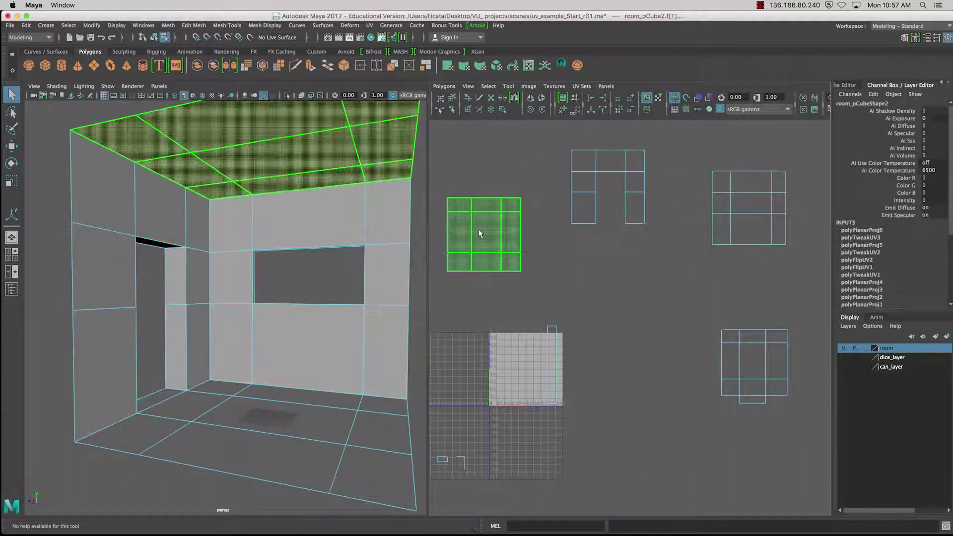
# Select the floor UV shell, followed by the window wall shell, to match each with its part of the room
pyautogui.keyDown('alt'); pyautogui.moveTo(326, 273); pyautogui.dragTo(301, 275, button='right'); pyautogui.keyUp('alt')
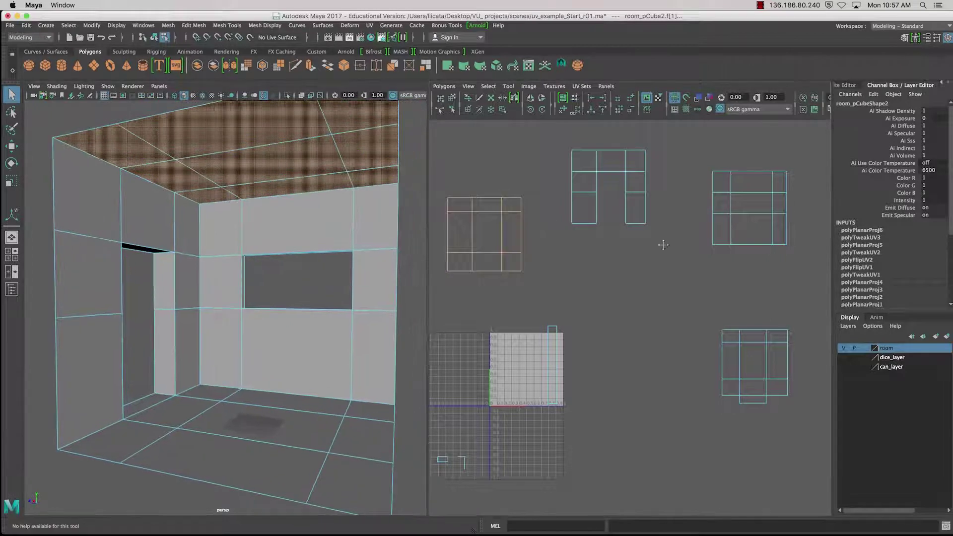
pyautogui.keyDown('alt'); pyautogui.moveTo(664, 245); pyautogui.dragTo(647, 230, button='middle'); pyautogui.keyUp('alt')
pyautogui.click(731, 332)
pyautogui.click(556, 223)
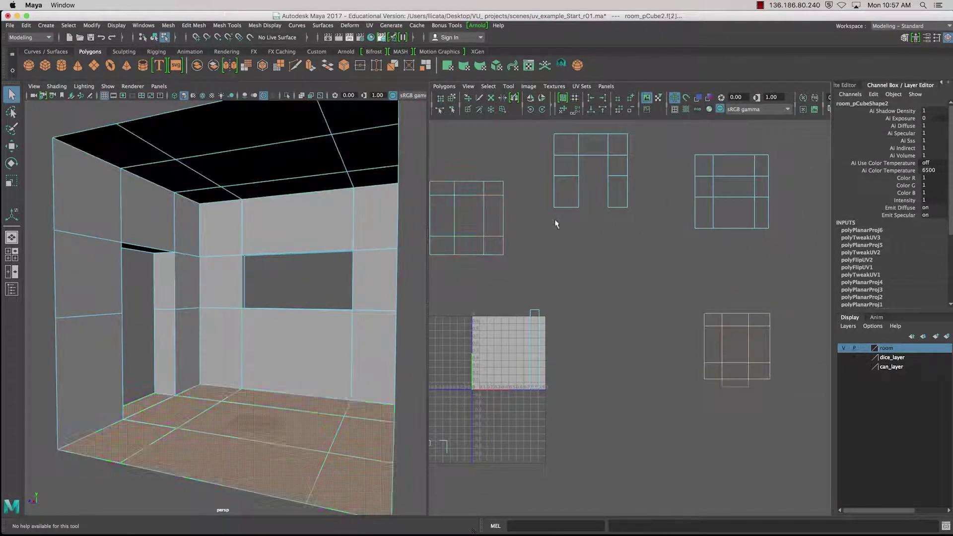
pyautogui.keyDown('alt'); pyautogui.moveTo(584, 332); pyautogui.dragTo(595, 325, button='middle'); pyautogui.keyUp('alt')
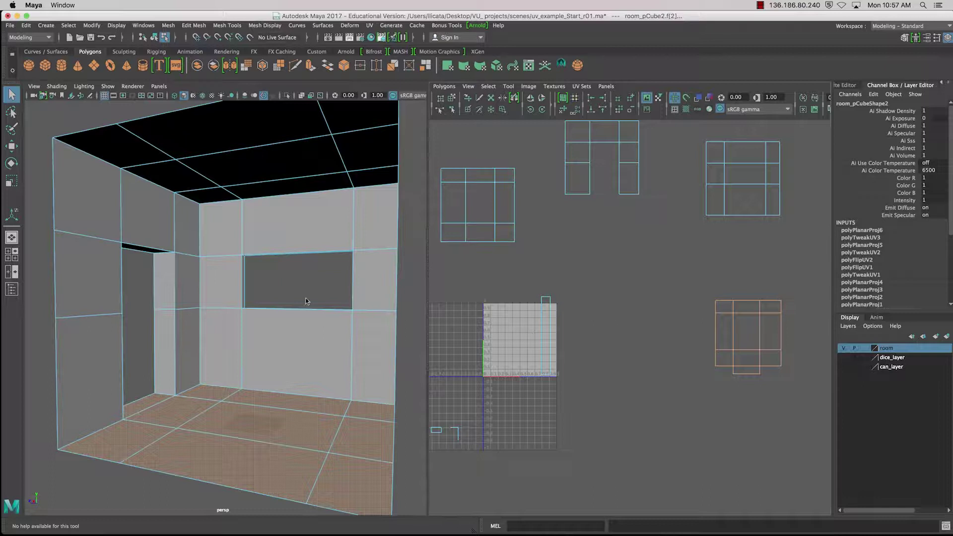
pyautogui.keyDown('alt'); pyautogui.moveTo(308, 302); pyautogui.dragTo(319, 266, button='right'); pyautogui.keyUp('alt')
pyautogui.keyDown('alt'); pyautogui.moveTo(322, 206); pyautogui.dragTo(318, 212); pyautogui.keyUp('alt')
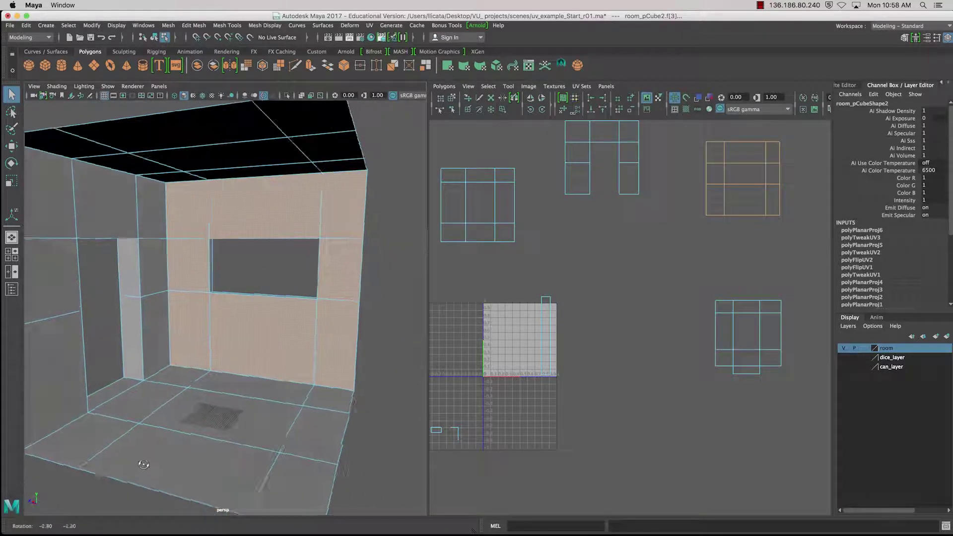
# Select the ceiling shell directly on the room model in the perspective view
pyautogui.keyDown('alt'); pyautogui.moveTo(143, 460); pyautogui.dragTo(119, 464); pyautogui.keyUp('alt')
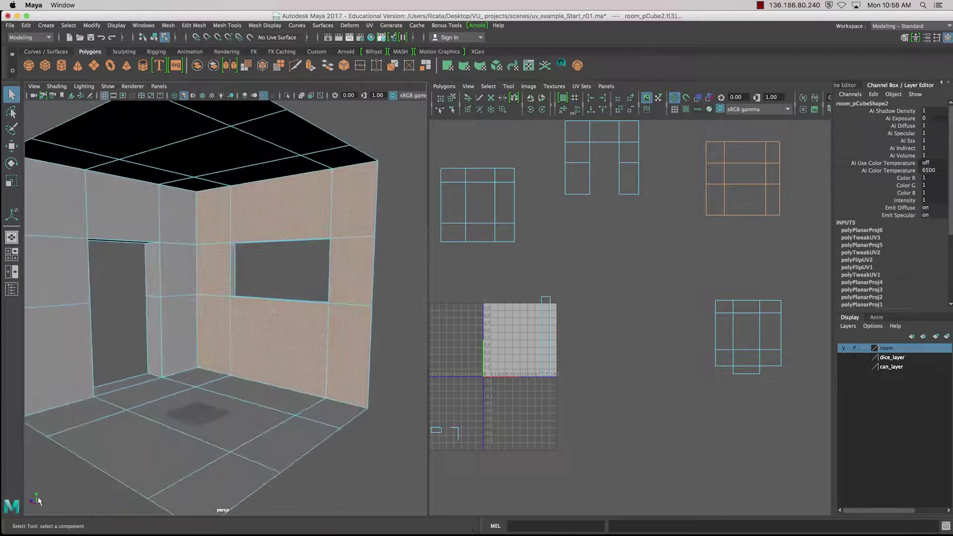
pyautogui.keyDown('alt'); pyautogui.moveTo(300, 150); pyautogui.dragTo(282, 219); pyautogui.keyUp('alt')
pyautogui.click(192, 194)
pyautogui.click(281, 217)
pyautogui.keyDown('alt'); pyautogui.moveTo(281, 211); pyautogui.dragTo(228, 194, button='middle'); pyautogui.keyUp('alt')
pyautogui.keyDown('alt'); pyautogui.moveTo(677, 296); pyautogui.dragTo(617, 297, button='middle'); pyautogui.keyUp('alt')
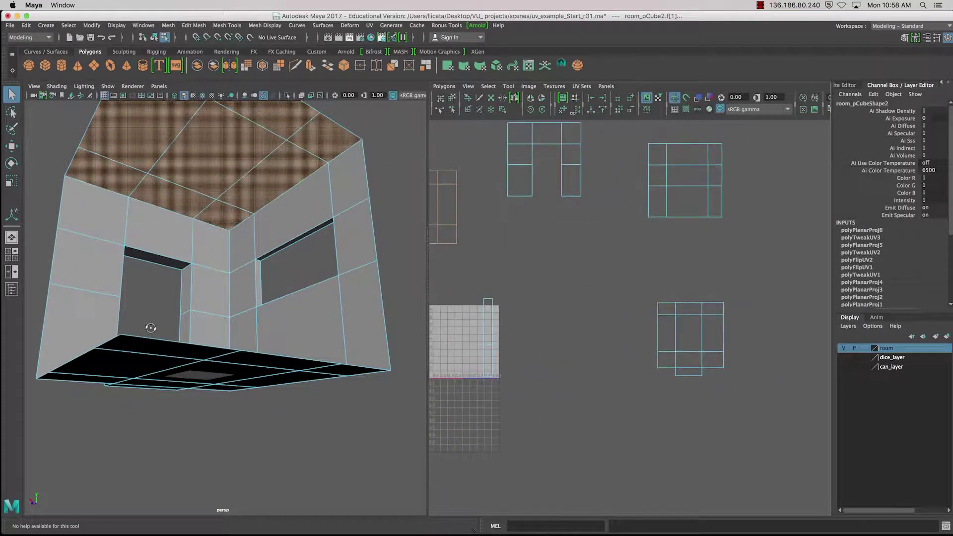
# Examine the room model from outside and inside to see how its floor, walls and ceiling meet
pyautogui.keyDown('alt'); pyautogui.moveTo(151, 328); pyautogui.dragTo(169, 350); pyautogui.keyUp('alt')
pyautogui.scroll(-4, 169, 350)
pyautogui.hotkey('alt', 'x')
pyautogui.scroll(3, 179, 361)
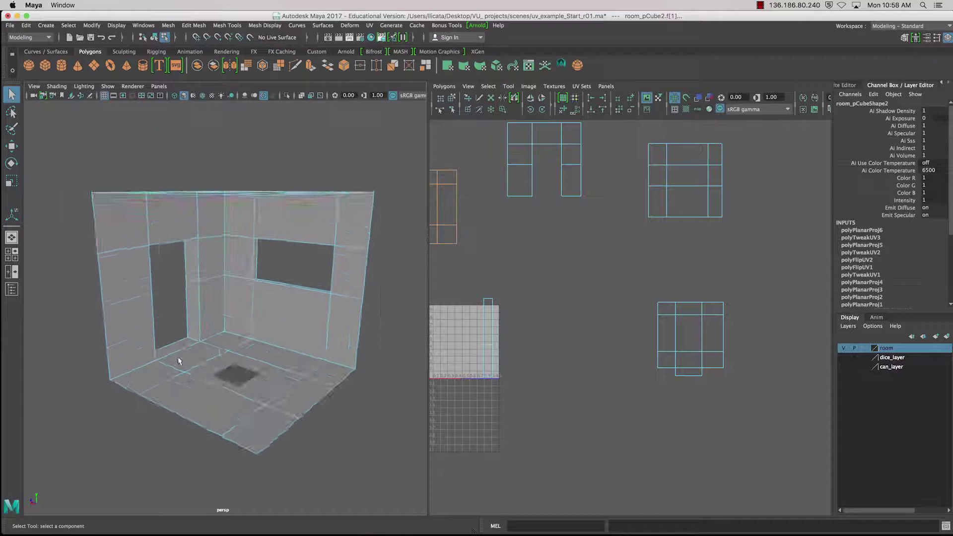
pyautogui.hotkey('alt', 'x')
pyautogui.scroll(3, 179, 361)
pyautogui.scroll(-5, 177, 335)
pyautogui.keyDown('alt'); pyautogui.moveTo(177, 334); pyautogui.dragTo(270, 300); pyautogui.keyUp('alt')
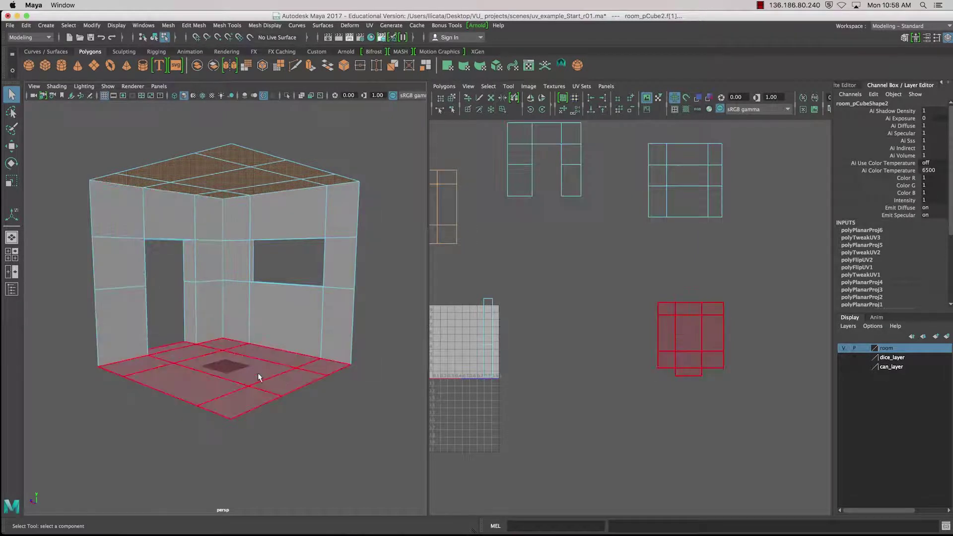
pyautogui.scroll(5, 287, 334)
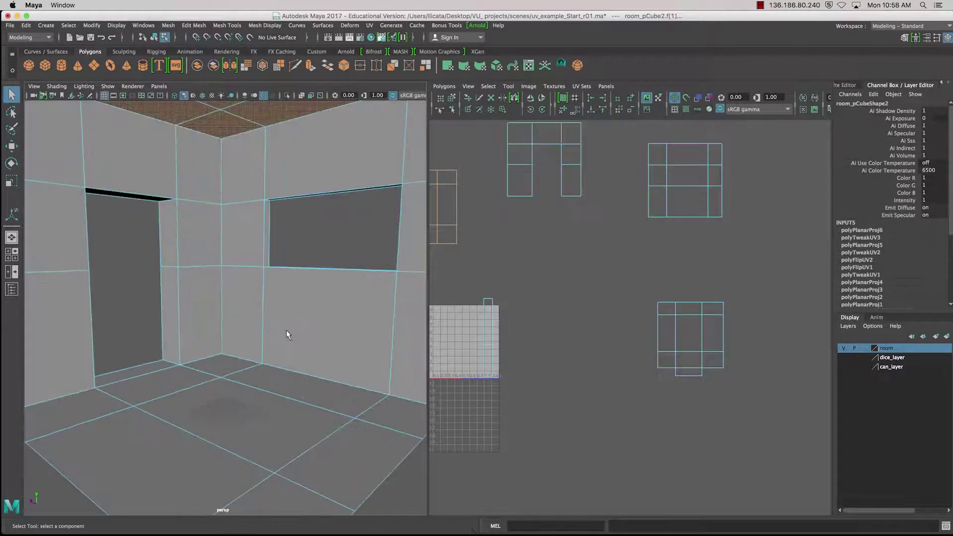
pyautogui.scroll(-5, 287, 334)
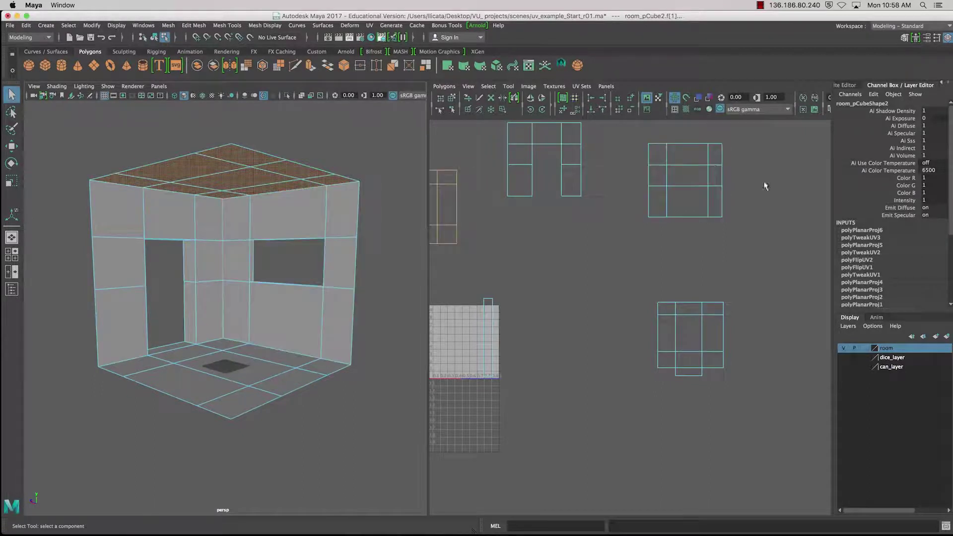
# Switch the UV Editor to edge selection and select a border edge of the window wall shell facing the doorway wall shell
pyautogui.moveTo(695, 165); pyautogui.dragTo(697, 135, button='right')
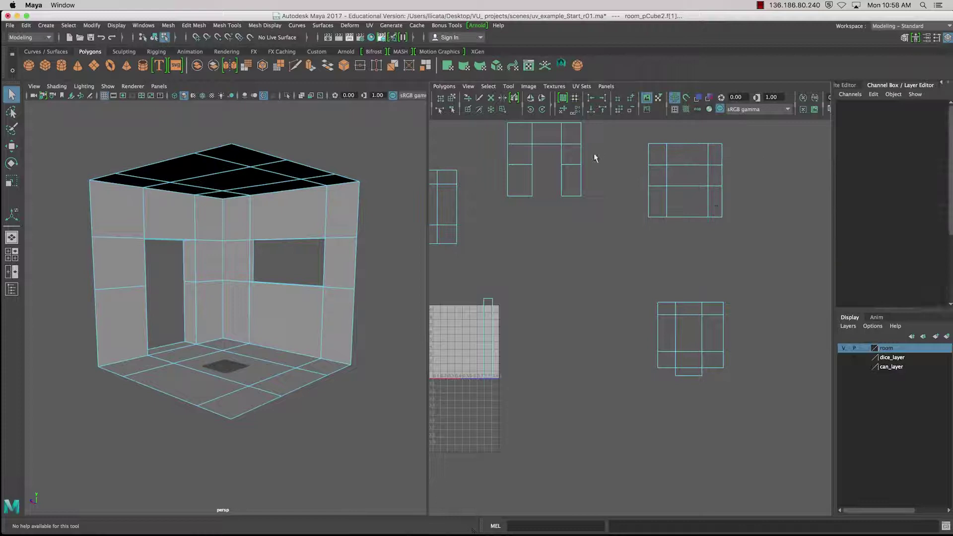
pyautogui.click(649, 177)
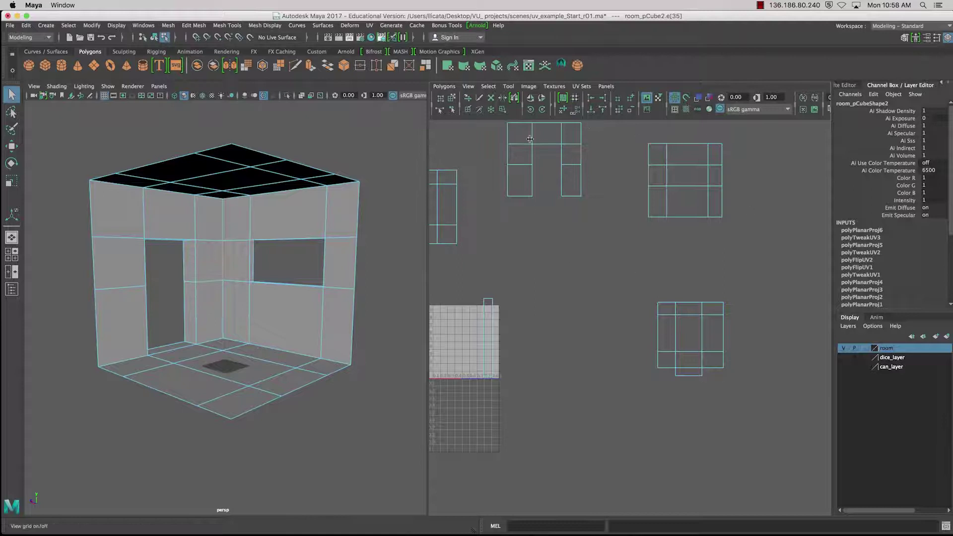
# Display the checkered tiles on the room and compare the checker size on the walls and floor at the corner beside the doorway
pyautogui.click(12, 146)
pyautogui.scroll(1, 614, 240)
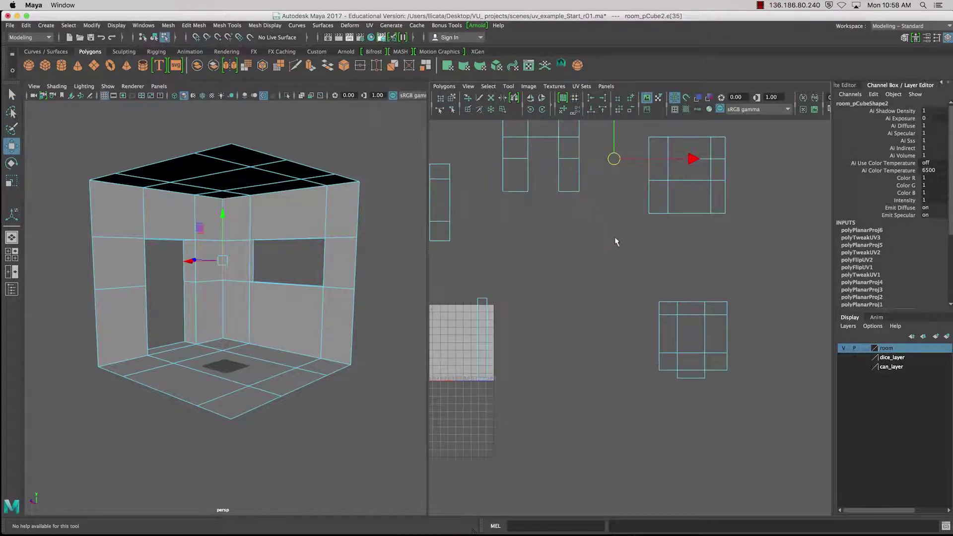
pyautogui.keyDown('alt'); pyautogui.moveTo(673, 241); pyautogui.dragTo(699, 250, button='middle'); pyautogui.keyUp('alt')
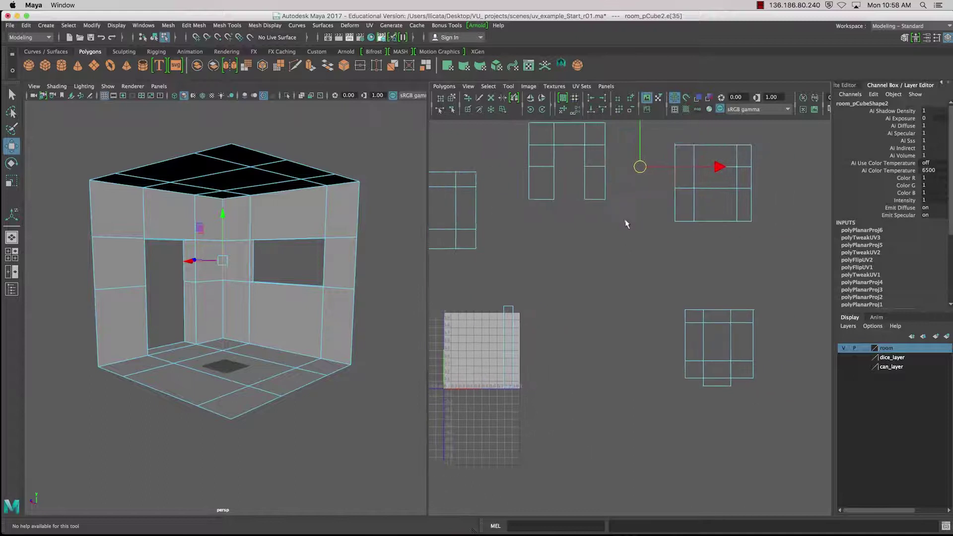
pyautogui.click(685, 109)
pyautogui.scroll(-5, 336, 287)
pyautogui.scroll(10, 337, 288)
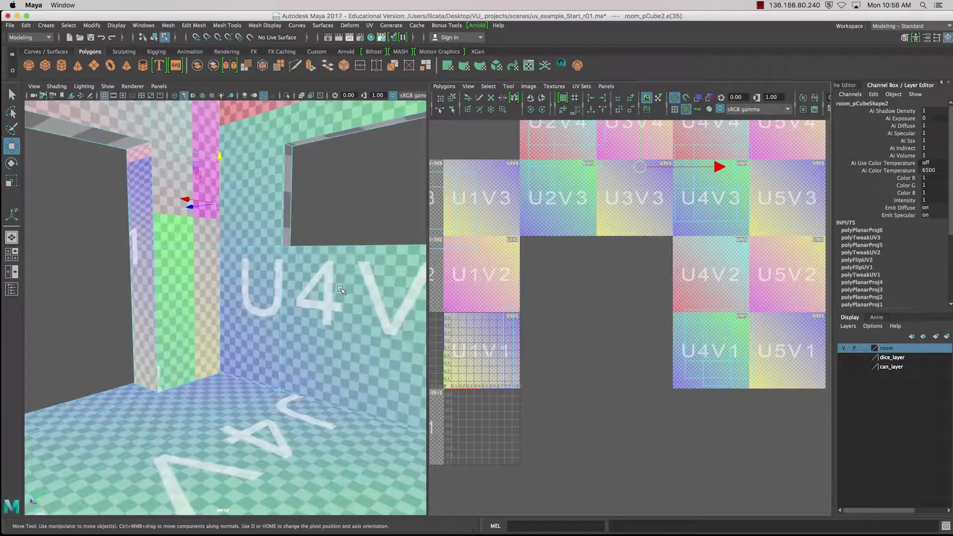
pyautogui.scroll(4, 341, 290)
pyautogui.keyDown('alt'); pyautogui.moveTo(342, 290); pyautogui.dragTo(349, 216, button='middle'); pyautogui.keyUp('alt')
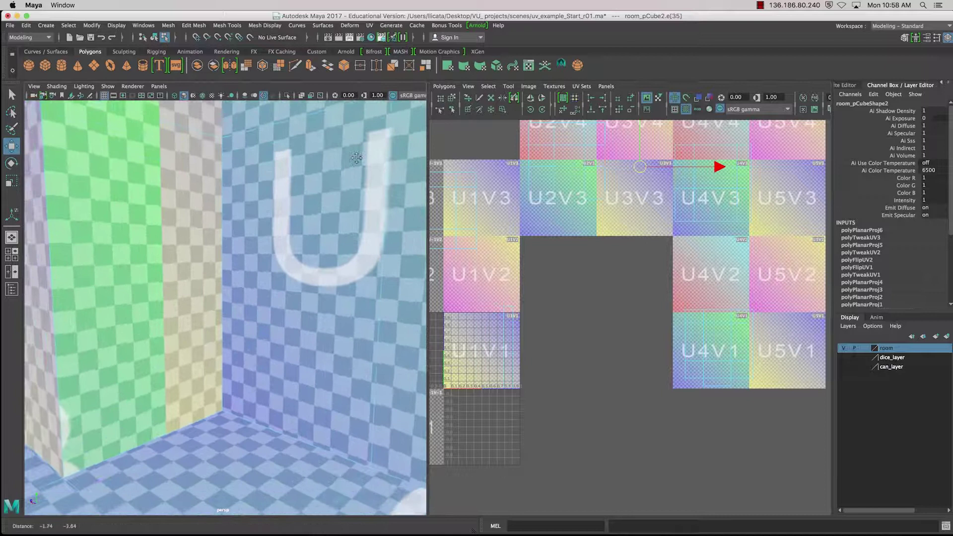
pyautogui.keyDown('alt'); pyautogui.moveTo(293, 199); pyautogui.dragTo(306, 186, button='middle'); pyautogui.keyUp('alt')
pyautogui.keyDown('alt'); pyautogui.moveTo(296, 439); pyautogui.dragTo(284, 431); pyautogui.keyUp('alt')
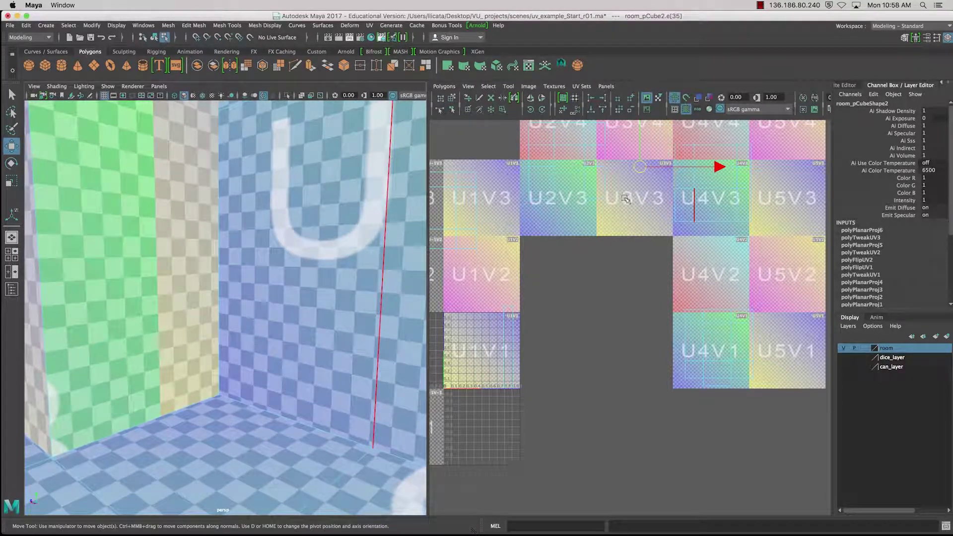
pyautogui.keyDown('alt'); pyautogui.moveTo(312, 294); pyautogui.dragTo(241, 180, button='middle'); pyautogui.keyUp('alt')
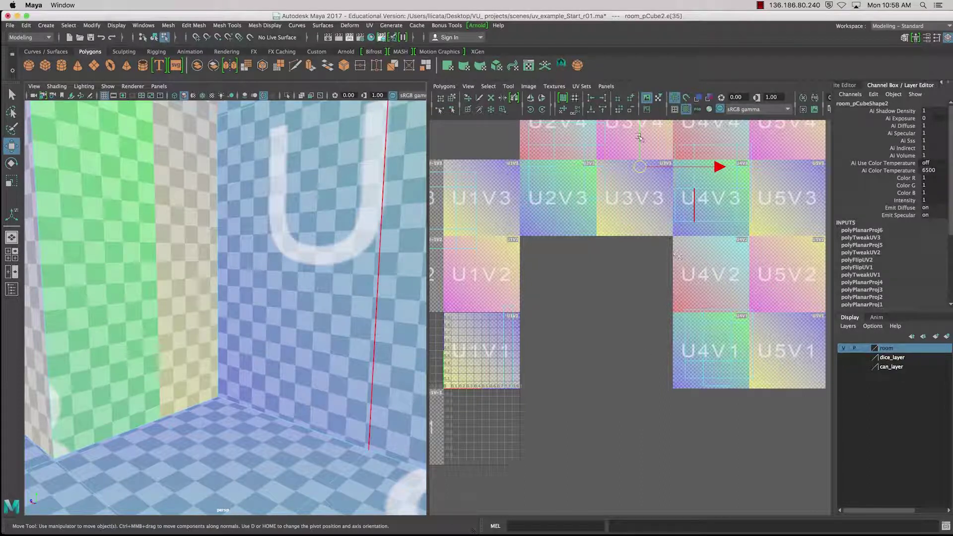
# Switch the UV Editor to shell selection and nudge the doorway wall shell horizontally to line up its checks with the window wall
pyautogui.moveTo(715, 192); pyautogui.dragTo(664, 178, button='right')
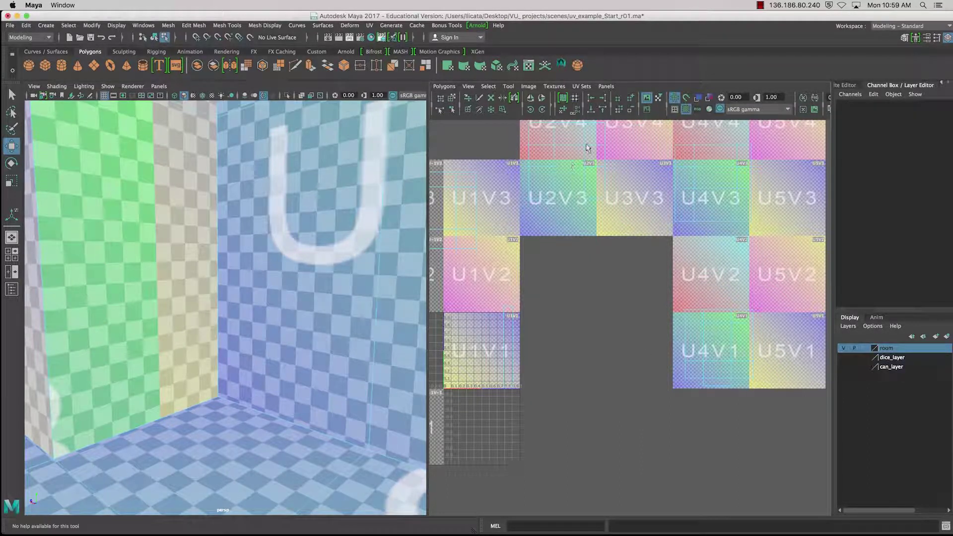
pyautogui.click(586, 150)
pyautogui.moveTo(567, 138); pyautogui.dragTo(570, 141, button='middle')
pyautogui.moveTo(639, 163); pyautogui.dragTo(642, 163)
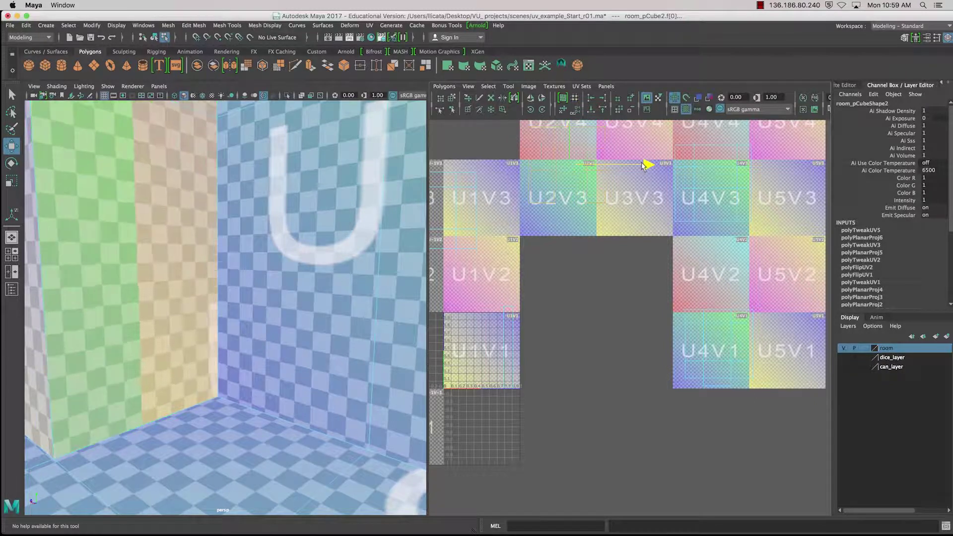
pyautogui.click(578, 141)
pyautogui.moveTo(570, 135); pyautogui.dragTo(570, 135)
pyautogui.moveTo(573, 139); pyautogui.dragTo(574, 138, button='middle')
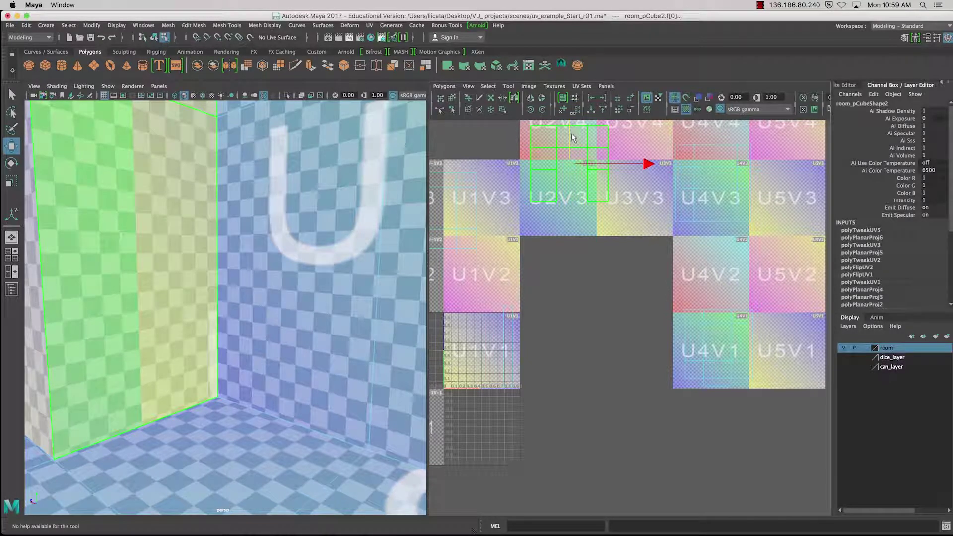
pyautogui.moveTo(572, 134); pyautogui.dragTo(572, 134)
# Select the floor shell and scale it up uniformly to match its checks to the size of those on the window wall
pyautogui.click(309, 435)
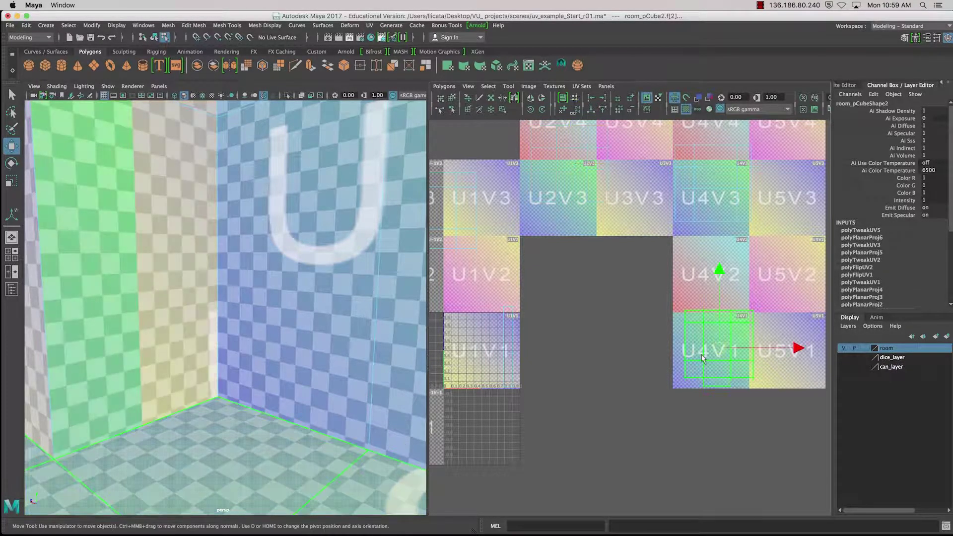
pyautogui.keyDown('alt'); pyautogui.moveTo(260, 347); pyautogui.dragTo(274, 350); pyautogui.keyUp('alt')
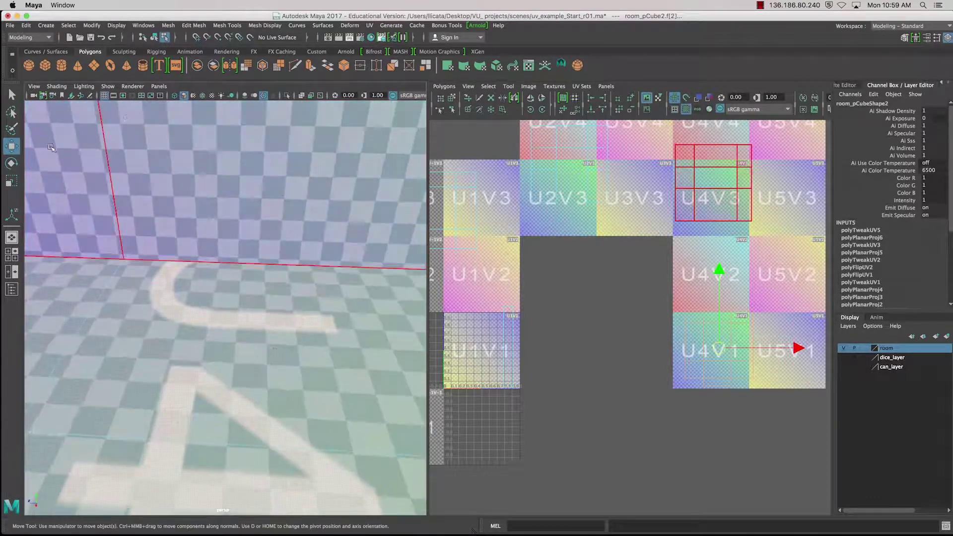
pyautogui.press('r')
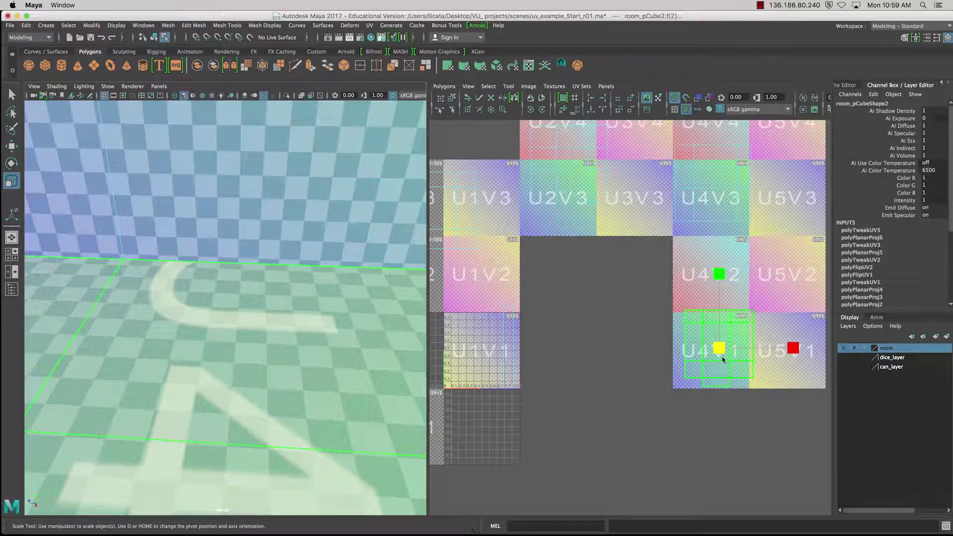
pyautogui.scroll(1, 716, 358)
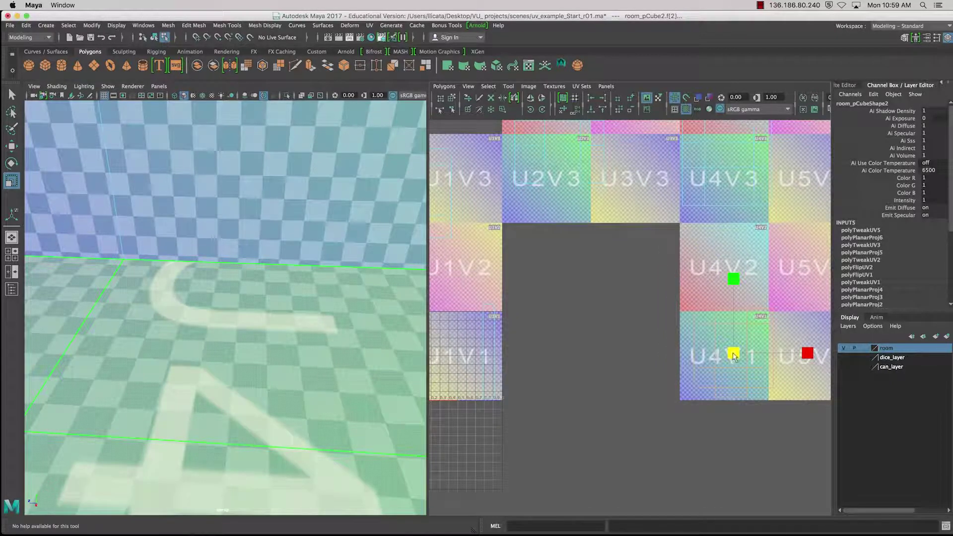
pyautogui.click(734, 356)
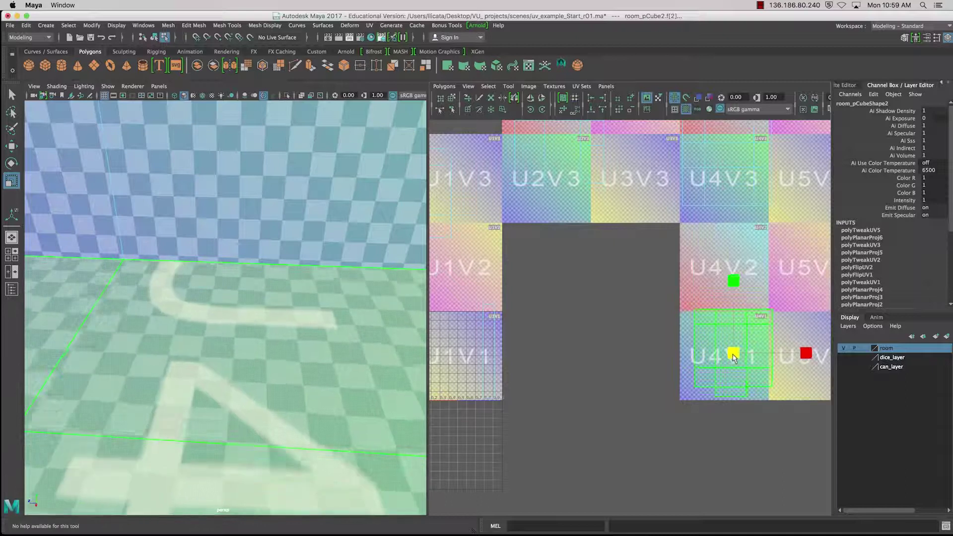
pyautogui.moveTo(734, 356); pyautogui.dragTo(749, 354)
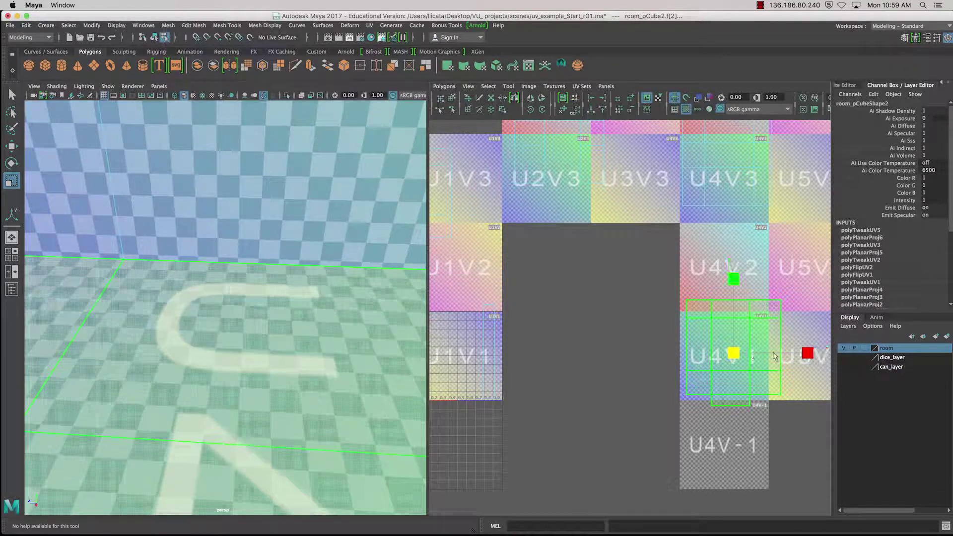
# Nudge the floor shell slightly and fine-tune its uniform scale to align its checks with the window wall's
pyautogui.press('w')
pyautogui.moveTo(810, 353); pyautogui.dragTo(808, 353)
pyautogui.moveTo(733, 282); pyautogui.dragTo(734, 282)
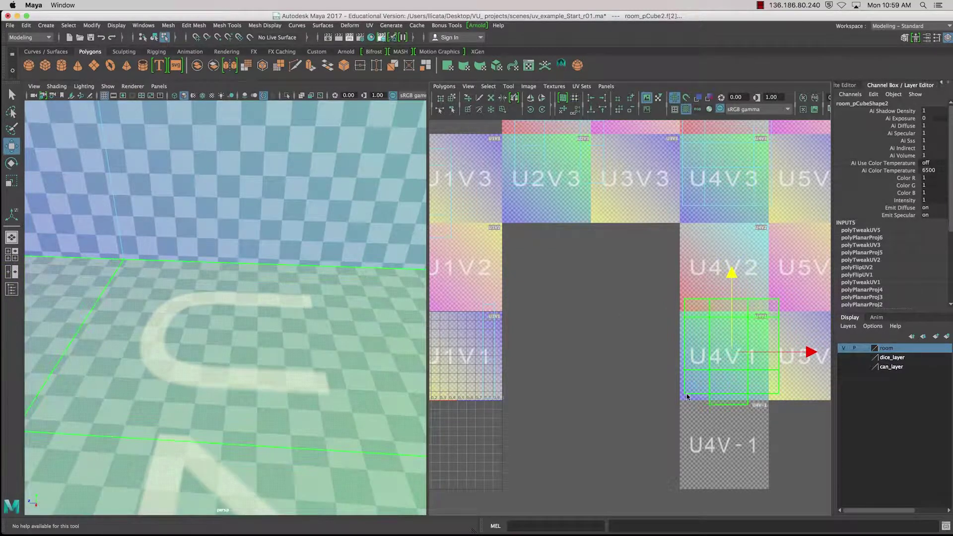
pyautogui.press('e')
pyautogui.press('r')
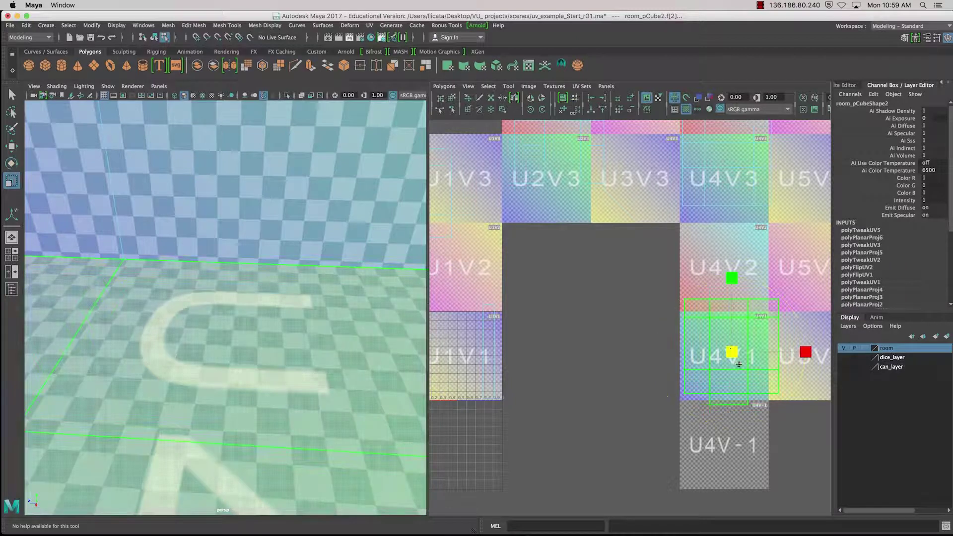
pyautogui.moveTo(734, 352); pyautogui.dragTo(730, 353)
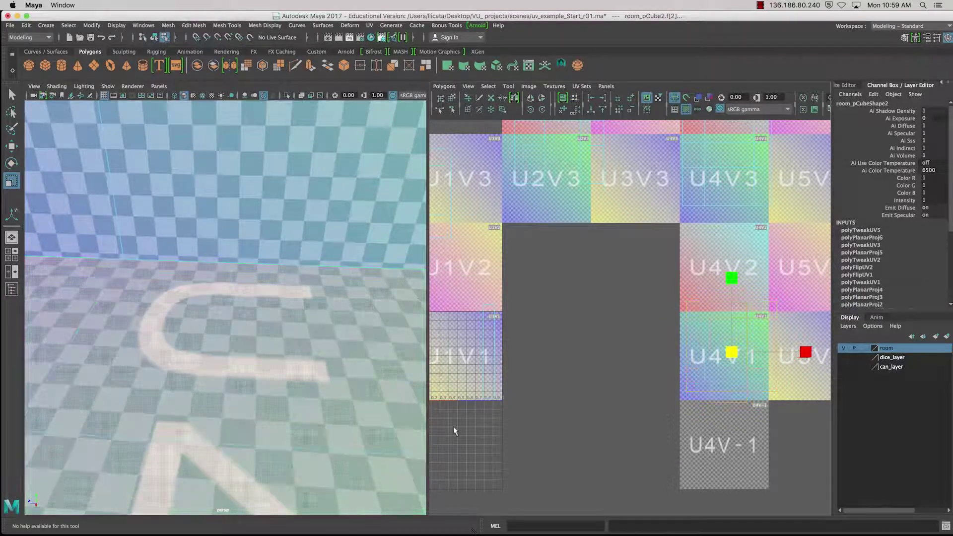
# Switch to edge selection and select the edge where the floor meets the window wall to locate it on both UV shells
pyautogui.keyDown('alt'); pyautogui.moveTo(130, 308); pyautogui.dragTo(174, 271); pyautogui.keyUp('alt')
pyautogui.moveTo(215, 258); pyautogui.dragTo(219, 233, button='right')
pyautogui.click(266, 296)
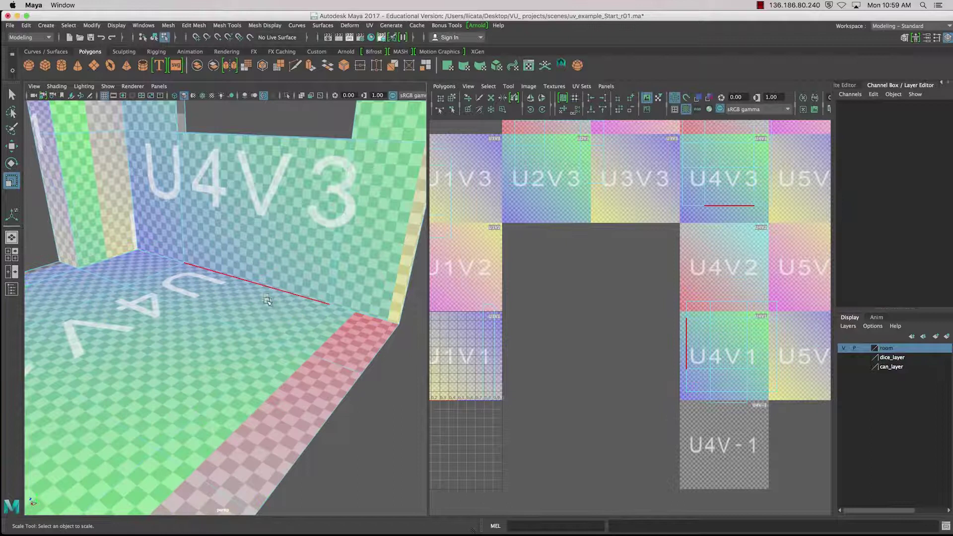
pyautogui.click(267, 297)
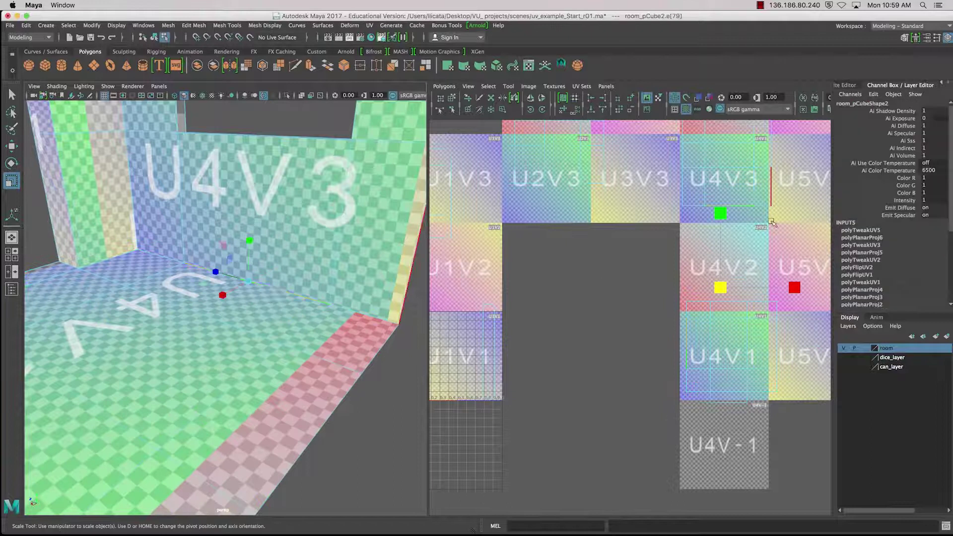
# Clear the edge selection, hide the checkered tiles and select the whole floor shell in the UV Editor
pyautogui.click(579, 328)
pyautogui.click(686, 109)
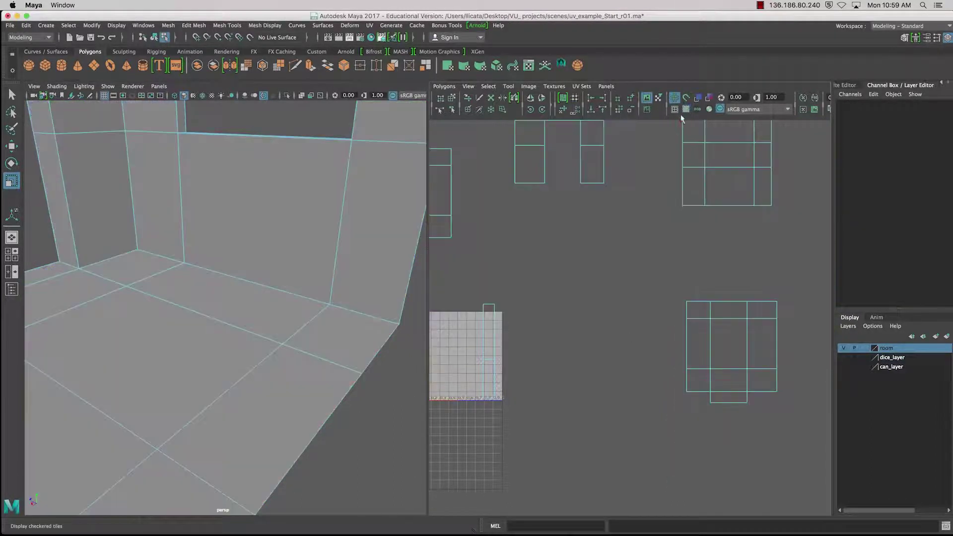
pyautogui.click(247, 282)
pyautogui.moveTo(248, 282); pyautogui.dragTo(247, 304, button='right')
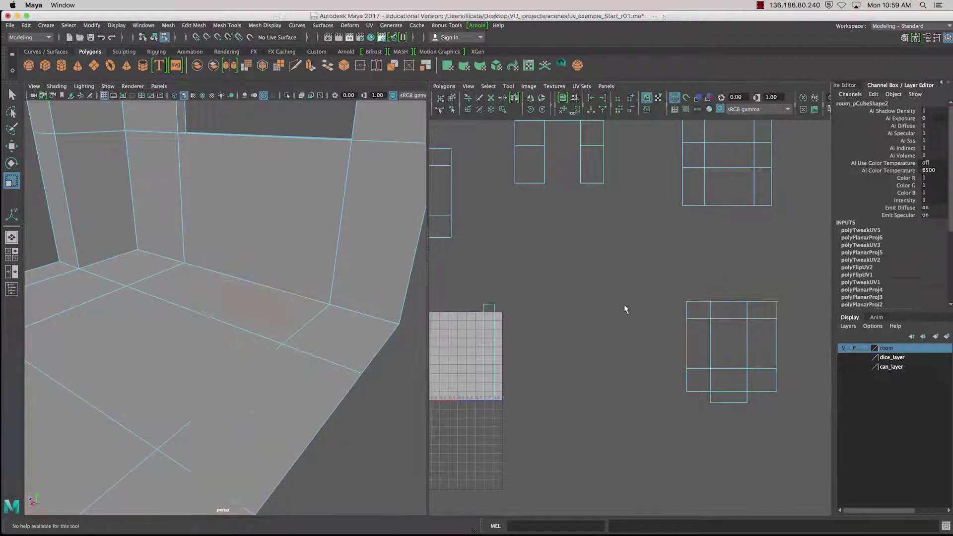
pyautogui.moveTo(710, 330); pyautogui.dragTo(695, 321, button='right')
pyautogui.click(723, 332)
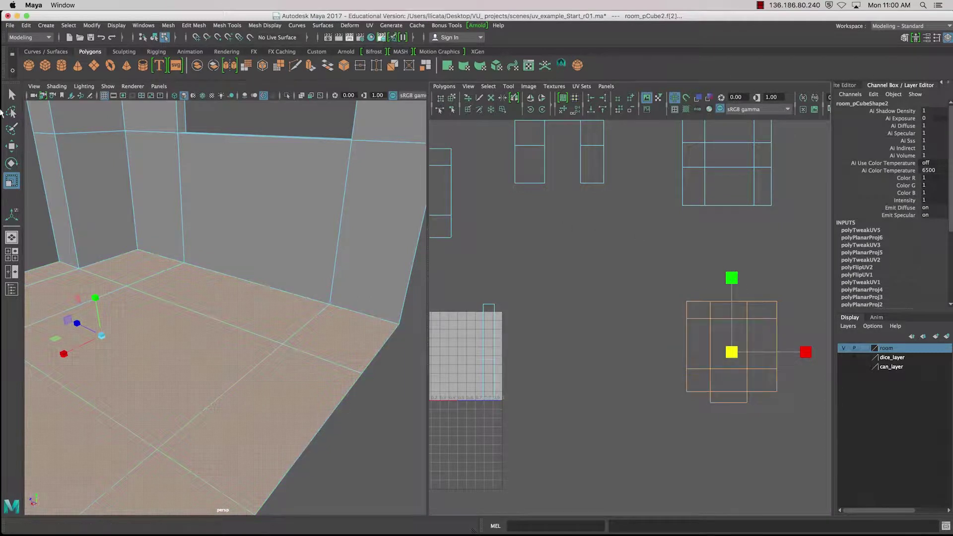
# Rotate the floor shell 270 degrees counterclockwise in 45-degree increments to turn its shared edge toward the window wall shell
pyautogui.click(11, 164)
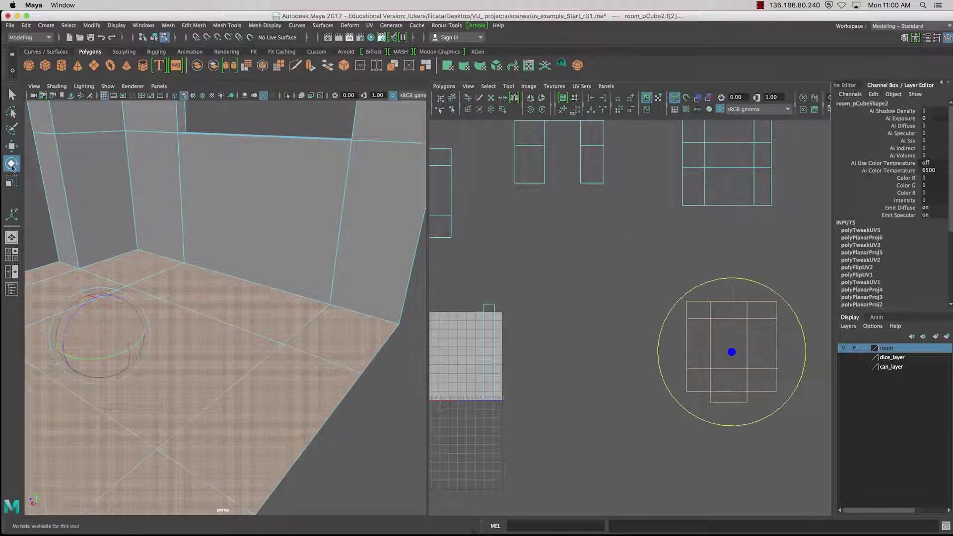
pyautogui.hotkey('ctrl', 'z')
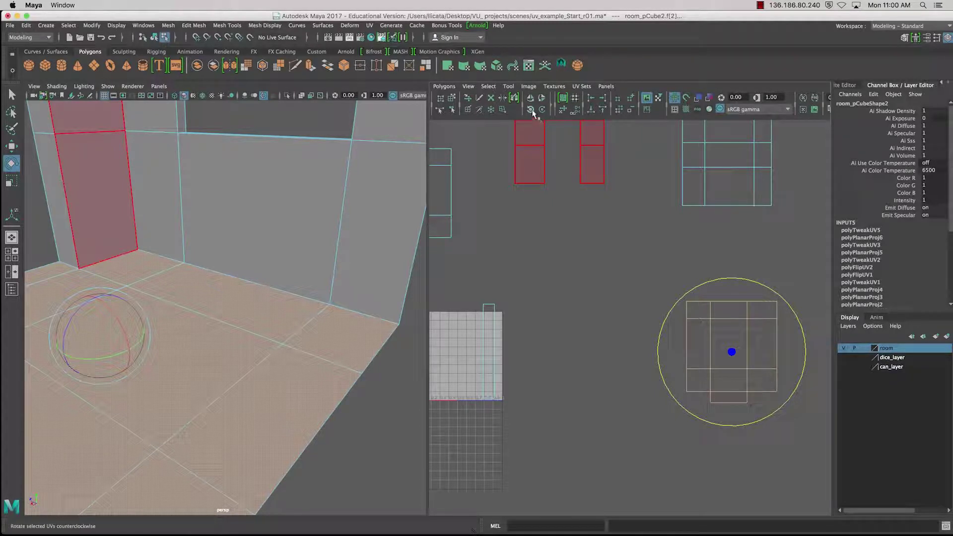
pyautogui.click(531, 110)
pyautogui.click(531, 109)
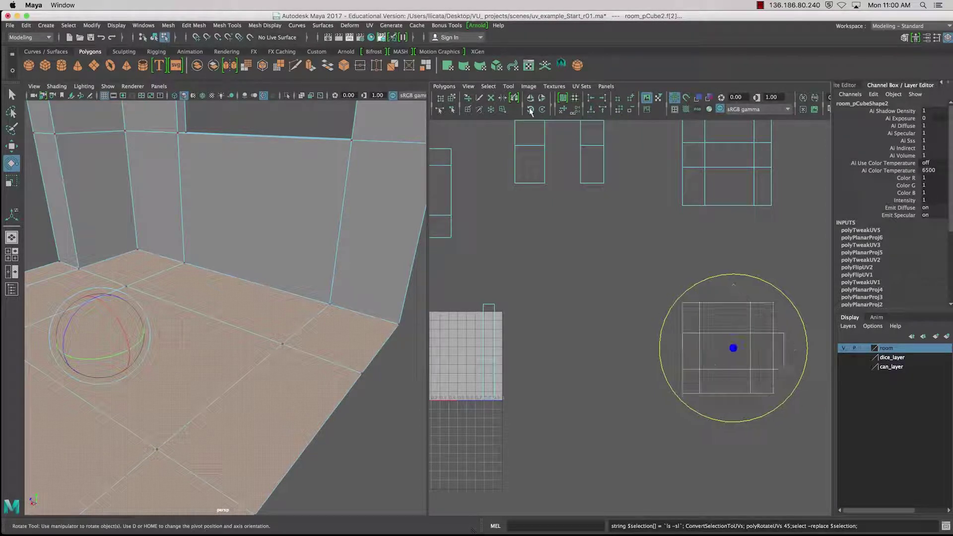
pyautogui.click(531, 110)
pyautogui.click(531, 109)
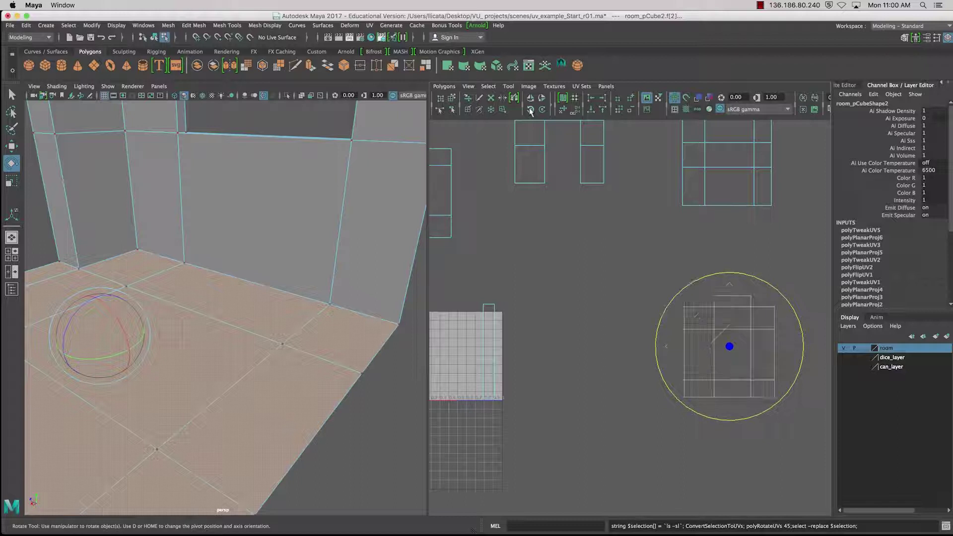
pyautogui.click(531, 110)
pyautogui.click(531, 110)
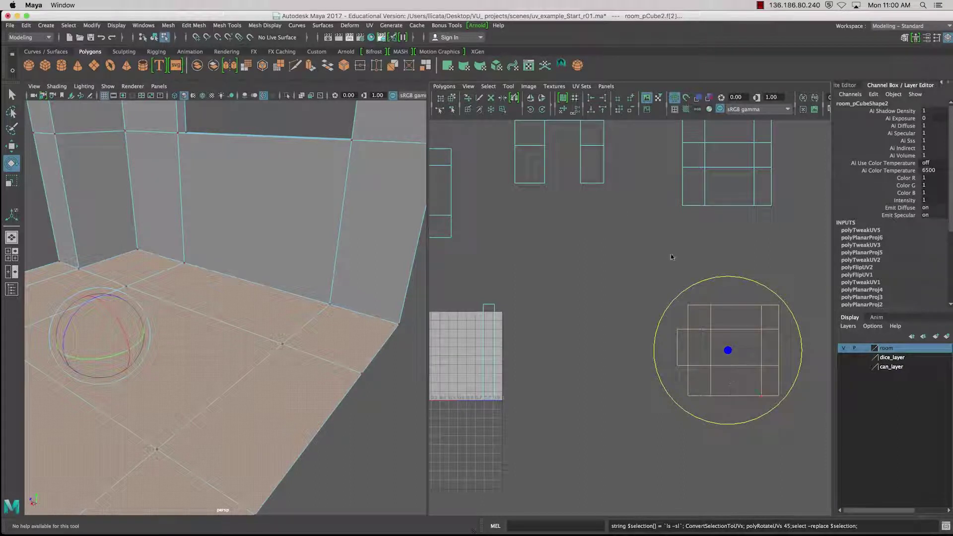
# Check the floor shell's upper border edge against the lower edge of the window wall shell using edge selection, and clear the selection
pyautogui.moveTo(671, 256); pyautogui.dragTo(736, 234, button='right')
pyautogui.click(736, 305)
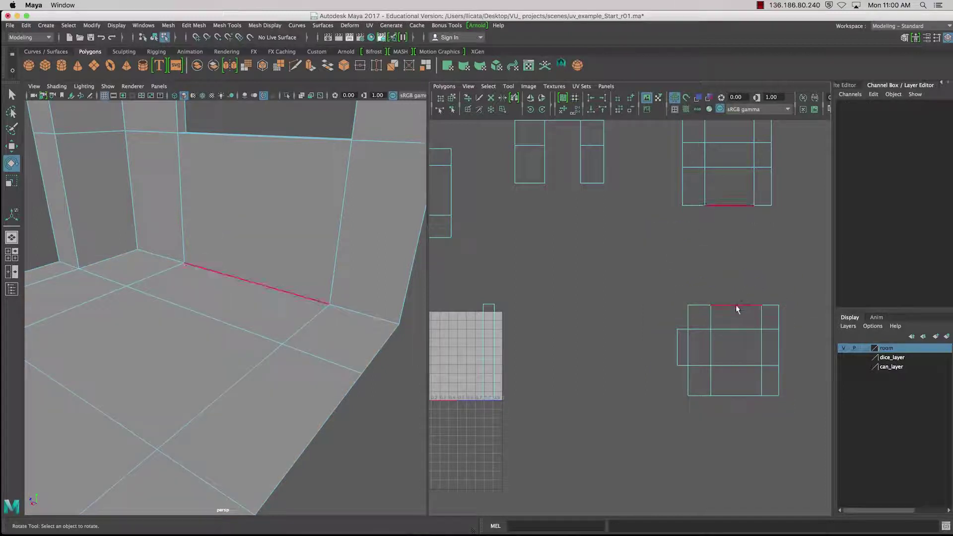
pyautogui.click(736, 305)
pyautogui.click(584, 258)
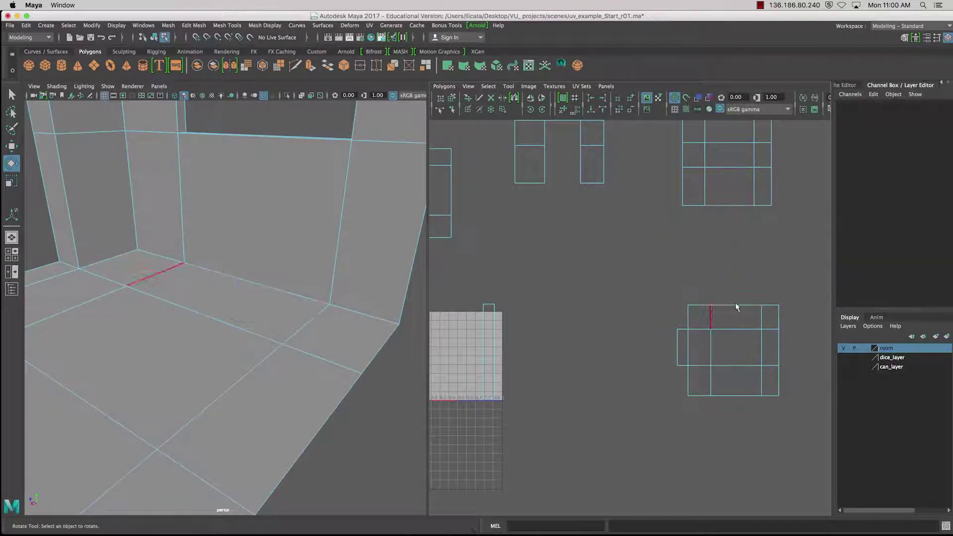
# Select all UVs of the floor shell and snap the Move tool's pivot to the shell's upper-left corner UV
pyautogui.moveTo(737, 306); pyautogui.dragTo(776, 305, button='right')
pyautogui.moveTo(731, 332); pyautogui.dragTo(772, 331, button='right')
pyautogui.moveTo(624, 265); pyautogui.dragTo(847, 436)
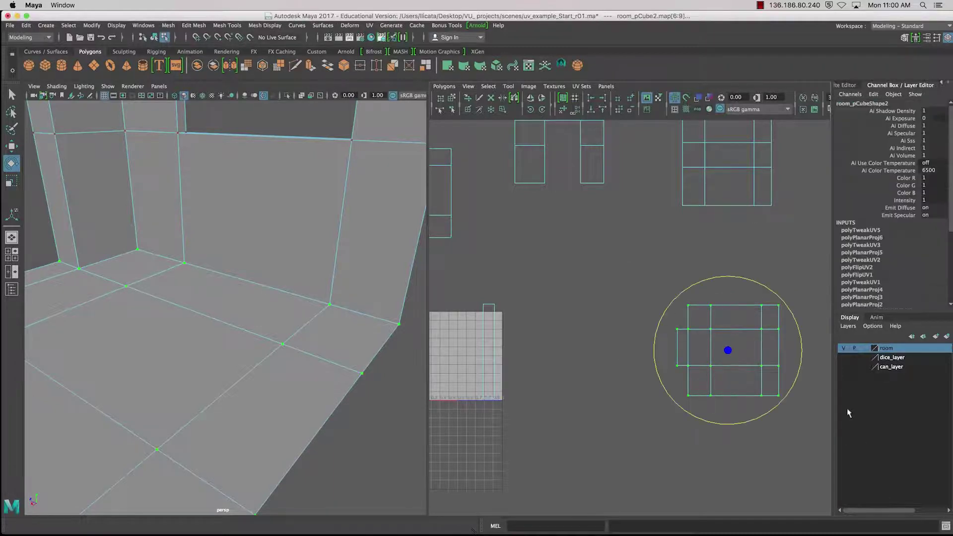
pyautogui.press('w')
pyautogui.keyDown('alt'); pyautogui.moveTo(713, 330); pyautogui.dragTo(661, 347, button='middle'); pyautogui.keyUp('alt')
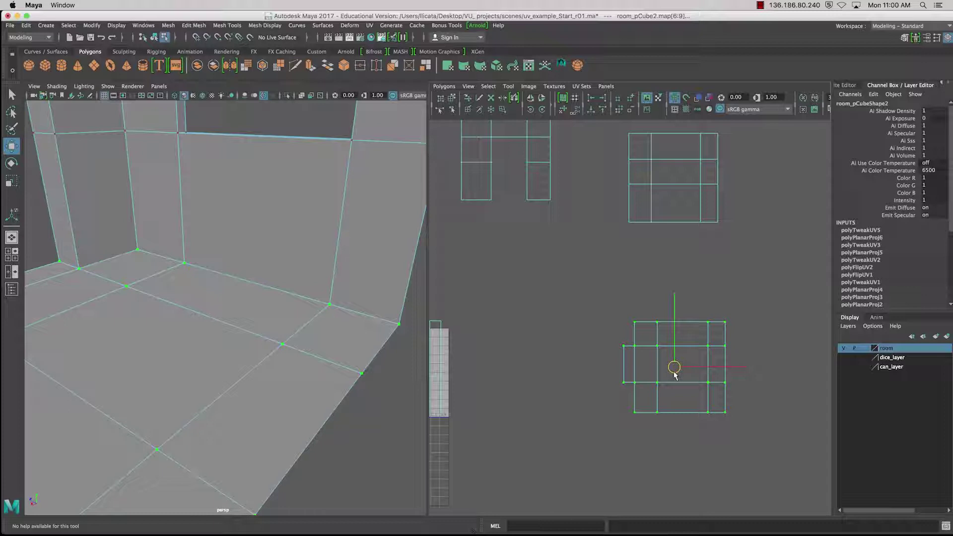
pyautogui.press('d')
pyautogui.press('v')
pyautogui.moveTo(674, 368); pyautogui.dragTo(636, 320)
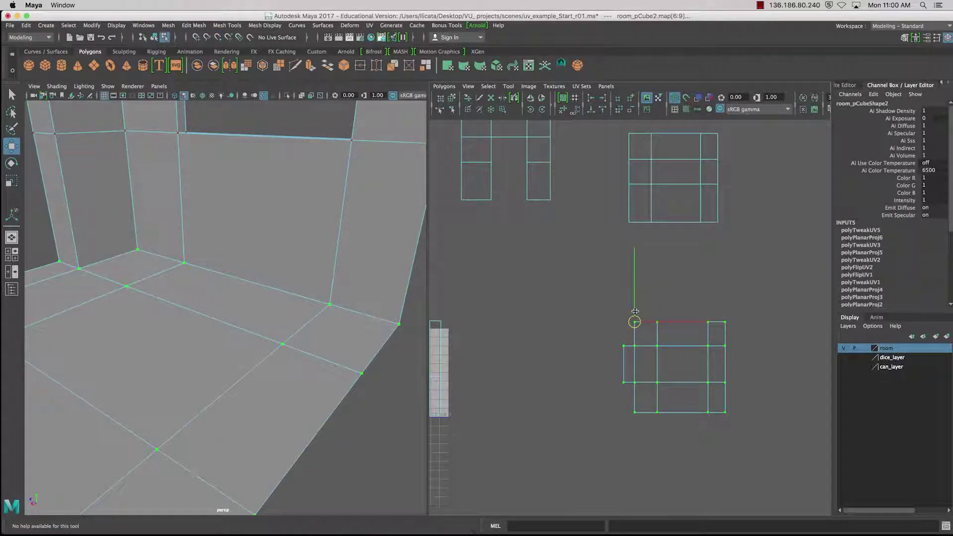
# Move the floor shell with point snapping to place its upper-left corner on the window wall shell's lower-left corner
pyautogui.press('Insert')
pyautogui.press('v')
pyautogui.moveTo(636, 323); pyautogui.dragTo(639, 226)
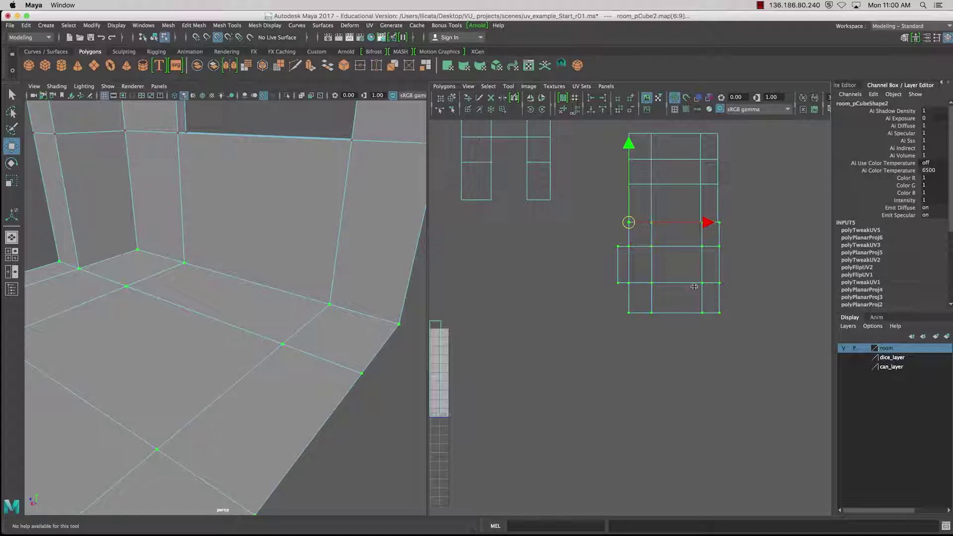
pyautogui.scroll(-5, 761, 285)
pyautogui.scroll(10, 746, 281)
pyautogui.keyDown('alt'); pyautogui.moveTo(725, 231); pyautogui.dragTo(706, 331, button='middle'); pyautogui.keyUp('alt')
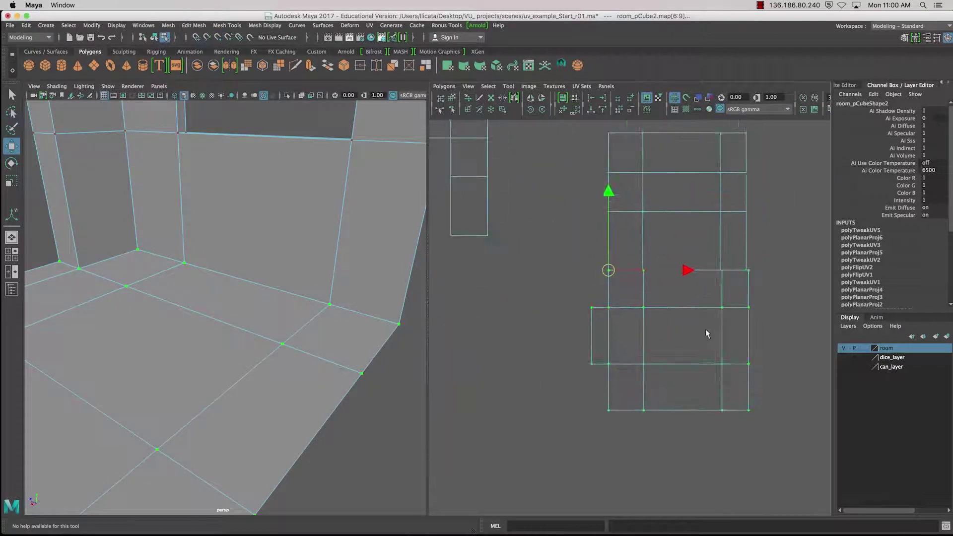
# Try scaling the floor shell, and undo the scaling together with the snapped move onto the window wall shell
pyautogui.scroll(2, 708, 333)
pyautogui.scroll(2, 664, 332)
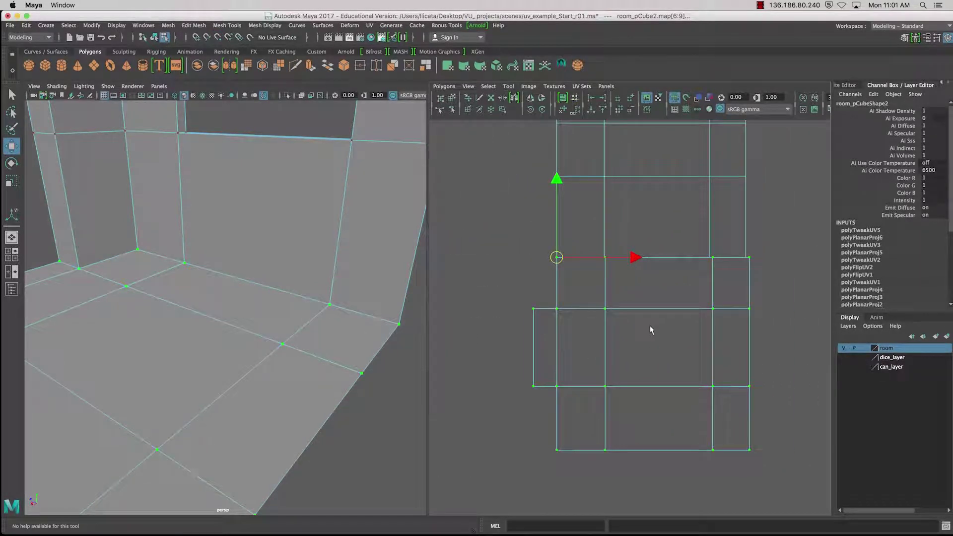
pyautogui.press('r')
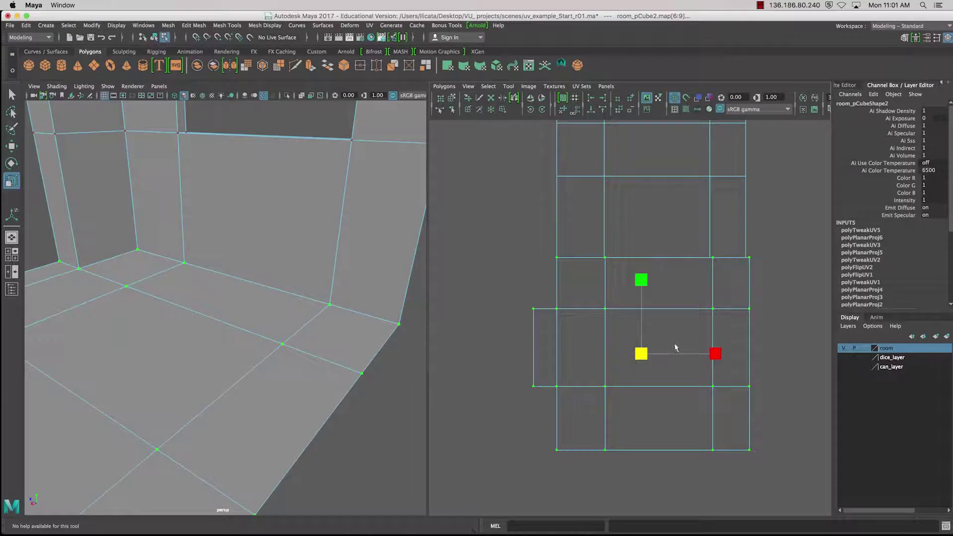
pyautogui.moveTo(641, 355); pyautogui.dragTo(639, 354)
pyautogui.press('super+z')
pyautogui.press('super+z')
pyautogui.press('super+z')
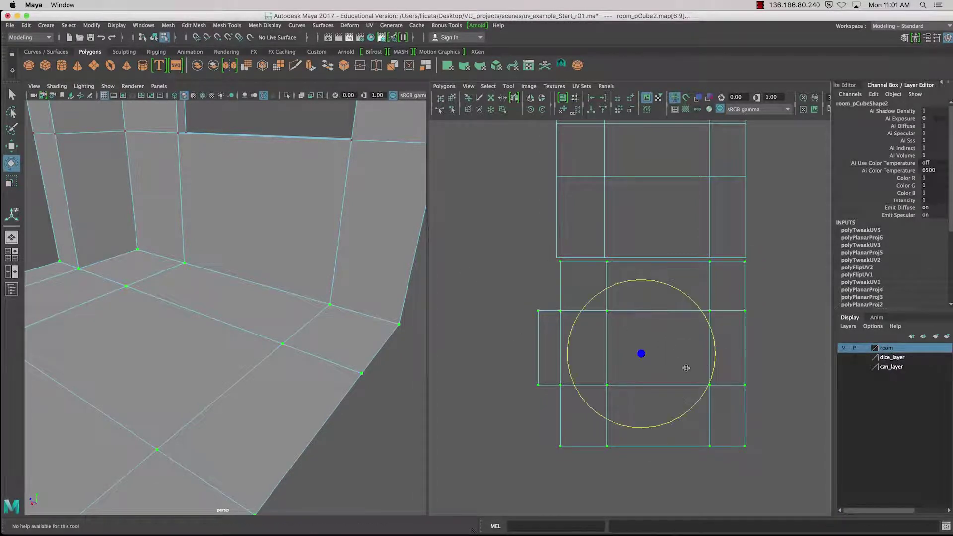
# Scale the floor shell up uniformly until its width matches the window wall shell above it
pyautogui.press('r')
pyautogui.moveTo(647, 348); pyautogui.dragTo(640, 357)
pyautogui.press('w')
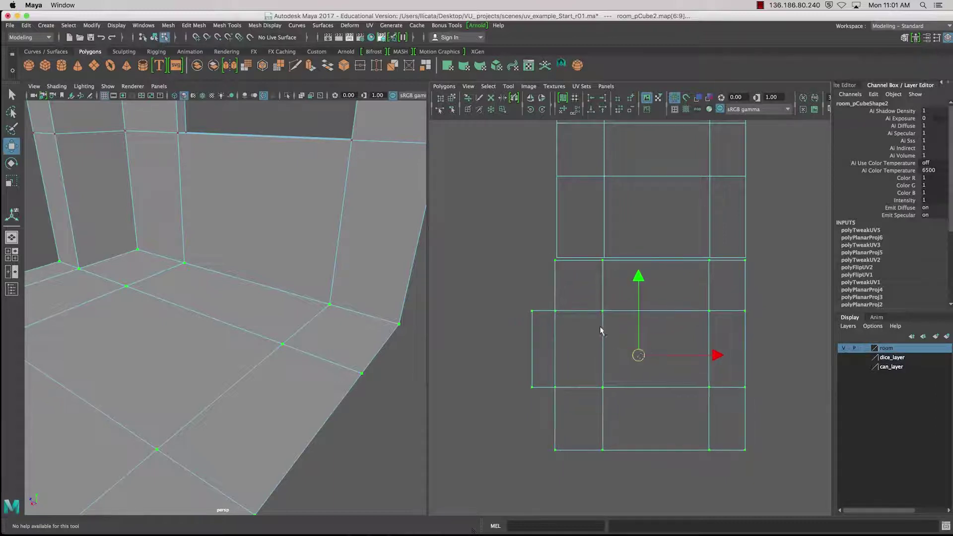
# Select the middle shared edge between the window wall and floor shells and join it with Move and Sew UV Edges
pyautogui.keyDown('alt'); pyautogui.moveTo(599, 326); pyautogui.dragTo(571, 389, button='right'); pyautogui.keyUp('alt')
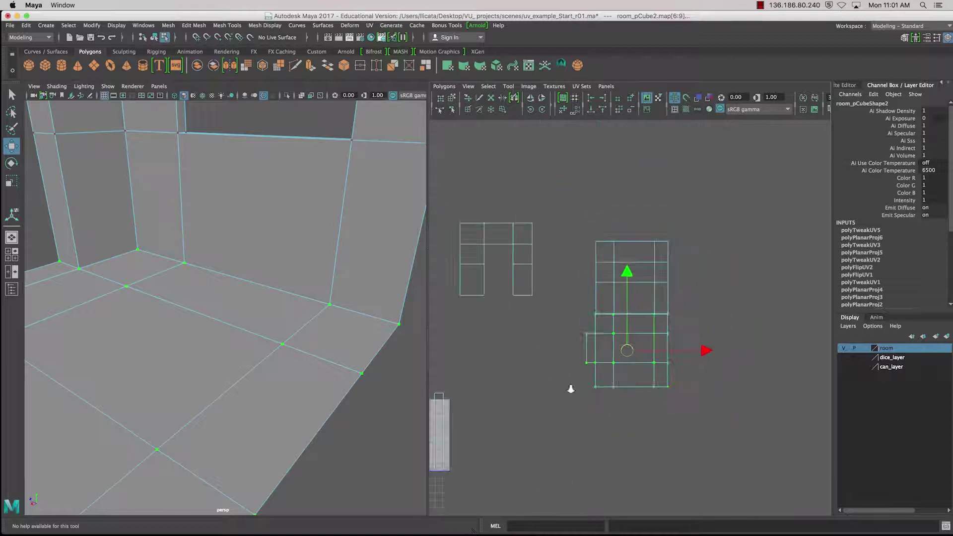
pyautogui.scroll(5, 571, 389)
pyautogui.scroll(-2, 571, 389)
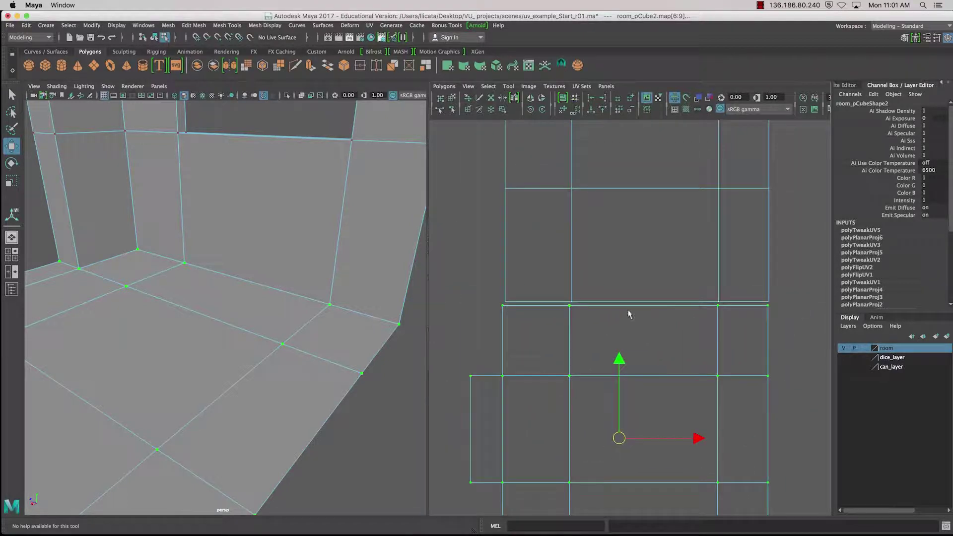
pyautogui.moveTo(628, 315); pyautogui.dragTo(628, 281, button='right')
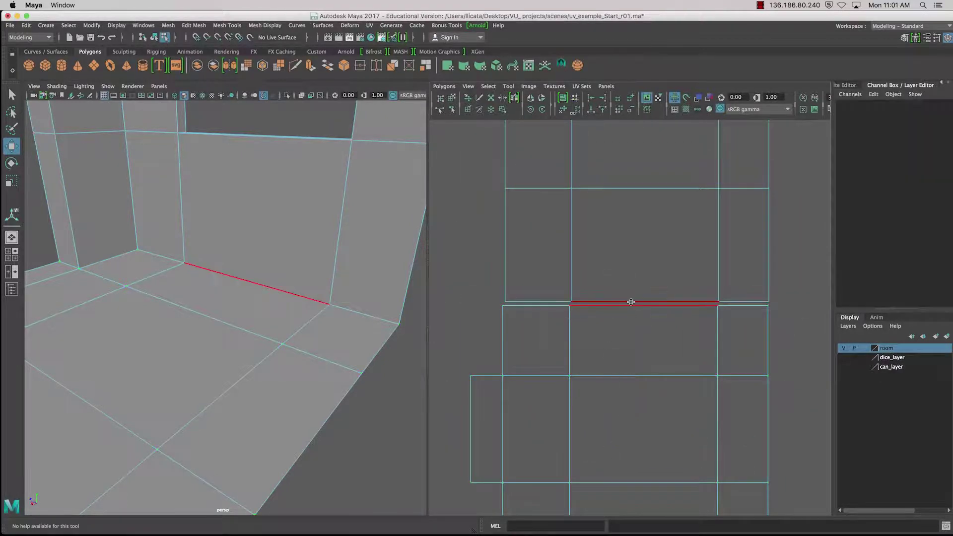
pyautogui.click(631, 302)
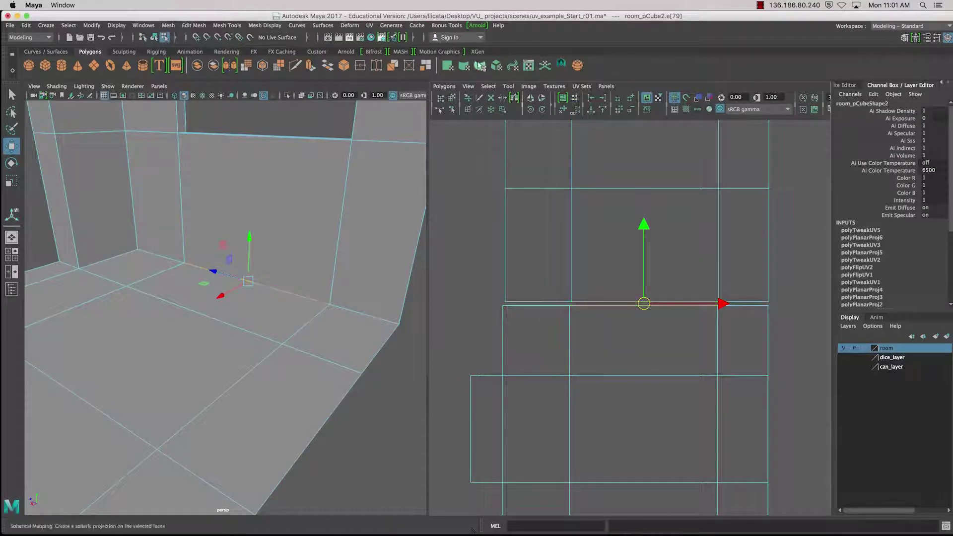
pyautogui.click(447, 26)
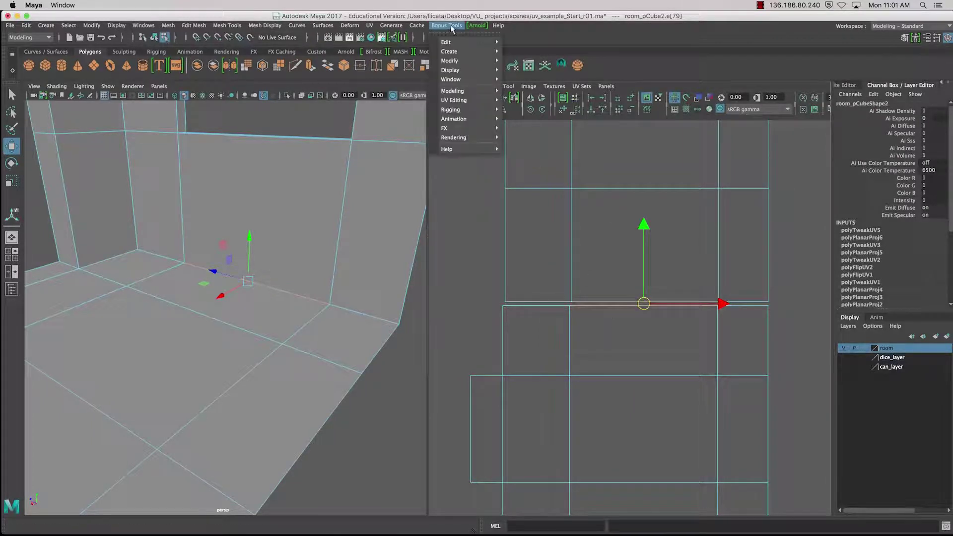
pyautogui.moveTo(370, 26)
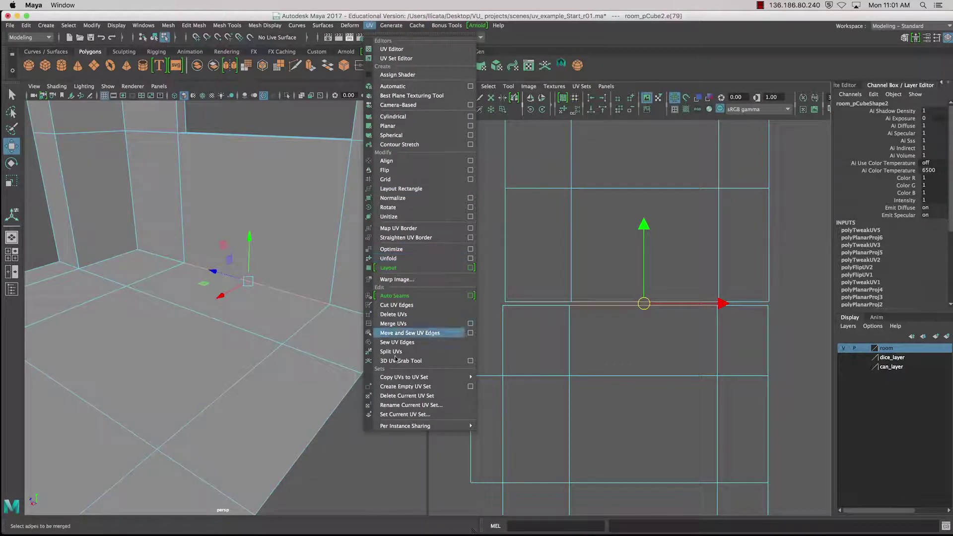
pyautogui.click(445, 332)
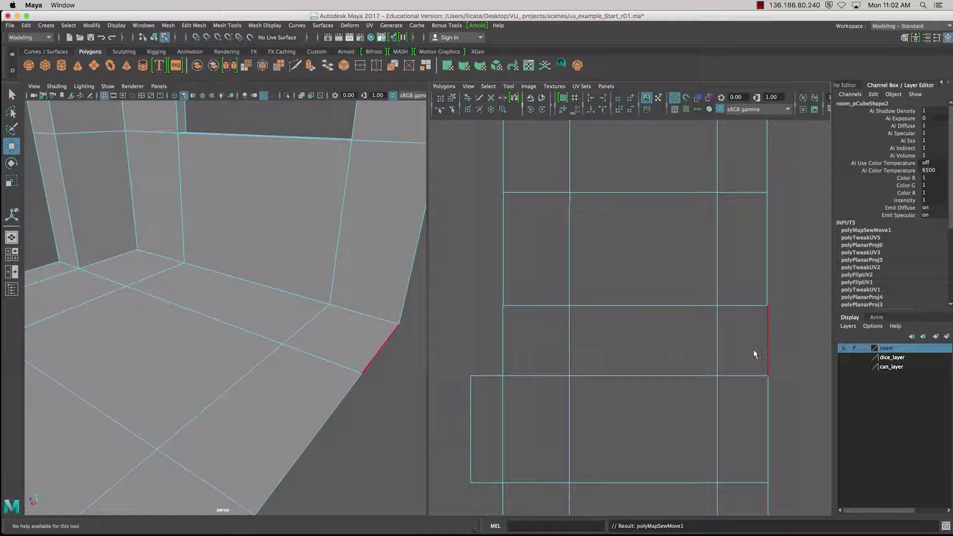
# Repeat Move and Sew on the outer two shared edges between the window wall and floor shells, and clear the selection
pyautogui.click(544, 306)
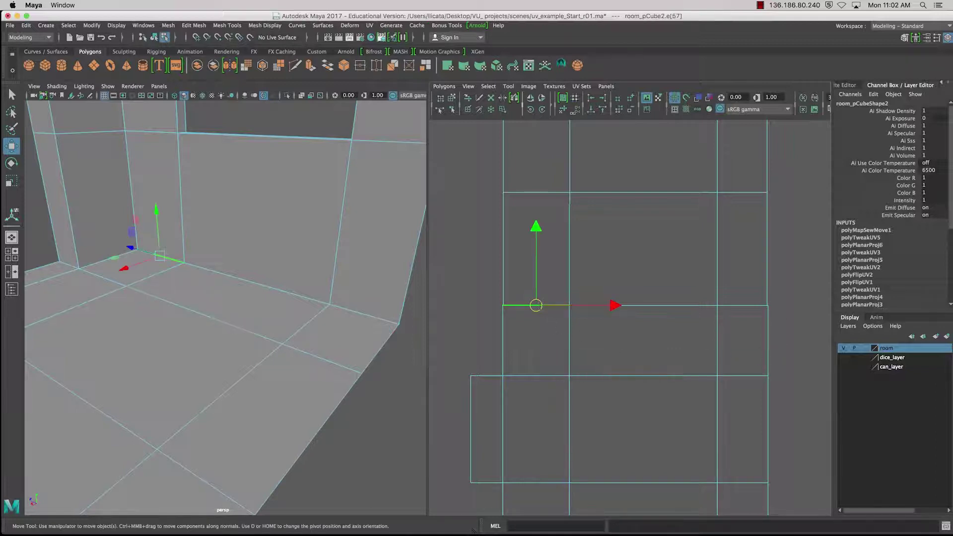
pyautogui.press('g')
pyautogui.click(742, 308)
pyautogui.press('g')
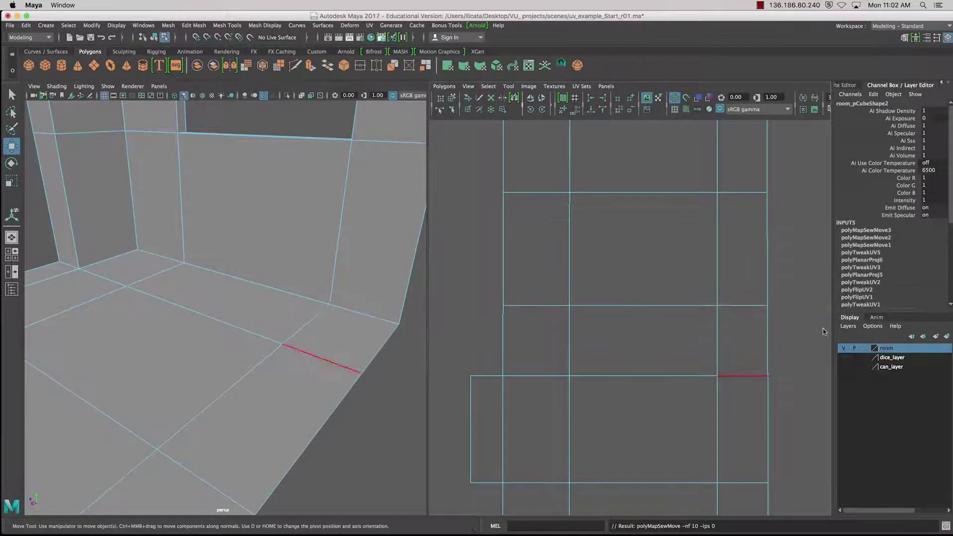
pyautogui.click(823, 329)
# Select the UVs along the merged shell's right border and align them in U to straighten the border
pyautogui.scroll(-5, 733, 328)
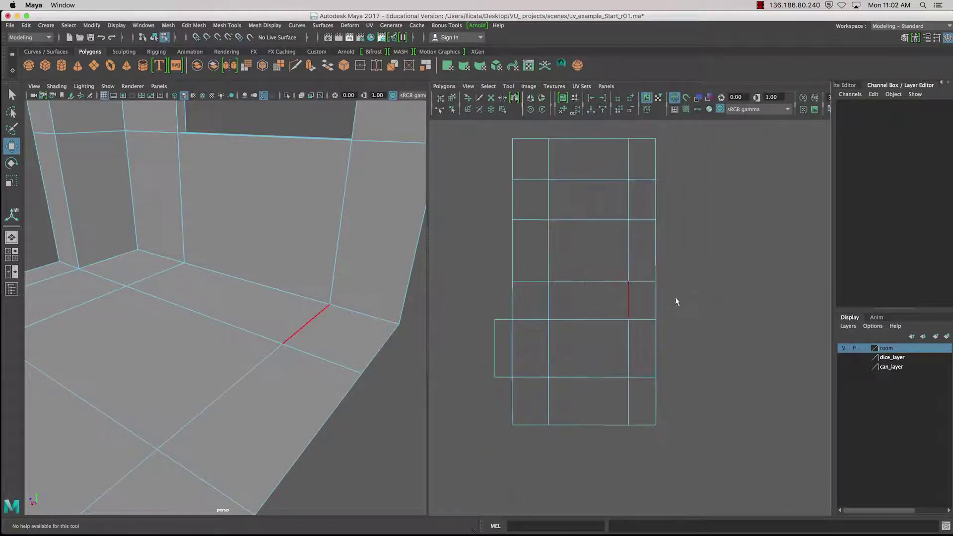
pyautogui.click(634, 159)
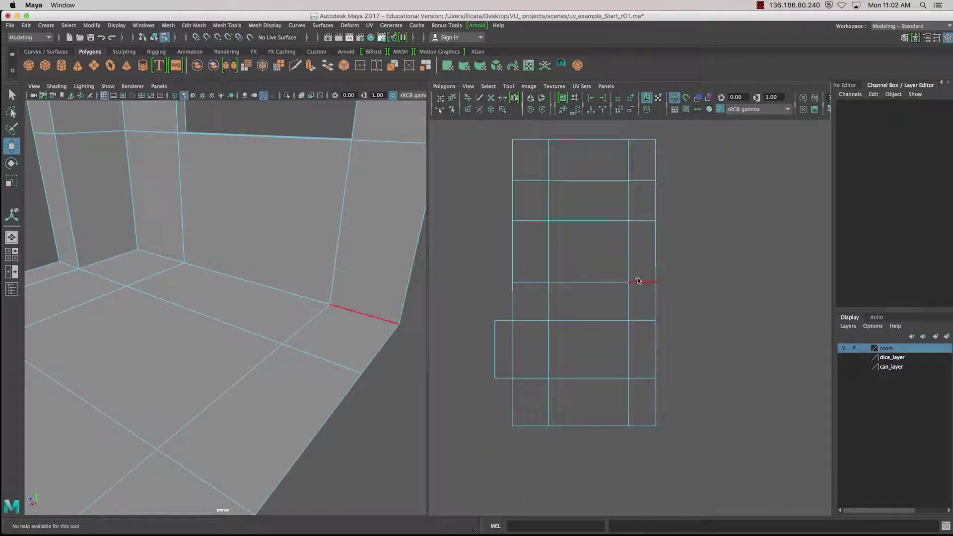
pyautogui.moveTo(638, 278); pyautogui.dragTo(689, 286, button='right')
pyautogui.moveTo(701, 473); pyautogui.dragTo(644, 118)
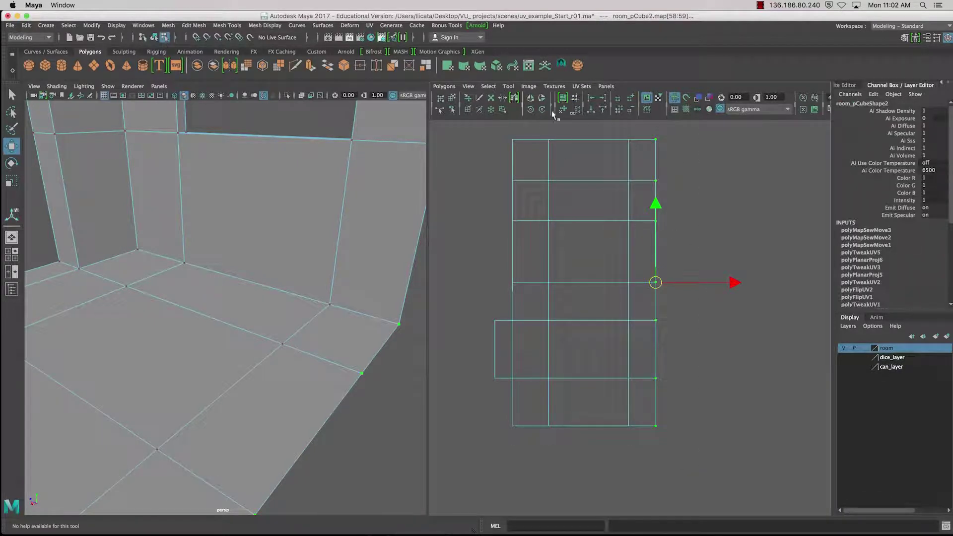
pyautogui.click(590, 99)
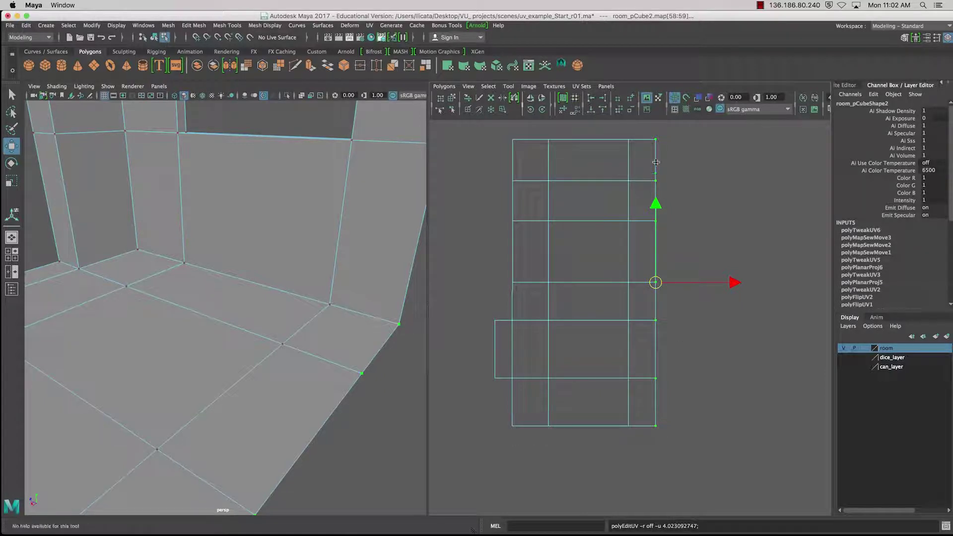
pyautogui.click(659, 301)
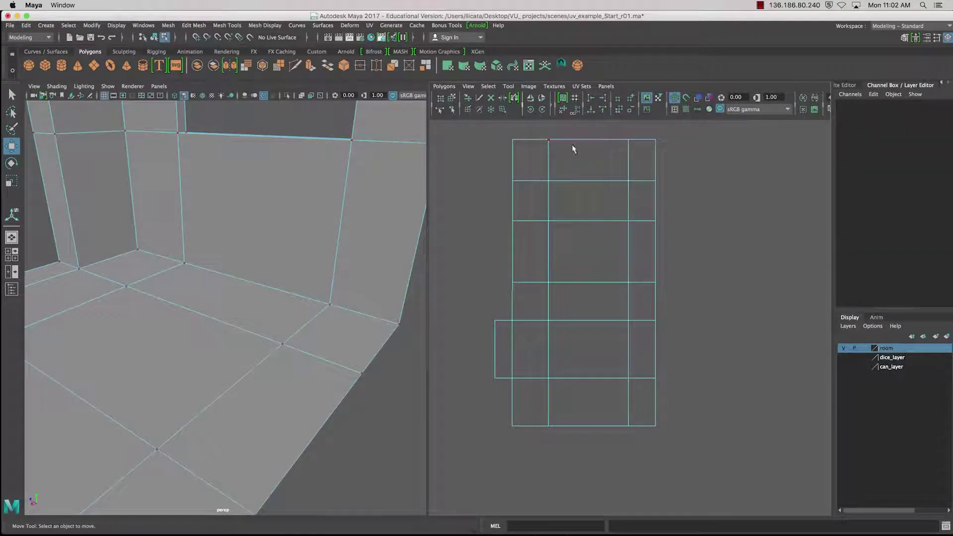
# Align the UVs of the merged shell's two inner vertical columns and its left border in U, column by column
pyautogui.moveTo(615, 139); pyautogui.dragTo(627, 412)
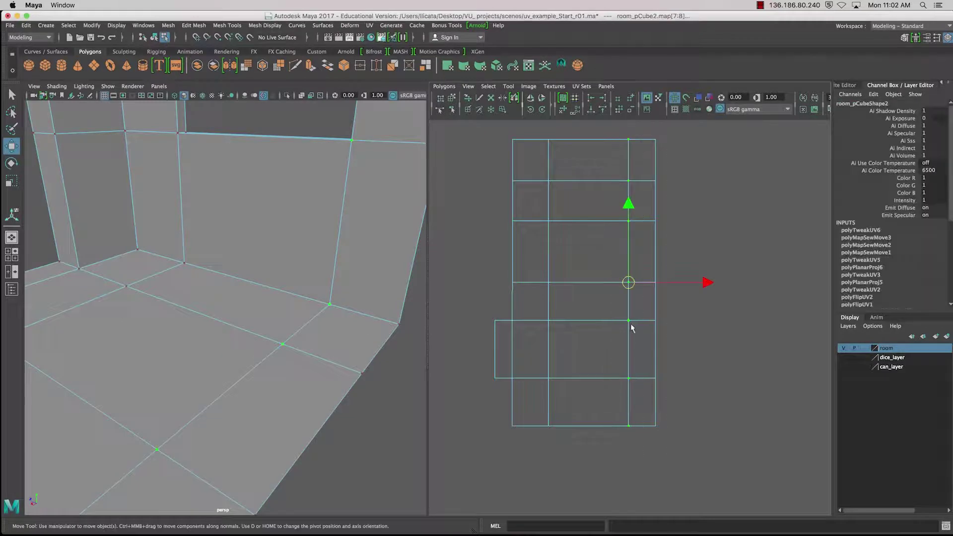
pyautogui.click(591, 98)
pyautogui.moveTo(542, 135); pyautogui.dragTo(572, 458)
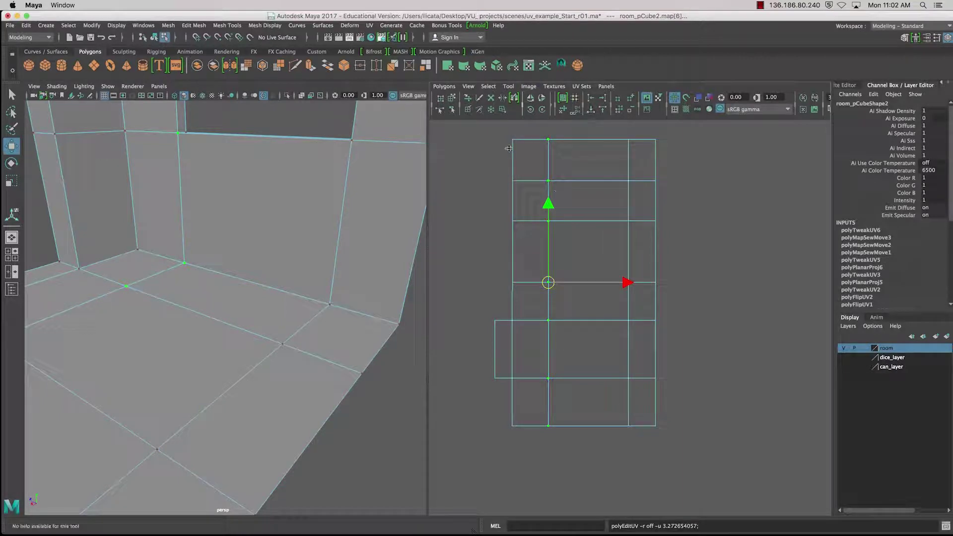
pyautogui.moveTo(507, 142); pyautogui.dragTo(524, 452)
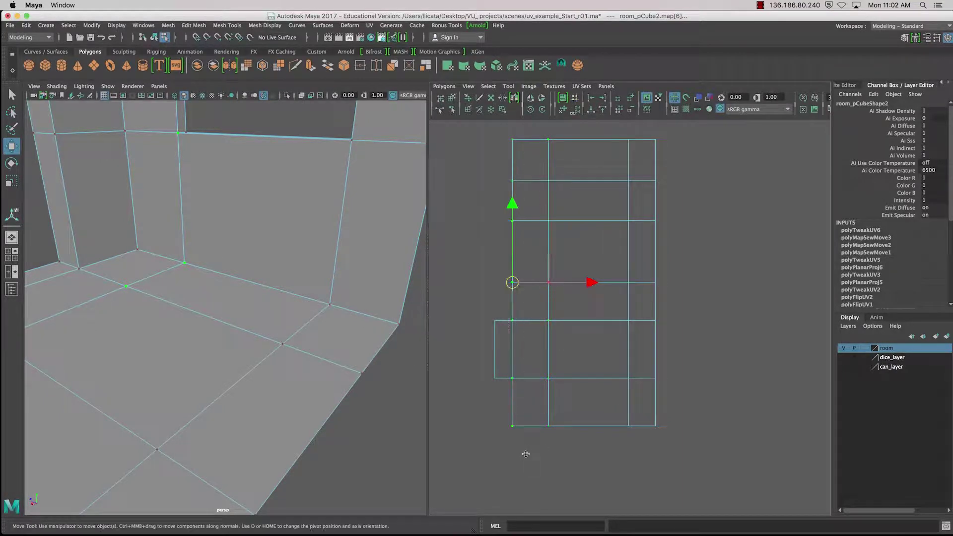
pyautogui.click(601, 99)
pyautogui.click(475, 285)
# Select the three right border edges of the door wall shell and attach it to the window wall shell with Move and Sew UV Edges
pyautogui.keyDown('alt'); pyautogui.moveTo(645, 332); pyautogui.dragTo(799, 362, button='middle'); pyautogui.keyUp('alt')
pyautogui.keyDown('alt'); pyautogui.moveTo(584, 353); pyautogui.dragTo(606, 348, button='middle'); pyautogui.keyUp('alt')
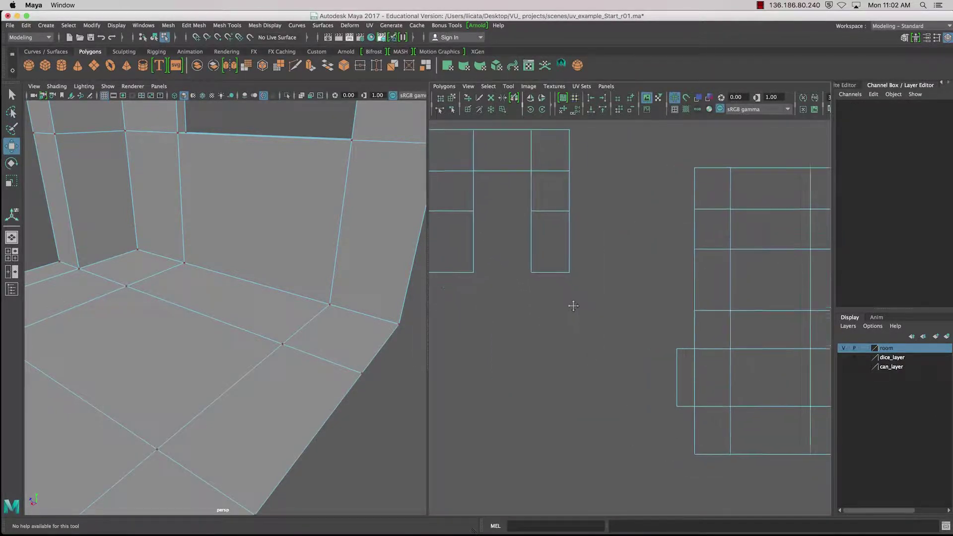
pyautogui.moveTo(501, 145); pyautogui.dragTo(541, 145, button='right')
pyautogui.keyDown('alt'); pyautogui.moveTo(98, 359); pyautogui.dragTo(237, 388); pyautogui.keyUp('alt')
pyautogui.moveTo(232, 259); pyautogui.dragTo(230, 234, button='right')
pyautogui.click(195, 239)
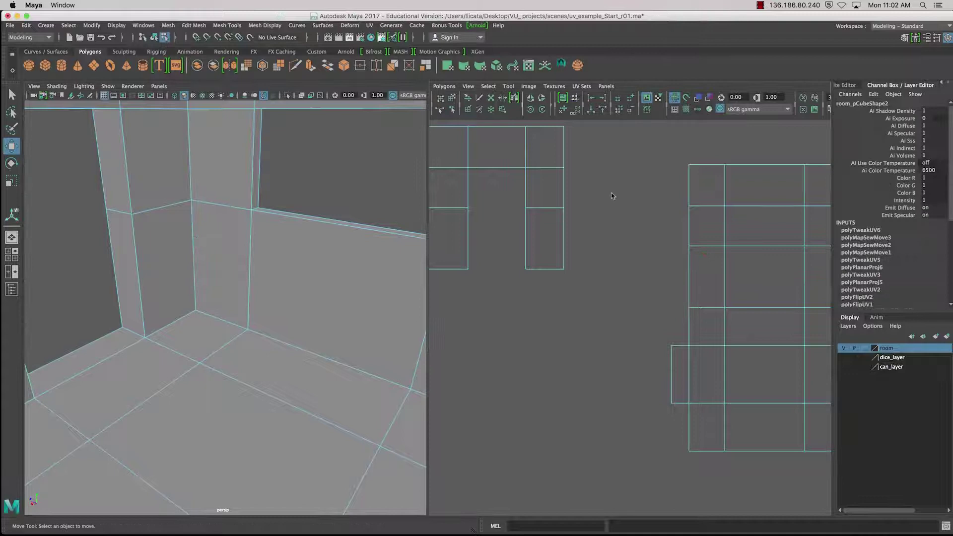
pyautogui.click(564, 152)
pyautogui.keyDown('shift'); pyautogui.click(563, 193); pyautogui.keyUp('shift')
pyautogui.keyDown('shift'); pyautogui.click(563, 231); pyautogui.keyUp('shift')
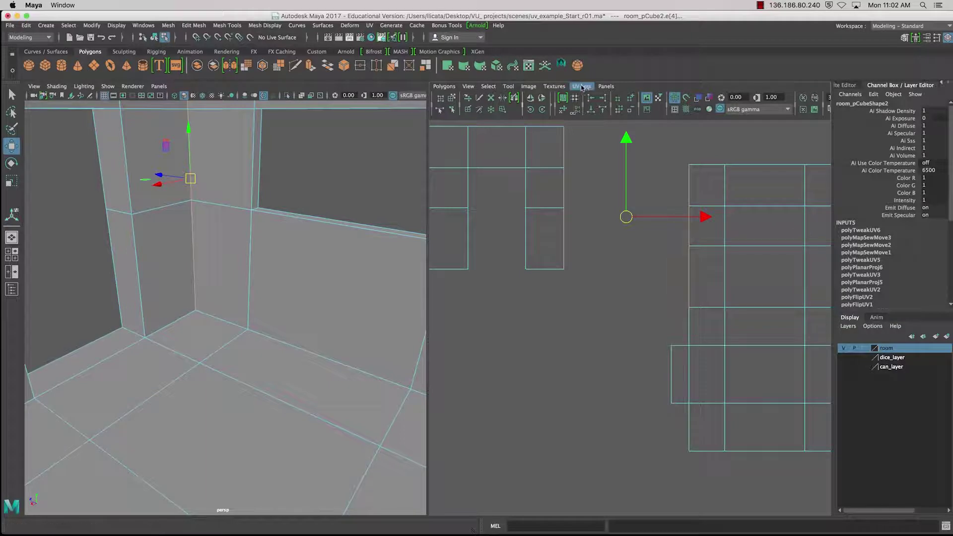
pyautogui.click(370, 26)
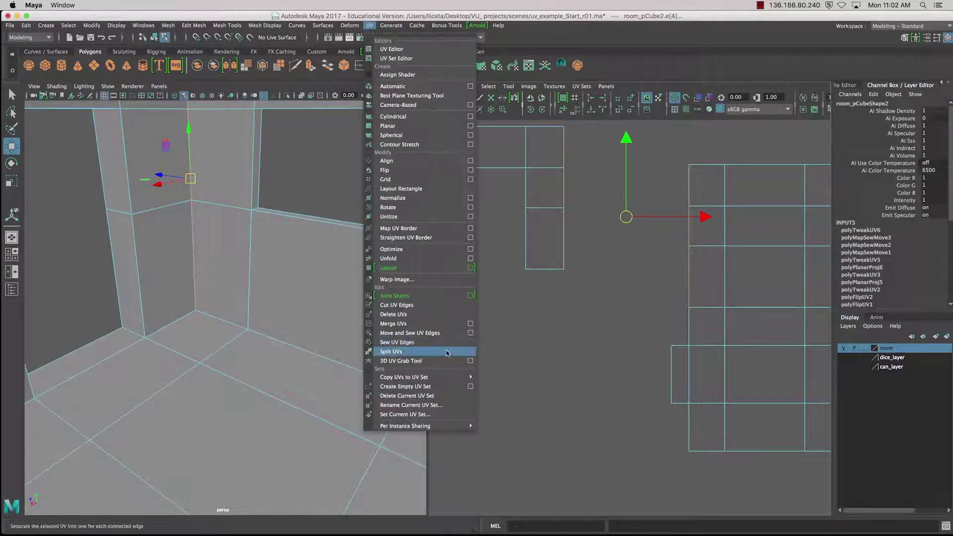
pyautogui.click(440, 333)
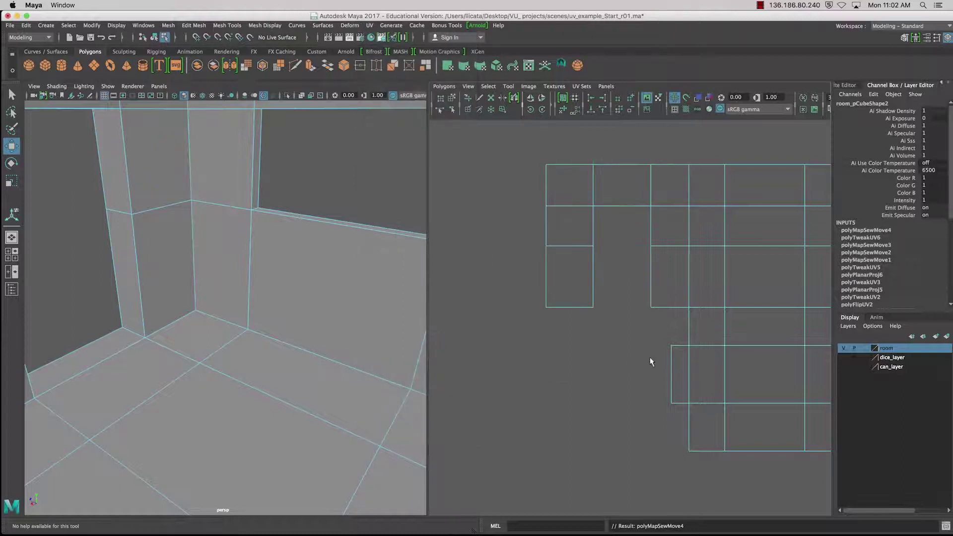
# Turn on the UV checker map display for the room's walls and floor
pyautogui.keyDown('alt'); pyautogui.moveTo(653, 358); pyautogui.dragTo(689, 298, button='middle'); pyautogui.keyUp('alt')
pyautogui.scroll(-5, 273, 324)
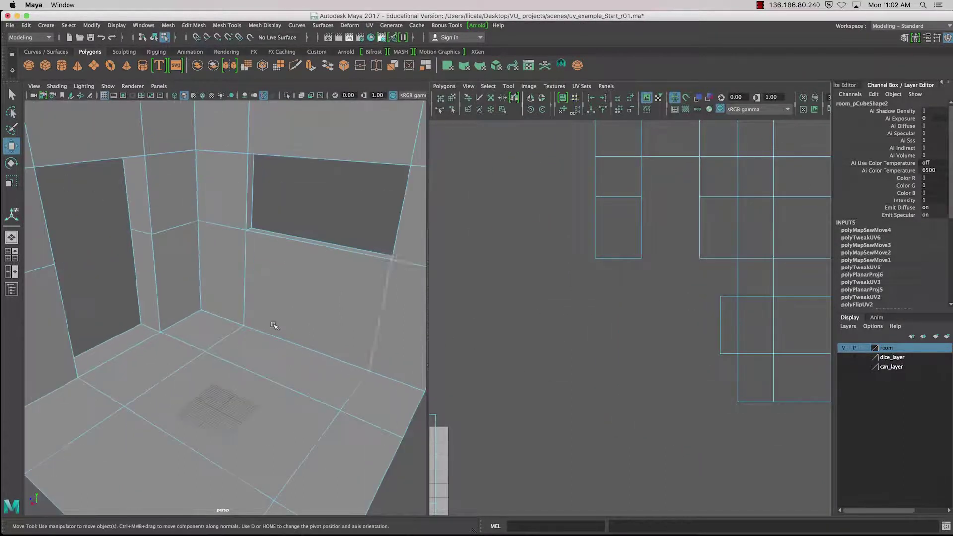
pyautogui.click(687, 109)
pyautogui.keyDown('alt'); pyautogui.moveTo(312, 317); pyautogui.dragTo(269, 309); pyautogui.keyUp('alt')
pyautogui.scroll(-6, 284, 307)
pyautogui.scroll(10, 285, 306)
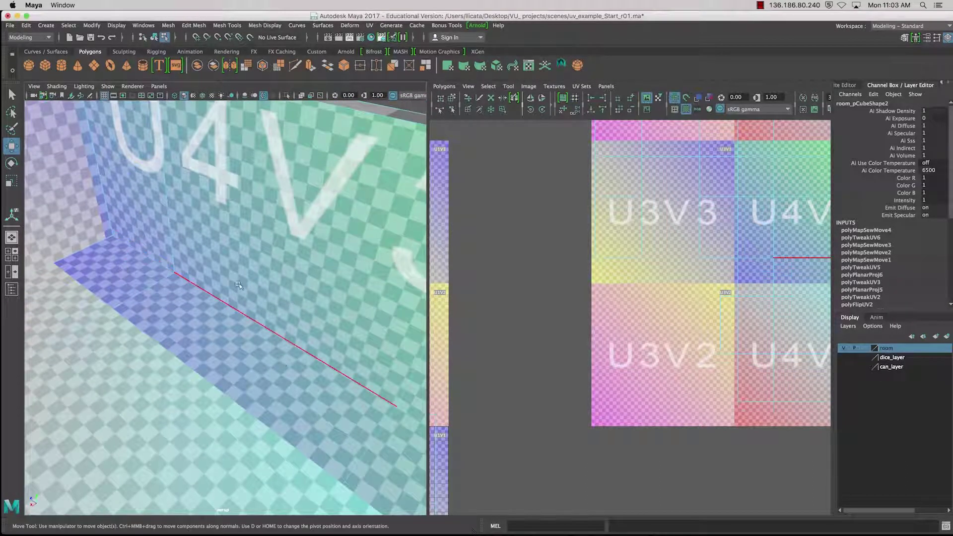
# Examine the checker pattern's continuity across the wall corner, the floor borders and the doorway in the 3D view
pyautogui.keyDown('alt'); pyautogui.moveTo(238, 286); pyautogui.dragTo(215, 295); pyautogui.keyUp('alt')
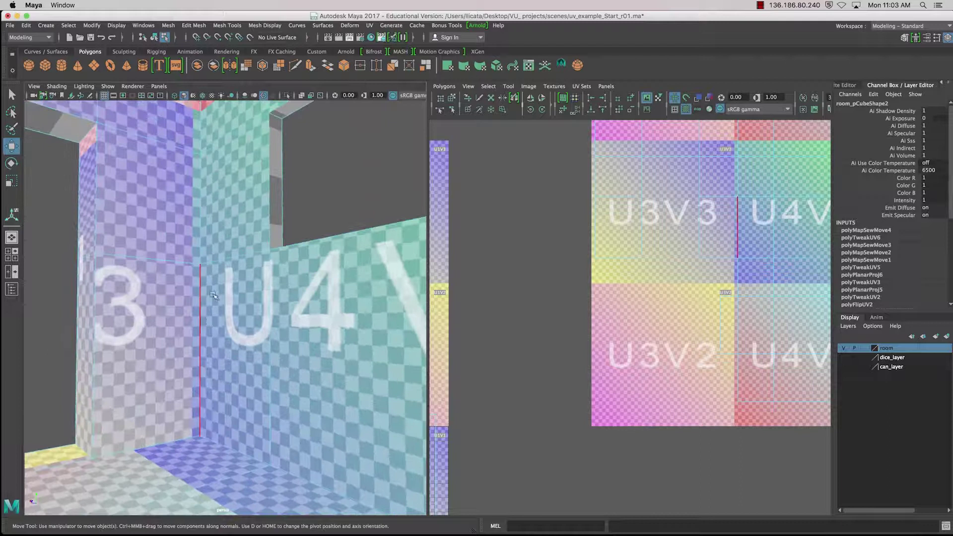
pyautogui.keyDown('alt'); pyautogui.moveTo(683, 286); pyautogui.dragTo(628, 266, button='middle'); pyautogui.keyUp('alt')
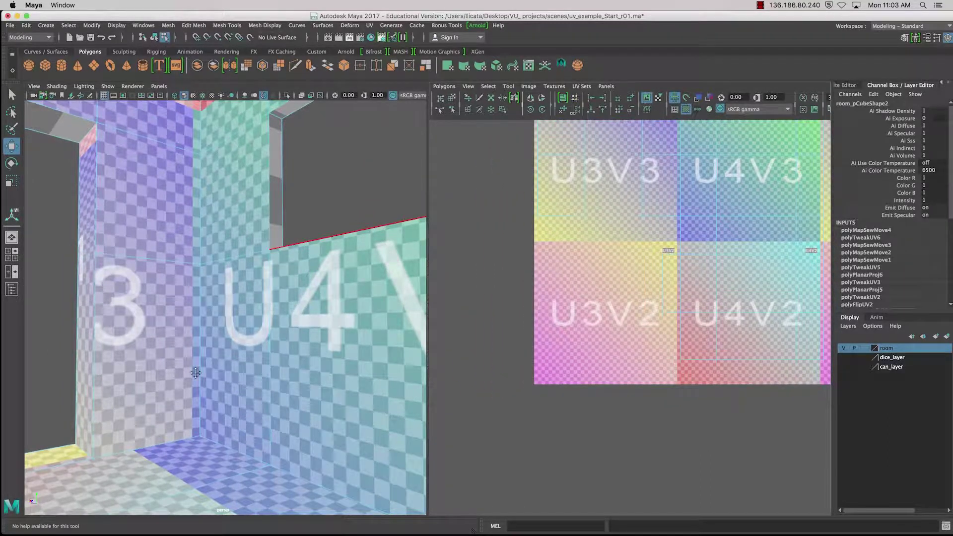
pyautogui.keyDown('alt'); pyautogui.moveTo(196, 373); pyautogui.dragTo(119, 271); pyautogui.keyUp('alt')
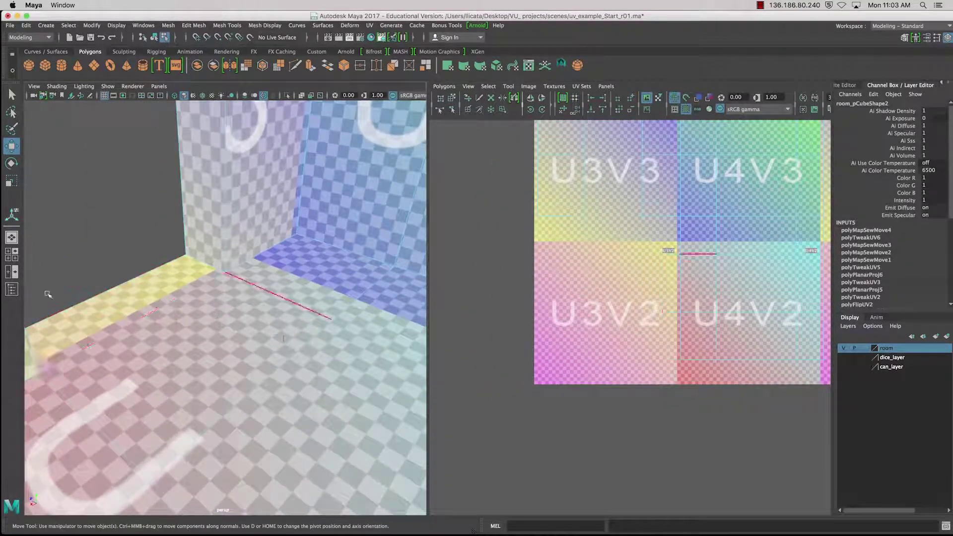
pyautogui.scroll(5, 735, 354)
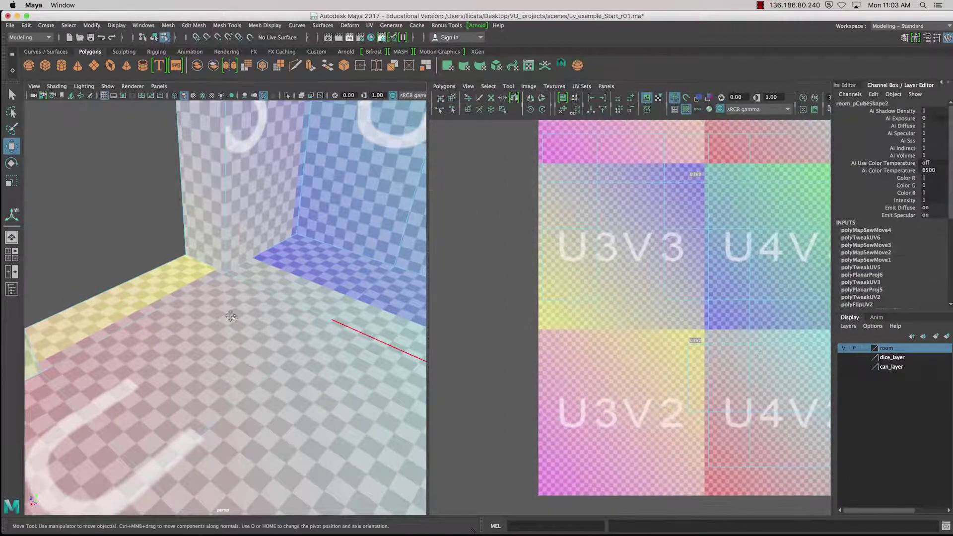
pyautogui.keyDown('alt'); pyautogui.moveTo(230, 316); pyautogui.dragTo(314, 393); pyautogui.keyUp('alt')
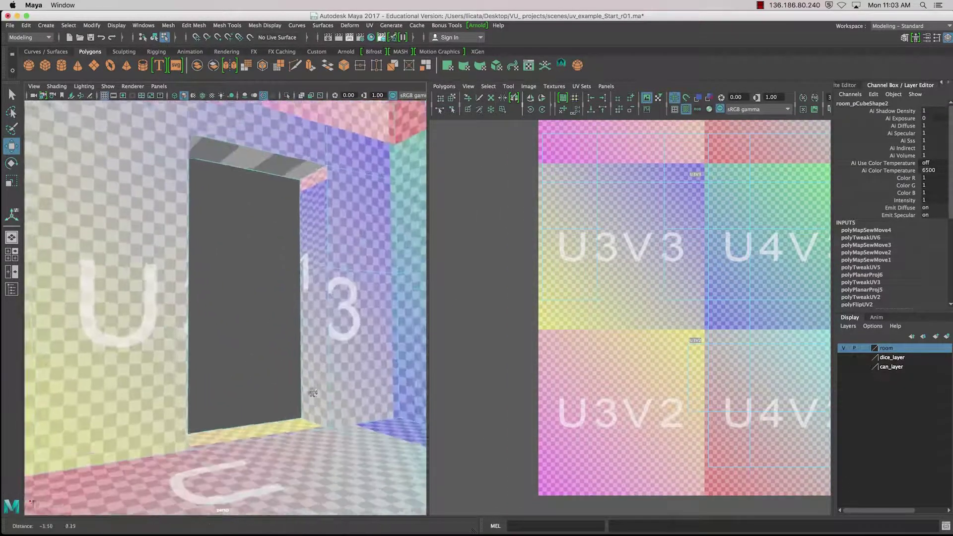
# Select the two faces of the door jamb nearest the window wall corner and turn off the checker texture display
pyautogui.keyDown('alt'); pyautogui.moveTo(313, 393); pyautogui.dragTo(297, 419, button='middle'); pyautogui.keyUp('alt')
pyautogui.moveTo(298, 330); pyautogui.dragTo(297, 287, button='right')
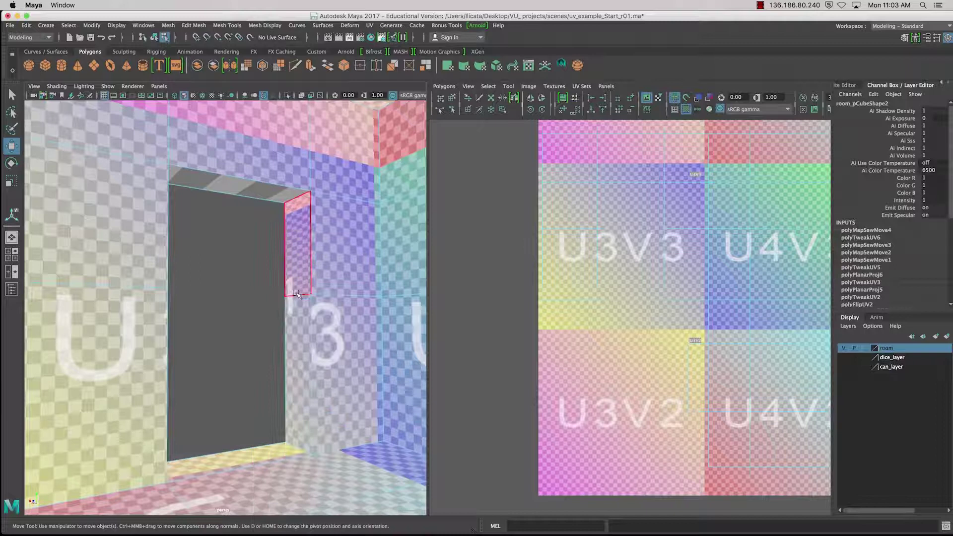
pyautogui.click(297, 293)
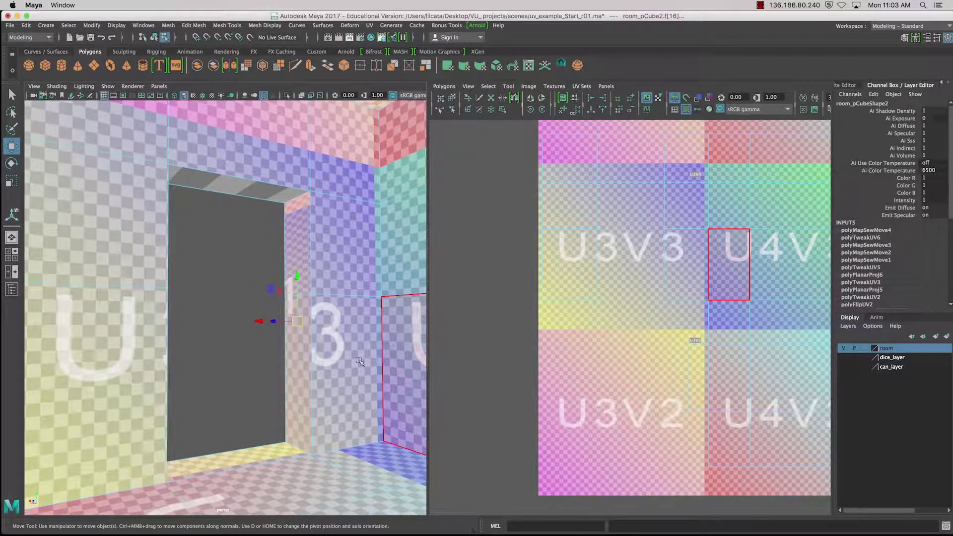
pyautogui.keyDown('alt'); pyautogui.moveTo(359, 361); pyautogui.dragTo(361, 302, button='middle'); pyautogui.keyUp('alt')
pyautogui.scroll(1, 666, 403)
pyautogui.scroll(-5, 663, 408)
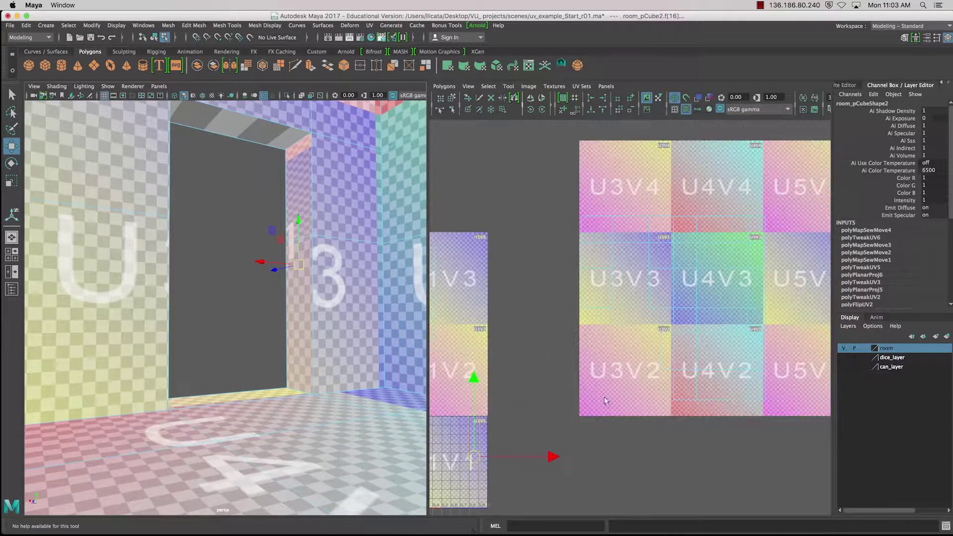
pyautogui.keyDown('alt'); pyautogui.moveTo(227, 328); pyautogui.dragTo(396, 381); pyautogui.keyUp('alt')
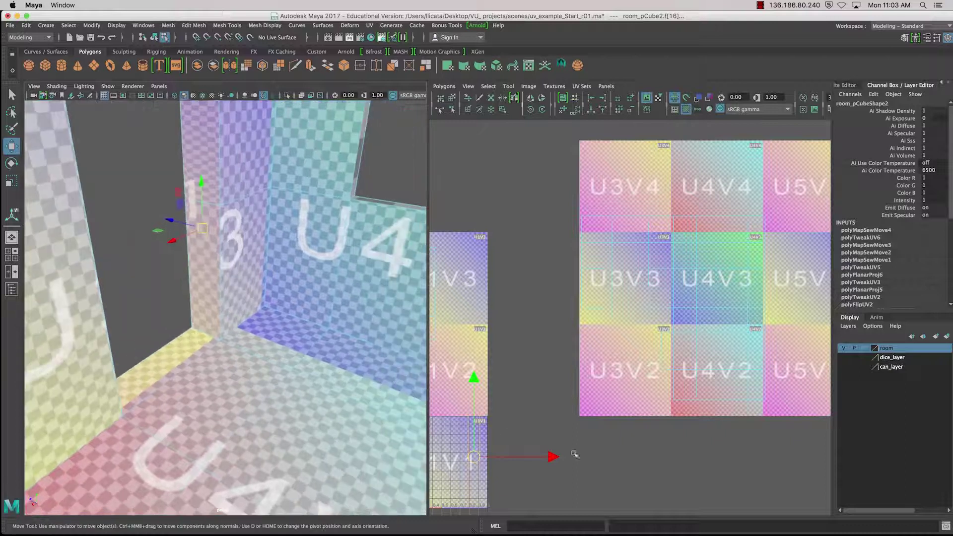
pyautogui.click(687, 109)
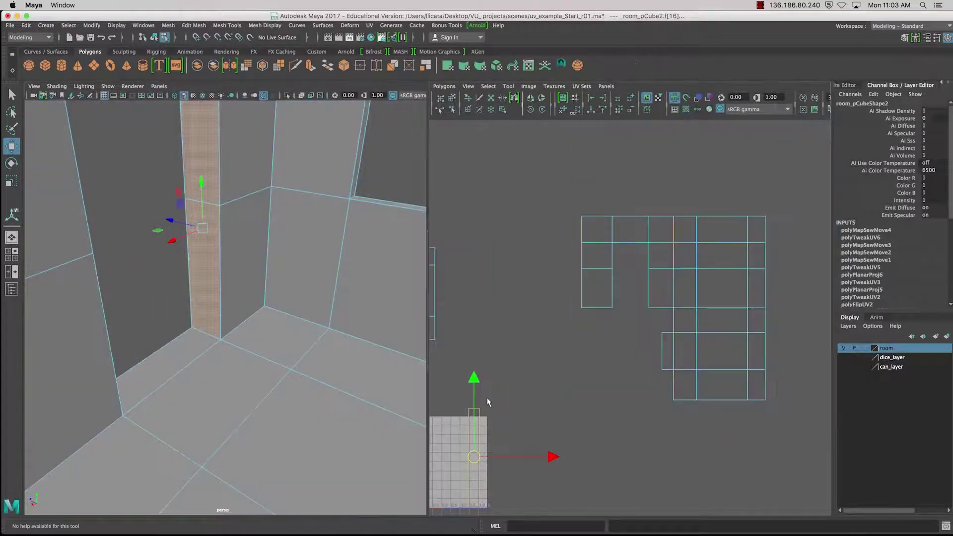
# Move the selected jamb's UV shell into the doorway gap of the merged wall shell
pyautogui.moveTo(474, 456); pyautogui.dragTo(637, 297)
pyautogui.scroll(-4, 636, 299)
pyautogui.scroll(4, 632, 301)
pyautogui.scroll(-1, 630, 302)
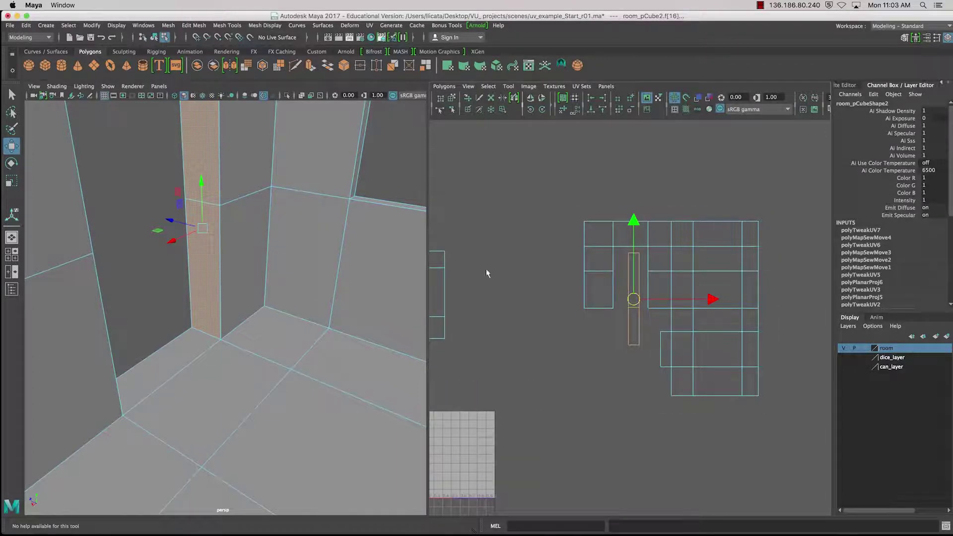
pyautogui.keyDown('alt'); pyautogui.moveTo(436, 242); pyautogui.dragTo(414, 274, button='middle'); pyautogui.keyUp('alt')
pyautogui.scroll(-4, 758, 342)
pyautogui.scroll(9, 758, 341)
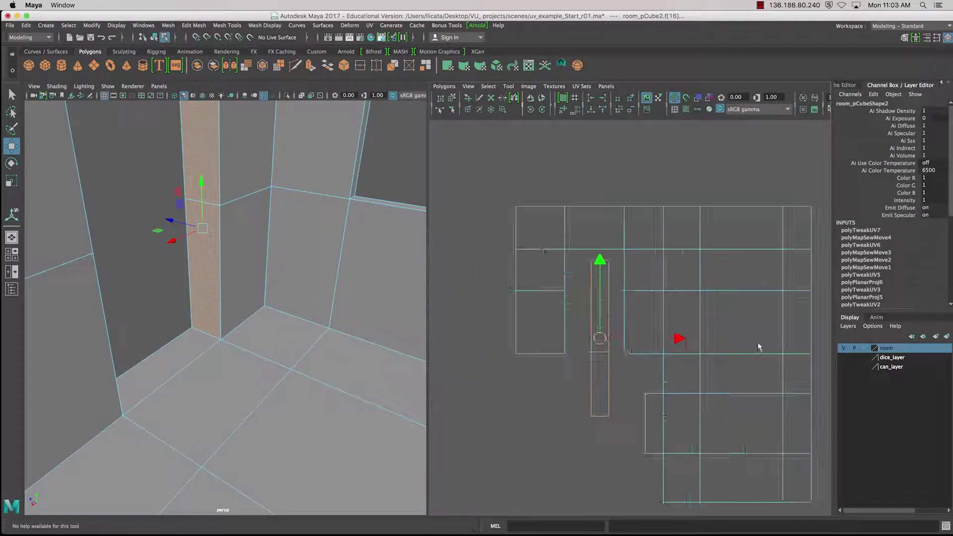
# Shorten the jamb shell by lowering its top UVs and place the whole shell beside the wall edge it adjoins
pyautogui.click(590, 298)
pyautogui.moveTo(589, 244); pyautogui.dragTo(628, 247, button='right')
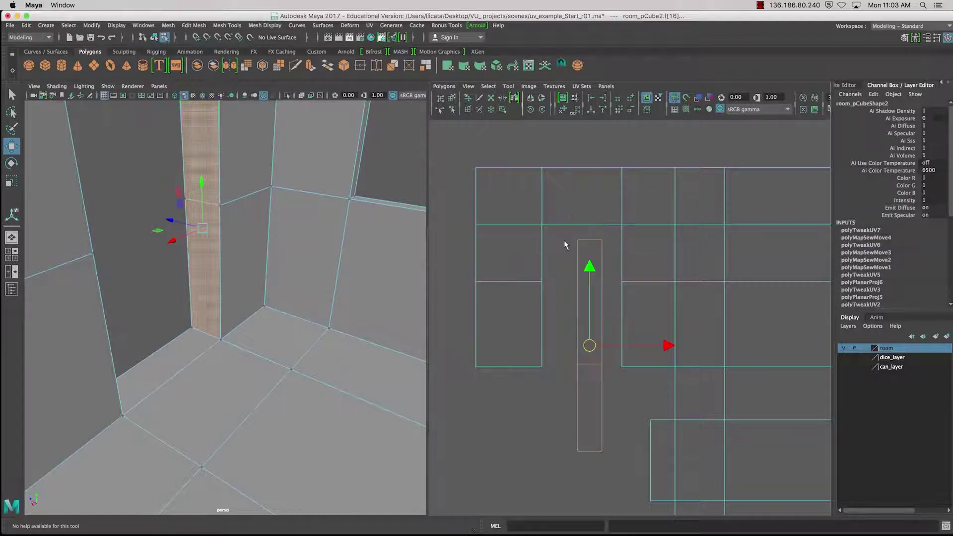
pyautogui.moveTo(568, 233); pyautogui.dragTo(616, 253)
pyautogui.moveTo(592, 163); pyautogui.dragTo(596, 212)
pyautogui.moveTo(553, 276); pyautogui.dragTo(629, 511)
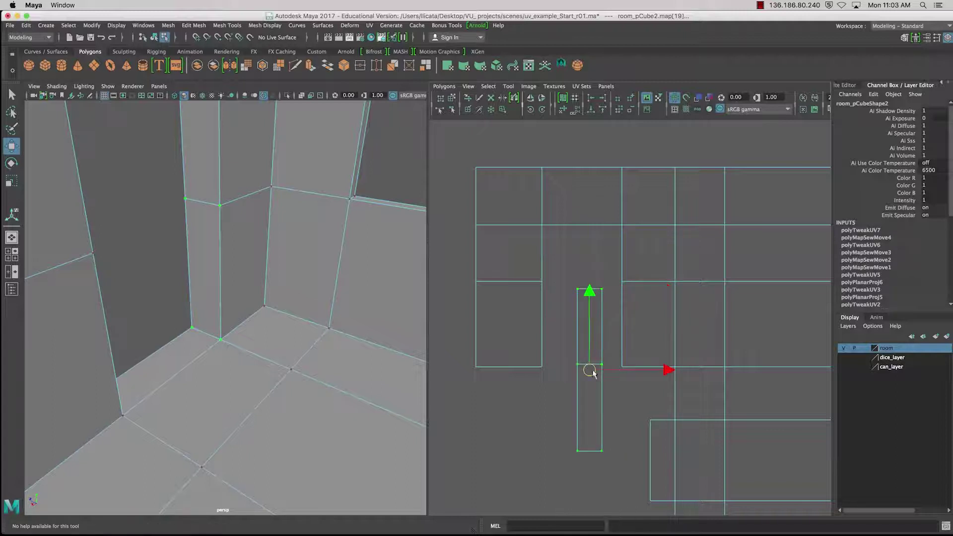
pyautogui.moveTo(589, 374); pyautogui.dragTo(608, 290)
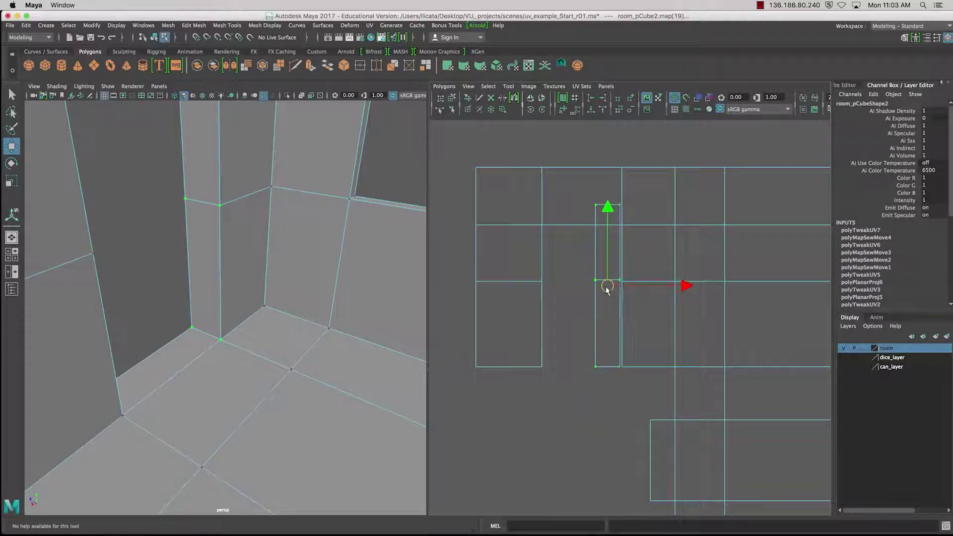
# Shift the jamb shell's top and middle UV rows in V to match the wall shell's neighbouring horizontal edges
pyautogui.moveTo(634, 220); pyautogui.dragTo(633, 218)
pyautogui.moveTo(607, 186); pyautogui.dragTo(614, 193)
pyautogui.moveTo(597, 281); pyautogui.dragTo(637, 312)
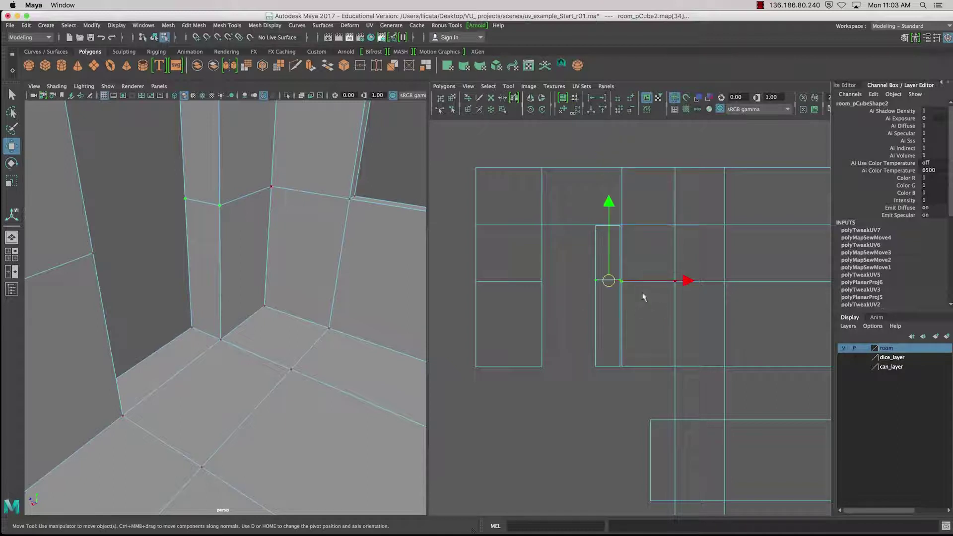
pyautogui.click(604, 228)
pyautogui.moveTo(581, 272); pyautogui.dragTo(624, 293)
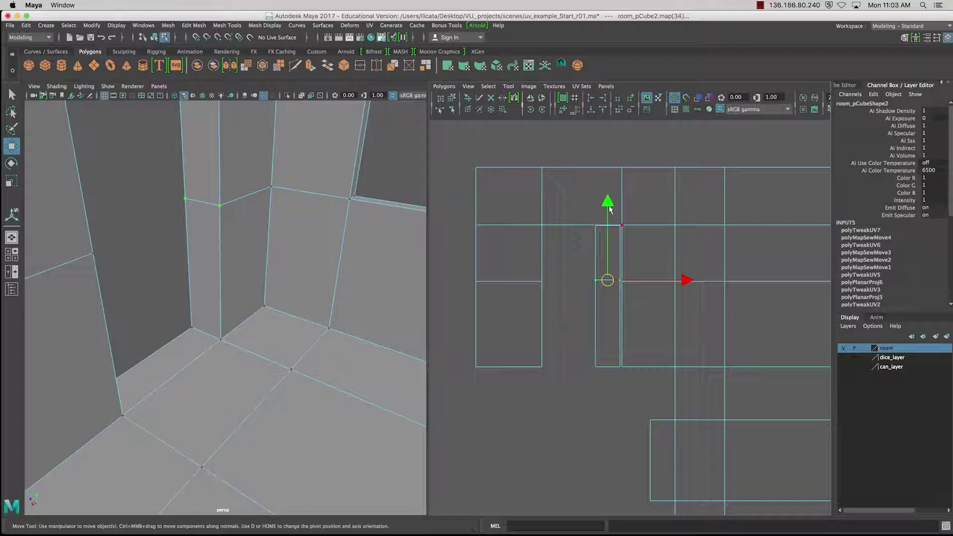
pyautogui.moveTo(610, 203); pyautogui.dragTo(611, 204)
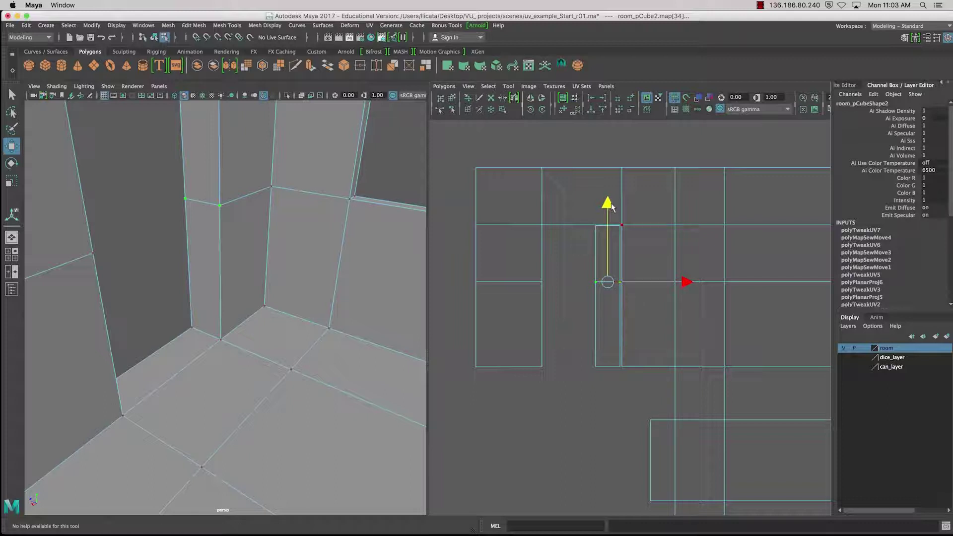
# Select the jamb's upper edge shared with the door wall and attach the jamb shell with Move and Sew UVs
pyautogui.click(577, 347)
pyautogui.scroll(-4, 591, 383)
pyautogui.scroll(10, 604, 389)
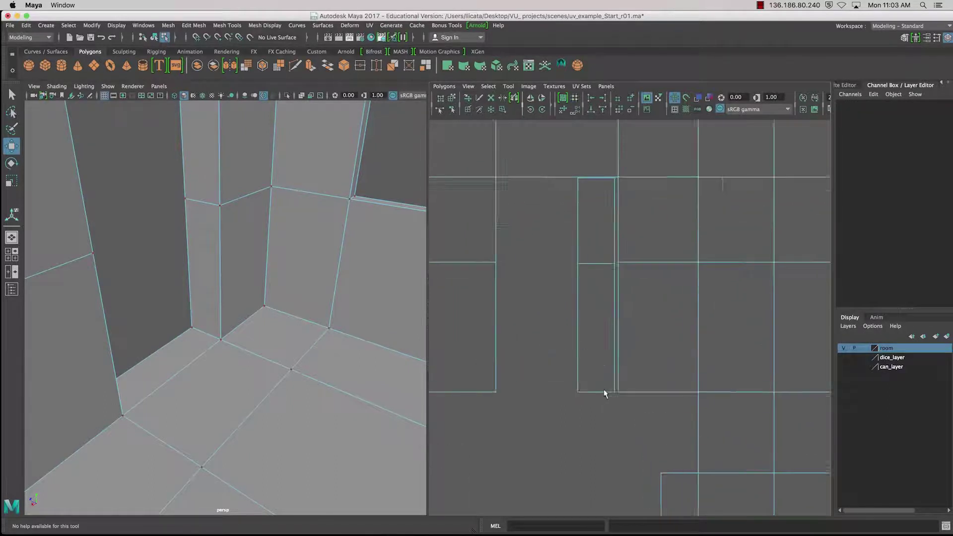
pyautogui.keyDown('alt'); pyautogui.moveTo(600, 176); pyautogui.dragTo(594, 392, button='middle'); pyautogui.keyUp('alt')
pyautogui.scroll(-1, 581, 433)
pyautogui.scroll(8, 583, 434)
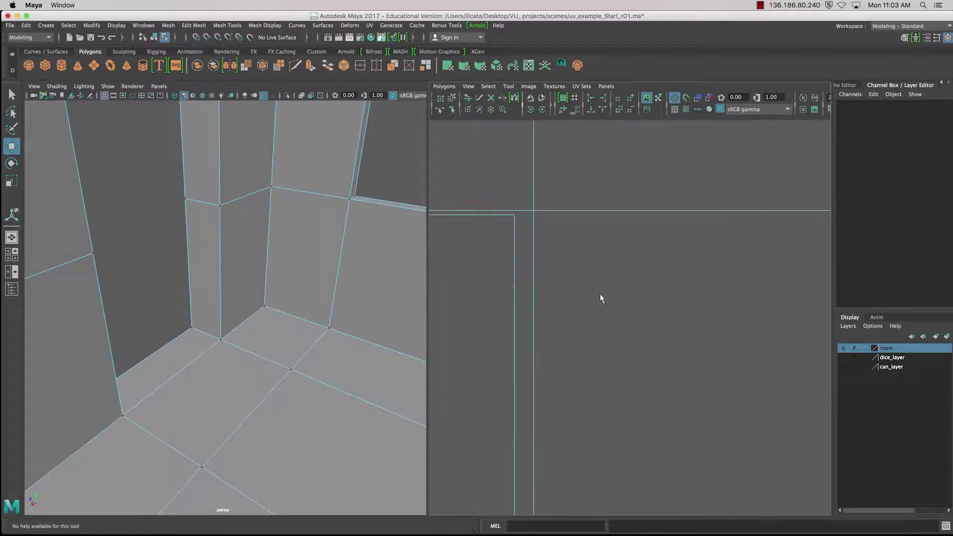
pyautogui.keyDown('alt'); pyautogui.moveTo(576, 300); pyautogui.dragTo(735, 245, button='middle'); pyautogui.keyUp('alt')
pyautogui.moveTo(678, 251); pyautogui.dragTo(679, 225, button='right')
pyautogui.click(681, 226)
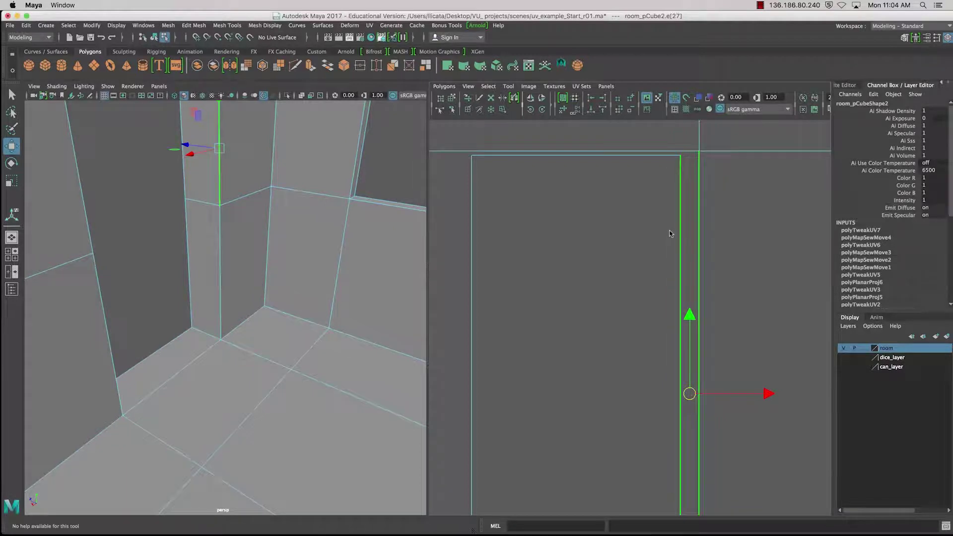
pyautogui.keyDown('shift'); pyautogui.rightClick(683, 252); pyautogui.keyUp('shift')
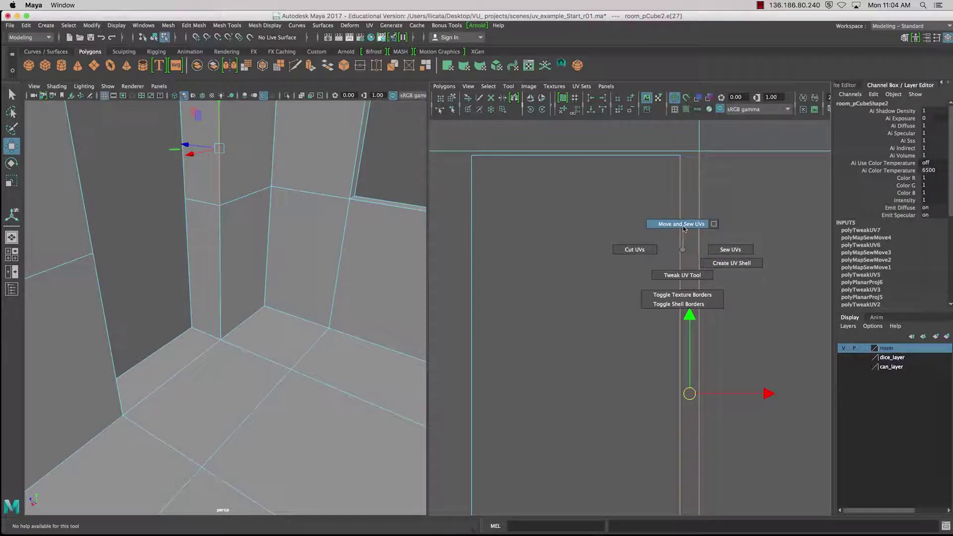
pyautogui.keyDown('shift'); pyautogui.moveTo(683, 228); pyautogui.dragTo(683, 227, button='right'); pyautogui.keyUp('shift')
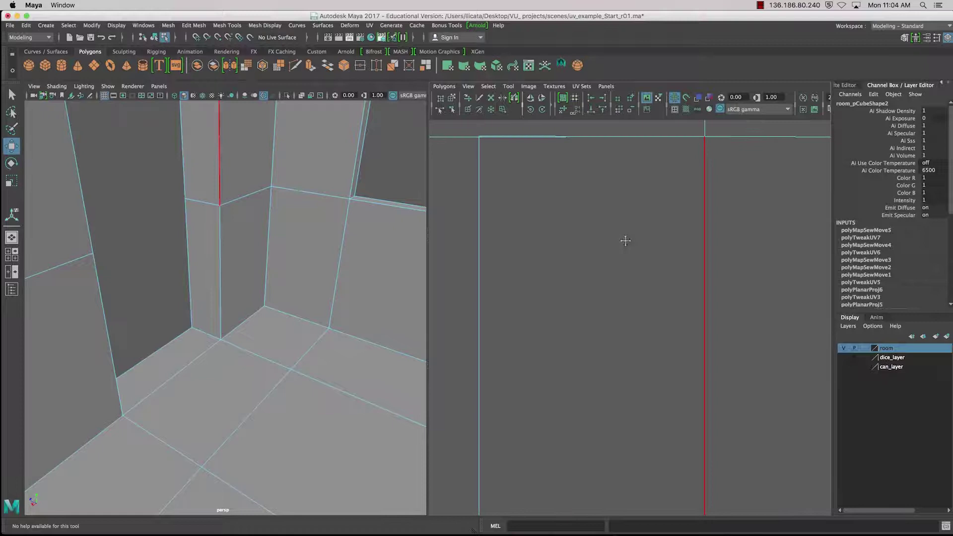
# Nudge the sewn jamb's outer top UV in V until it is level with the adjoining wall edge
pyautogui.keyDown('alt'); pyautogui.moveTo(625, 241); pyautogui.dragTo(725, 355, button='middle'); pyautogui.keyUp('alt')
pyautogui.keyDown('alt'); pyautogui.moveTo(725, 355); pyautogui.dragTo(675, 298, button='right'); pyautogui.keyUp('alt')
pyautogui.moveTo(622, 252); pyautogui.dragTo(660, 252, button='right')
pyautogui.moveTo(542, 224); pyautogui.dragTo(616, 280)
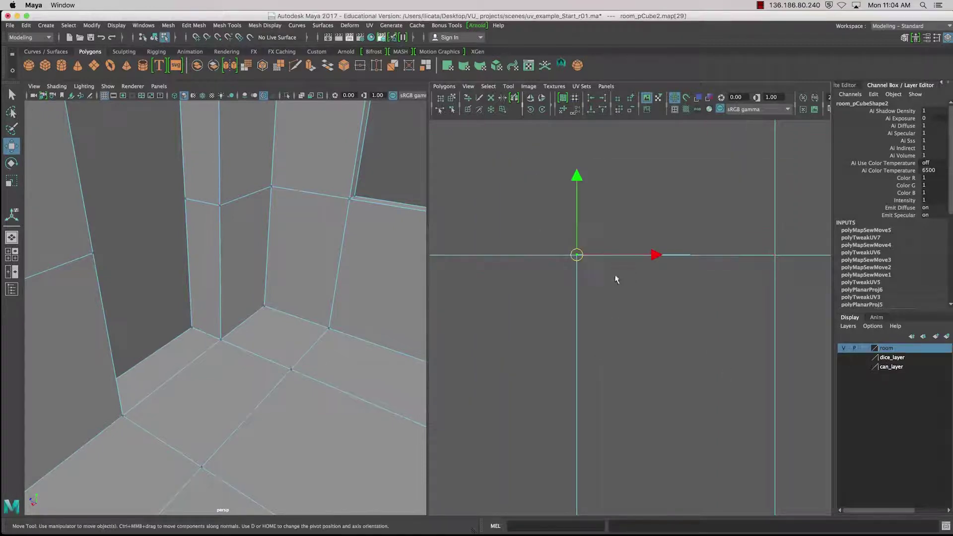
pyautogui.click(578, 175)
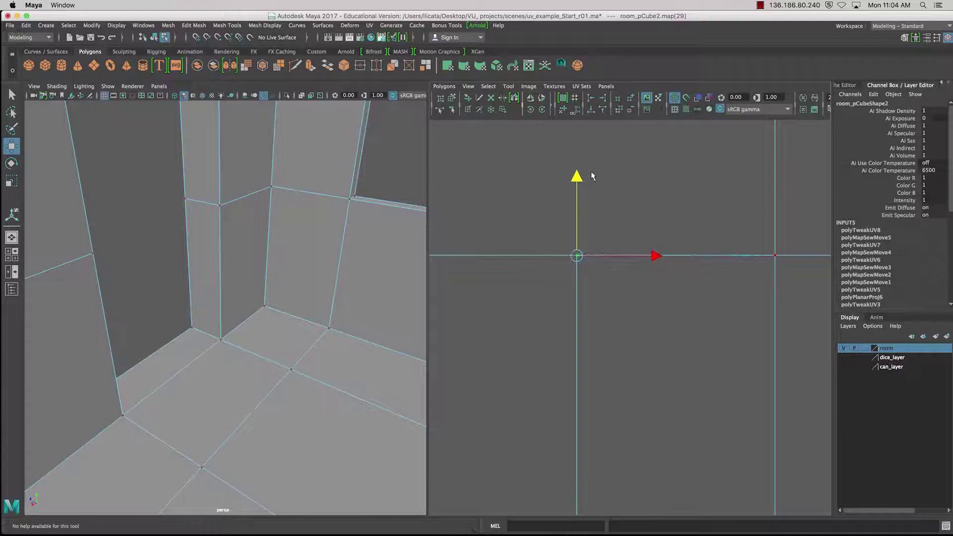
pyautogui.click(716, 297)
# Align the sewn jamb's middle and bottom UV rows in V with the wall's edges, row by row
pyautogui.keyDown('alt'); pyautogui.moveTo(728, 395); pyautogui.dragTo(661, 324, button='middle'); pyautogui.keyUp('alt')
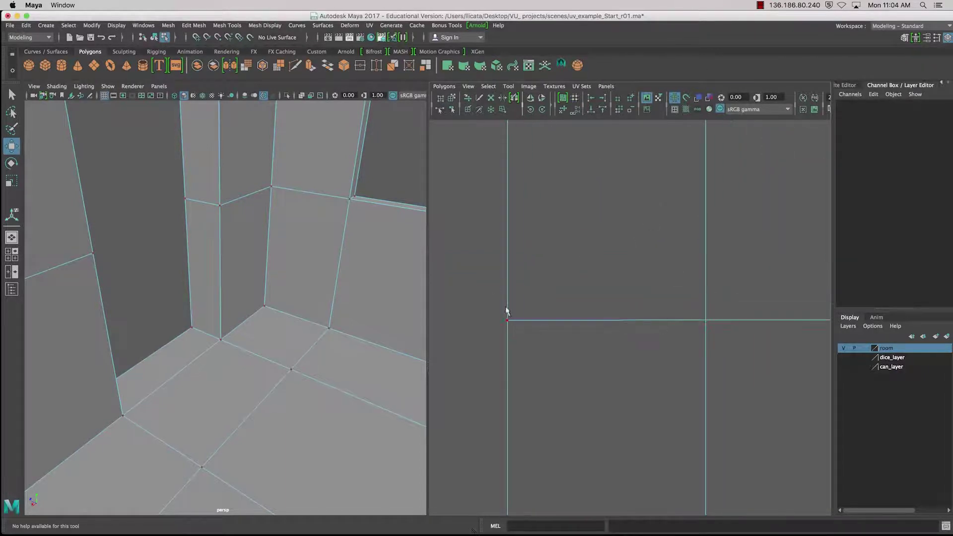
pyautogui.moveTo(488, 279); pyautogui.dragTo(787, 365)
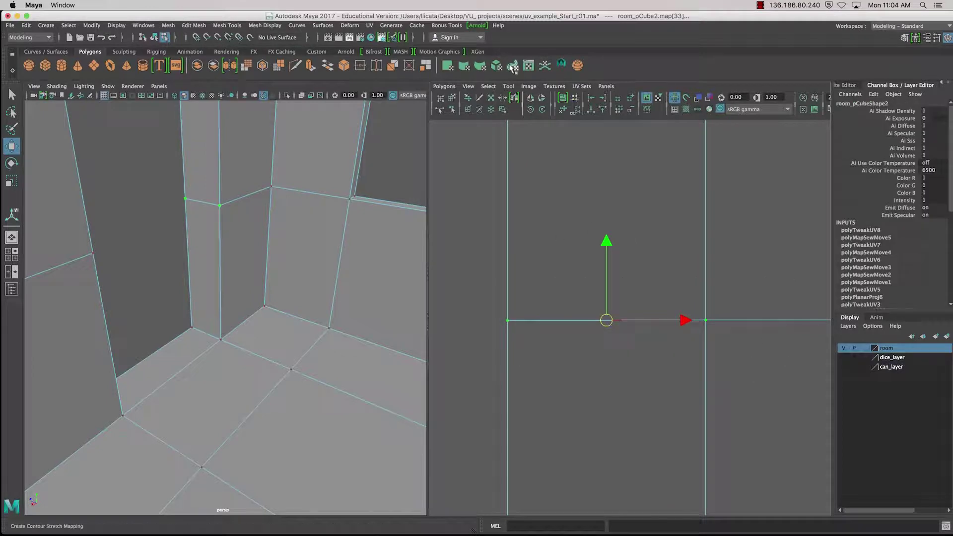
pyautogui.click(604, 108)
pyautogui.click(470, 238)
pyautogui.keyDown('alt'); pyautogui.moveTo(545, 291); pyautogui.dragTo(651, 117, button='middle'); pyautogui.keyUp('alt')
pyautogui.keyDown('alt'); pyautogui.moveTo(718, 393); pyautogui.dragTo(633, 241, button='middle'); pyautogui.keyUp('alt')
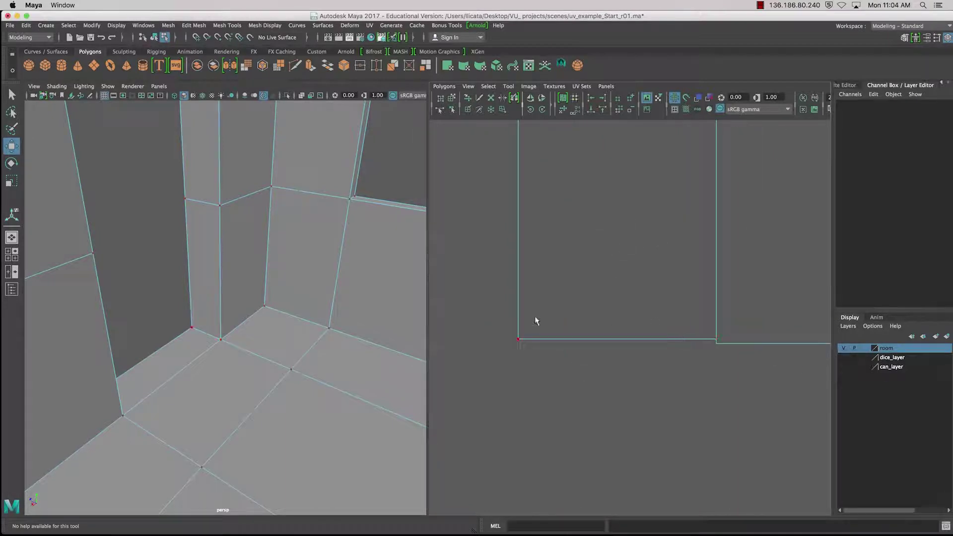
pyautogui.moveTo(496, 316); pyautogui.dragTo(728, 376)
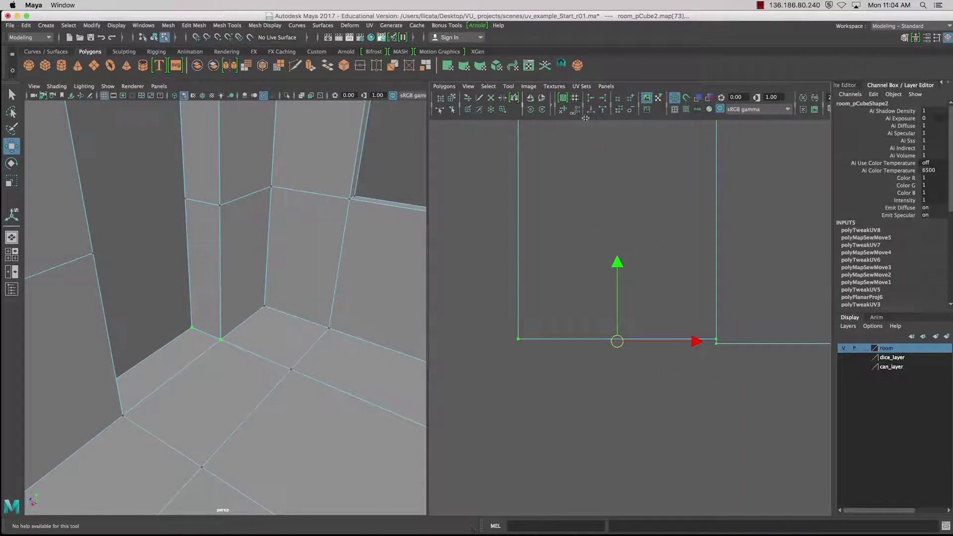
pyautogui.click(592, 111)
pyautogui.click(712, 387)
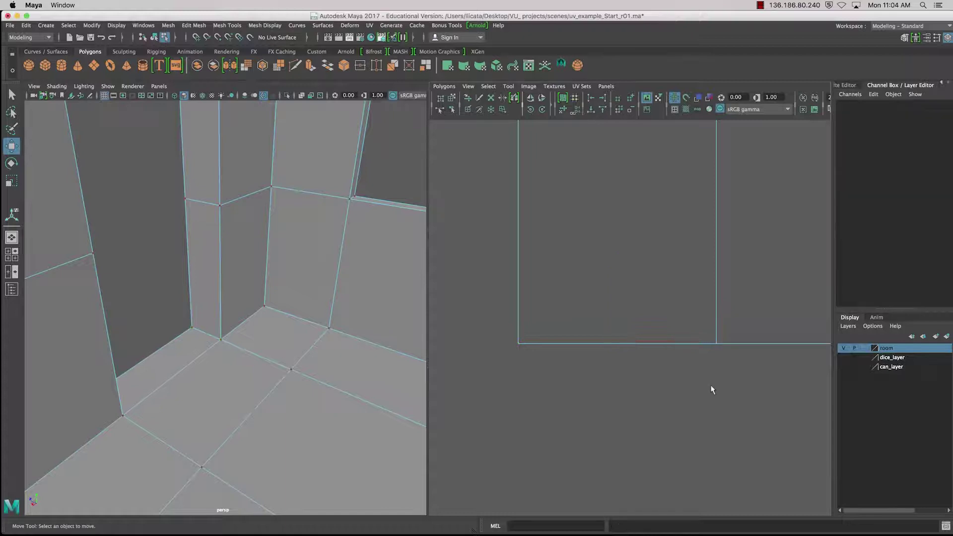
# Select the upper and lower faces of the opposite door jamb in the 3D view
pyautogui.scroll(-10, 647, 393)
pyautogui.keyDown('alt'); pyautogui.moveTo(576, 233); pyautogui.dragTo(642, 449, button='middle'); pyautogui.keyUp('alt')
pyautogui.keyDown('alt'); pyautogui.moveTo(283, 288); pyautogui.dragTo(252, 293); pyautogui.keyUp('alt')
pyautogui.moveTo(251, 257); pyautogui.dragTo(256, 284, button='right')
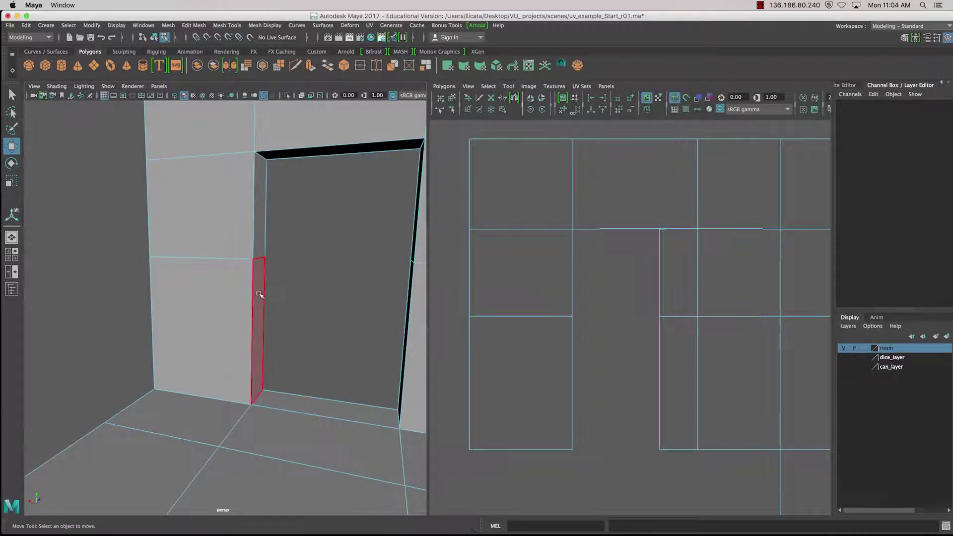
pyautogui.click(258, 298)
pyautogui.click(257, 215)
pyautogui.scroll(4, 524, 368)
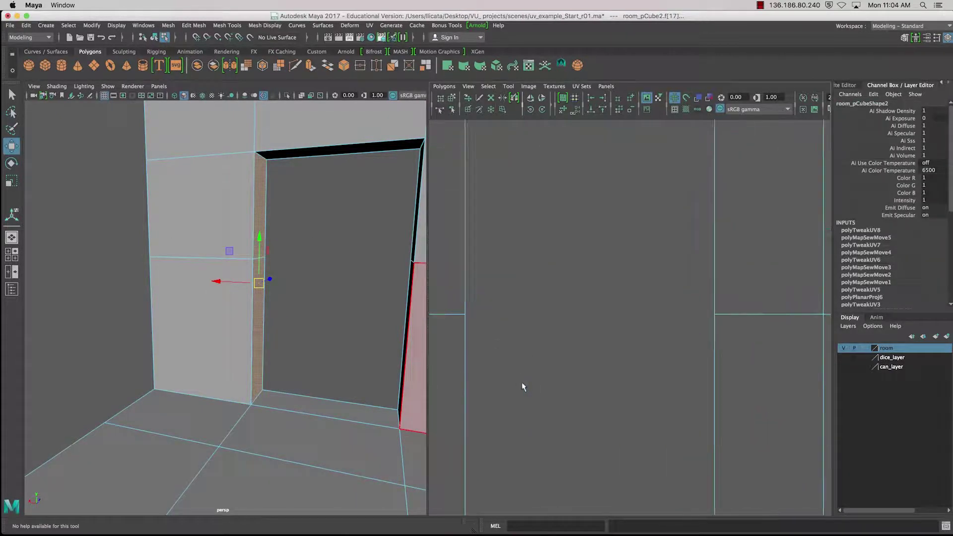
# Locate and frame the opposite jamb's UVs in the UV Editor
pyautogui.scroll(-5, 522, 383)
pyautogui.keyDown('alt'); pyautogui.moveTo(522, 382); pyautogui.dragTo(642, 110, button='middle'); pyautogui.keyUp('alt')
pyautogui.keyDown('alt'); pyautogui.moveTo(672, 268); pyautogui.dragTo(615, 306, button='middle'); pyautogui.keyUp('alt')
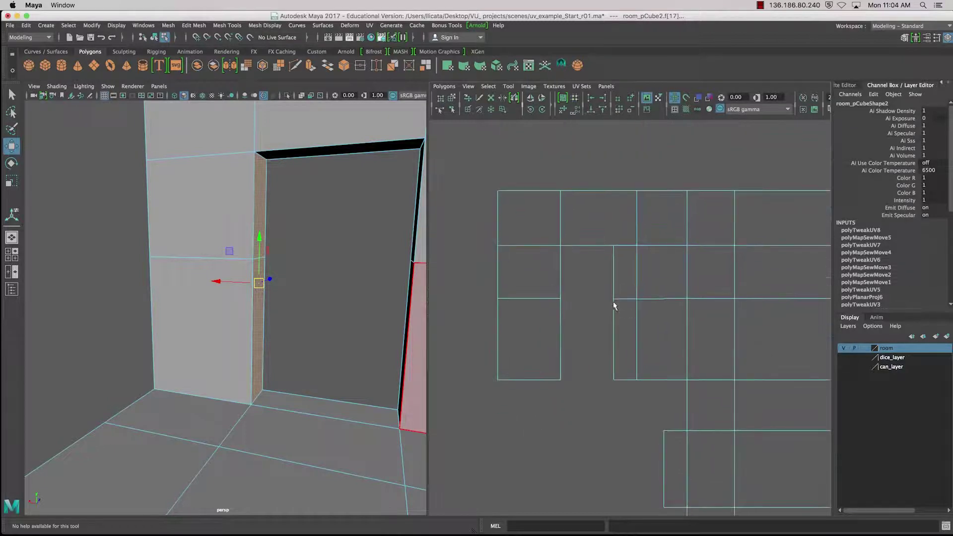
pyautogui.keyDown('alt'); pyautogui.moveTo(529, 310); pyautogui.dragTo(563, 307, button='middle'); pyautogui.keyUp('alt')
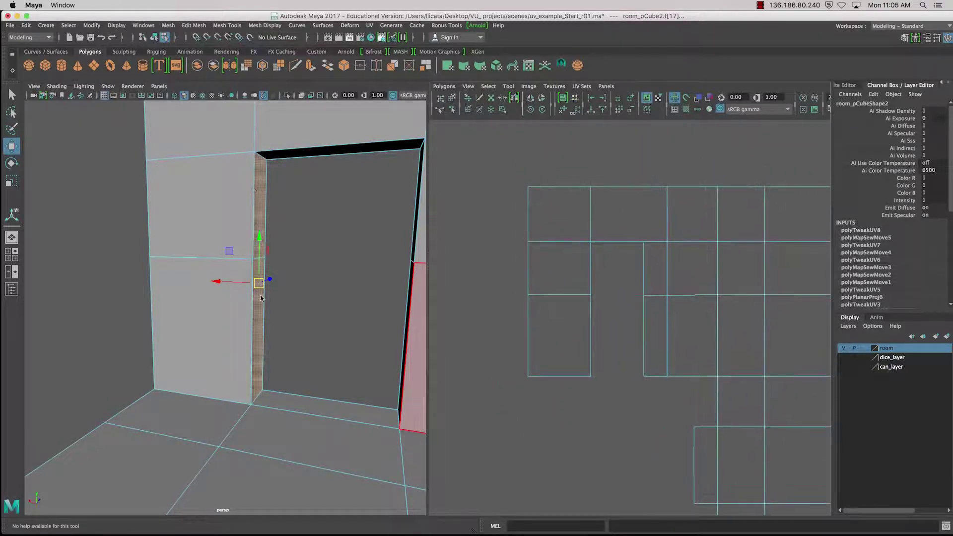
pyautogui.keyDown('alt'); pyautogui.moveTo(530, 359); pyautogui.dragTo(594, 212, button='middle'); pyautogui.keyUp('alt')
pyautogui.press('f')
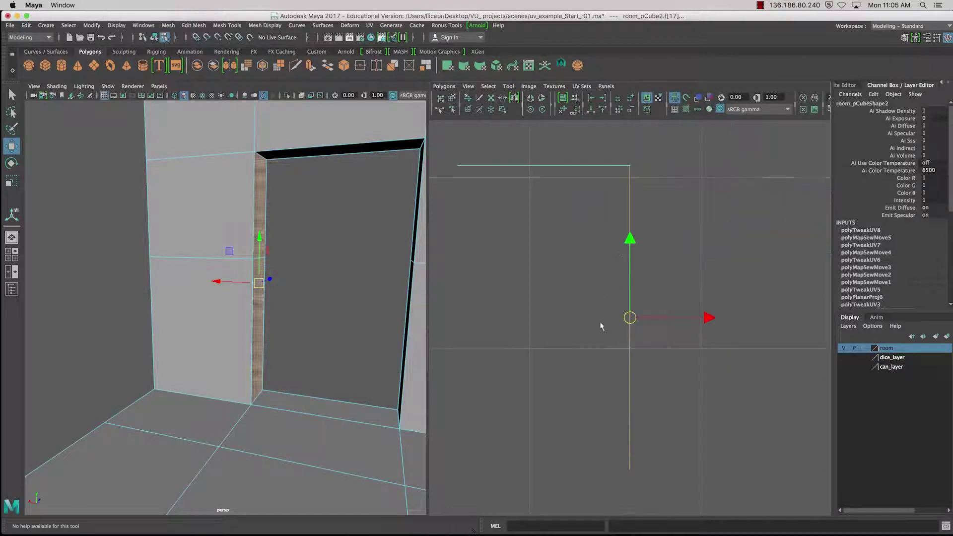
pyautogui.keyDown('alt'); pyautogui.moveTo(749, 286); pyautogui.dragTo(721, 304, button='middle'); pyautogui.keyUp('alt')
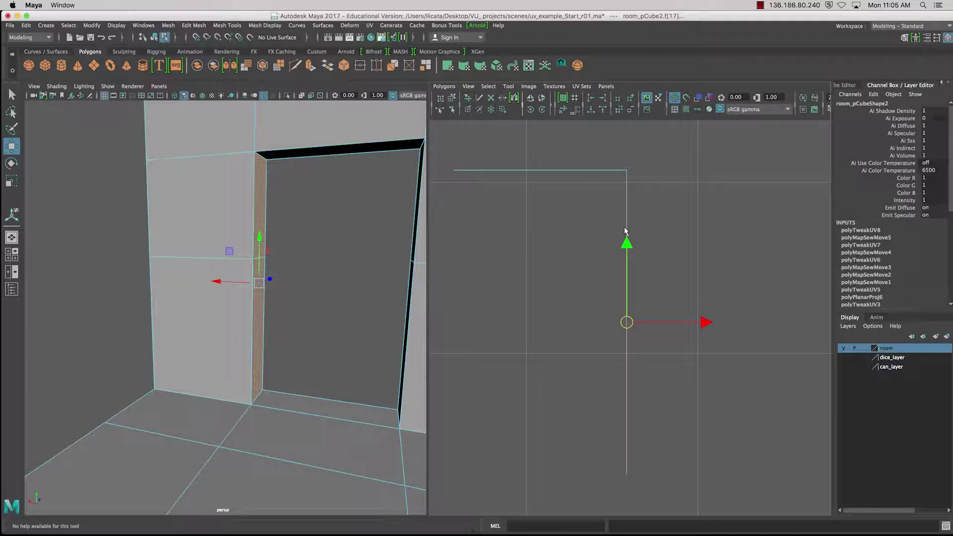
# Apply a Planar Map to the opposite jamb's two faces and frame the projected UVs
pyautogui.keyDown('shift'); pyautogui.rightClick(624, 198); pyautogui.keyUp('shift')
pyautogui.keyDown('shift'); pyautogui.moveTo(624, 199); pyautogui.dragTo(631, 175, button='right'); pyautogui.keyUp('shift')
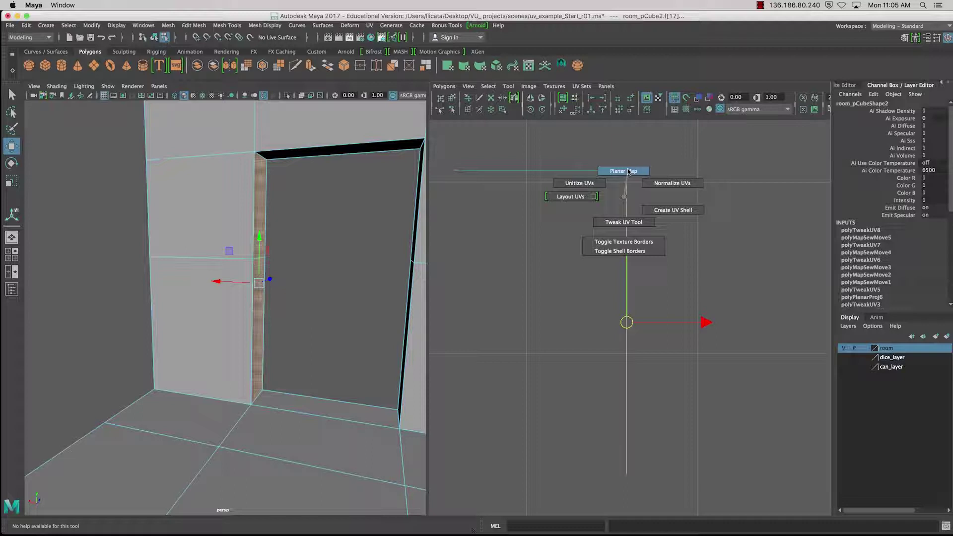
pyautogui.keyDown('shift'); pyautogui.moveTo(628, 172); pyautogui.dragTo(629, 169, button='right'); pyautogui.keyUp('shift')
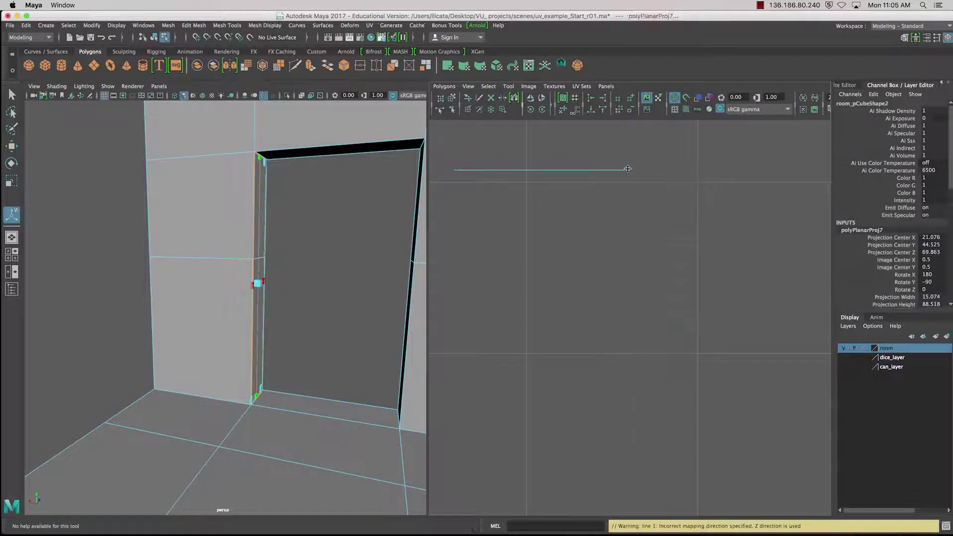
pyautogui.keyDown('alt'); pyautogui.moveTo(630, 264); pyautogui.dragTo(620, 204, button='right'); pyautogui.keyUp('alt')
pyautogui.keyDown('alt'); pyautogui.moveTo(620, 204); pyautogui.dragTo(666, 460, button='middle'); pyautogui.keyUp('alt')
pyautogui.keyDown('alt'); pyautogui.moveTo(666, 460); pyautogui.dragTo(630, 418, button='right'); pyautogui.keyUp('alt')
pyautogui.scroll(-6, 641, 415)
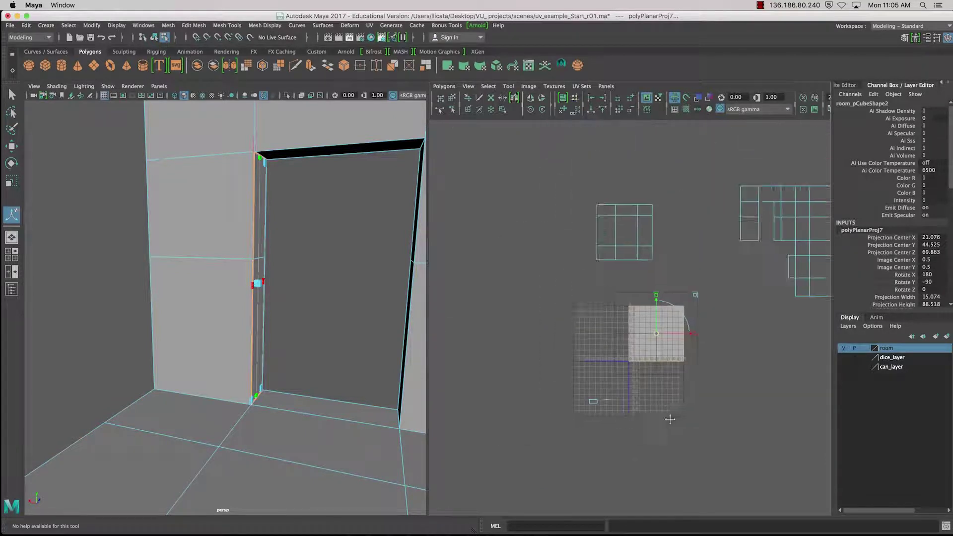
pyautogui.press('f')
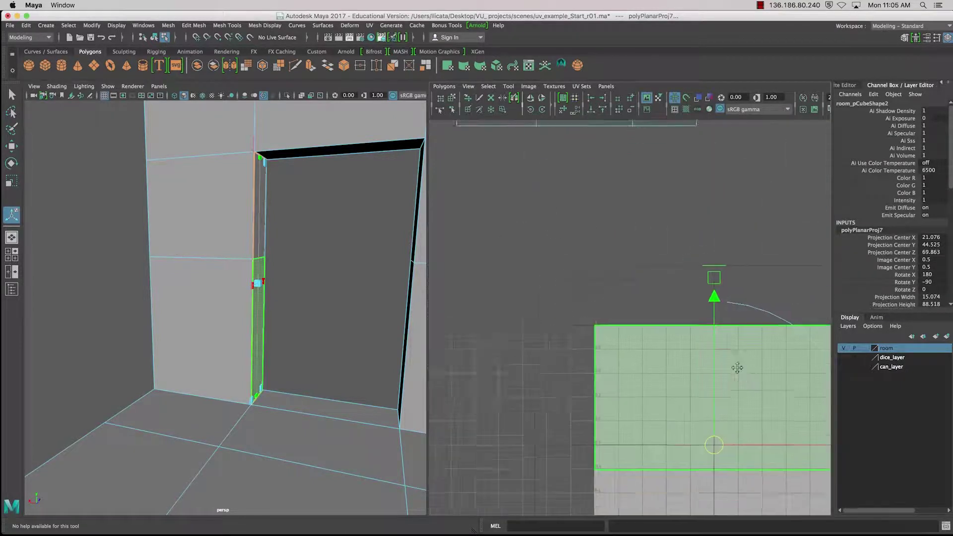
# Narrow the opposite jamb's planar projection and move it out of the 0–1 UV square towards the wall shell
pyautogui.moveTo(800, 339); pyautogui.dragTo(644, 342)
pyautogui.keyDown('alt'); pyautogui.moveTo(695, 327); pyautogui.dragTo(650, 362, button='middle'); pyautogui.keyUp('alt')
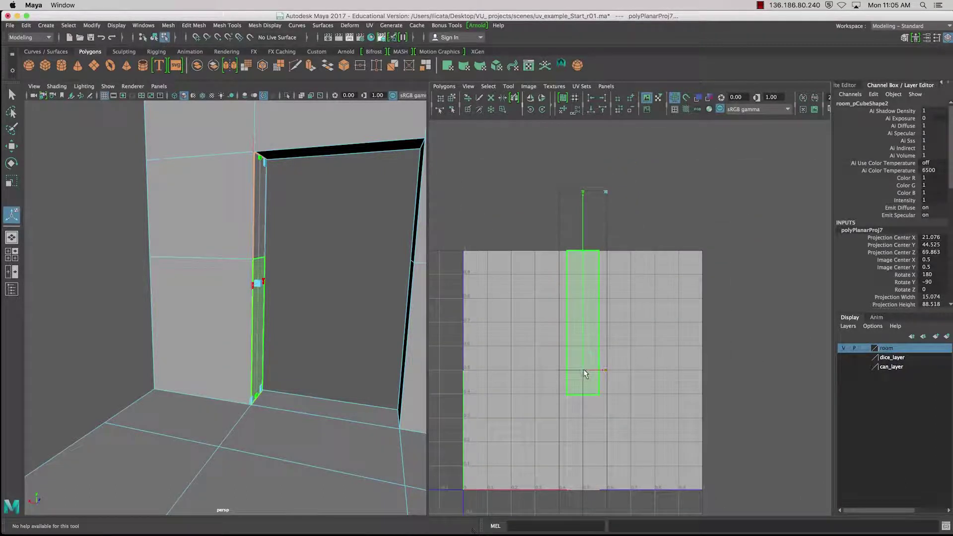
pyautogui.moveTo(585, 374); pyautogui.dragTo(807, 249)
pyautogui.press('f')
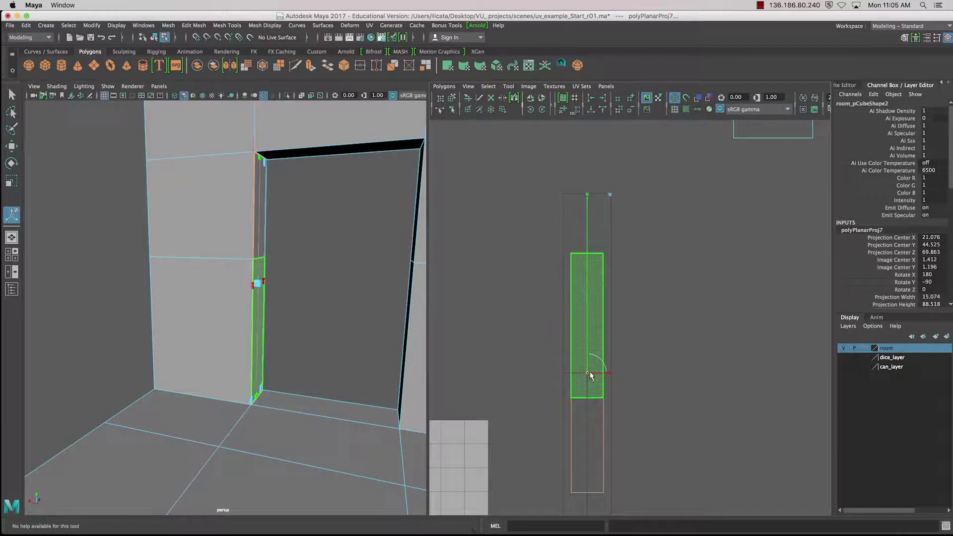
pyautogui.moveTo(588, 377); pyautogui.dragTo(745, 217)
pyautogui.press('f')
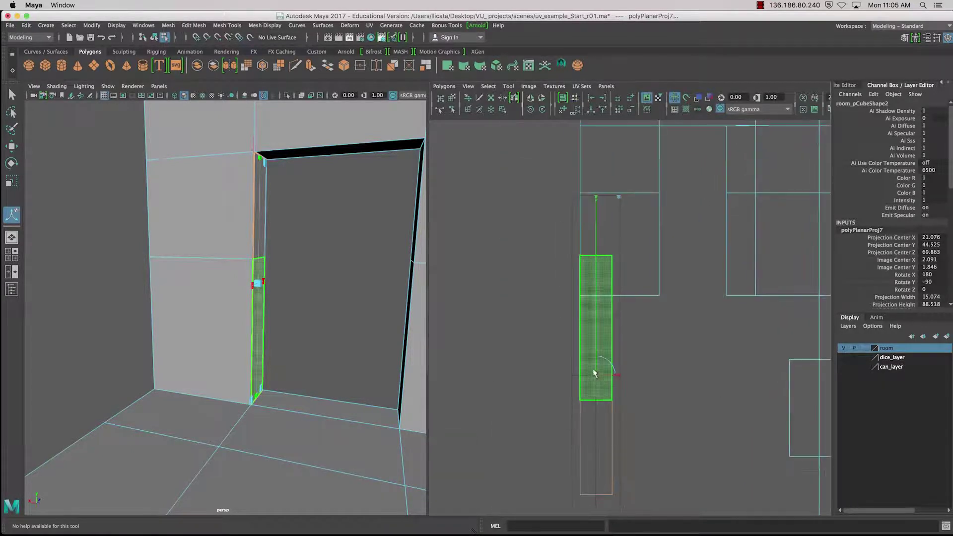
# Place the jamb projection in the wall shell's door gap and scale its height to match the wall beside the door
pyautogui.moveTo(596, 376); pyautogui.dragTo(692, 213)
pyautogui.press('f')
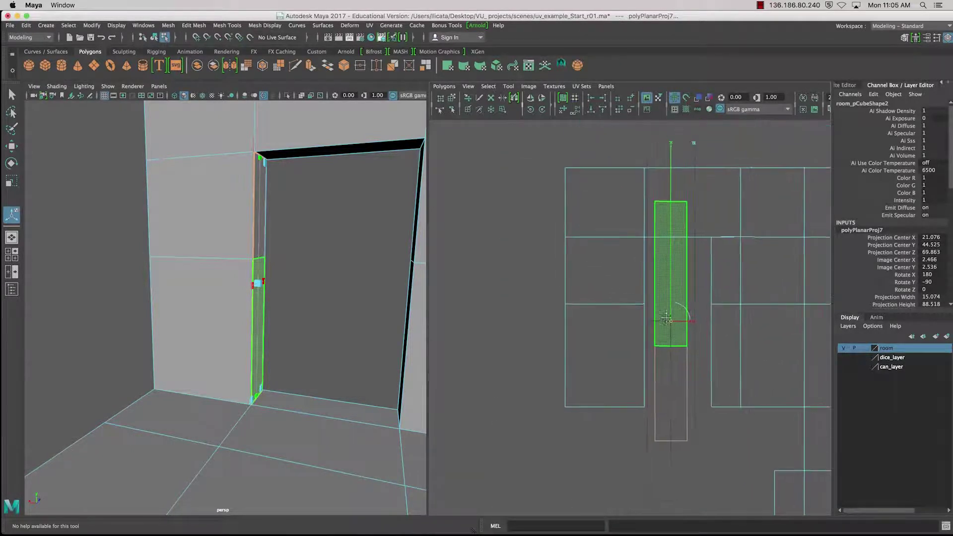
pyautogui.click(671, 197)
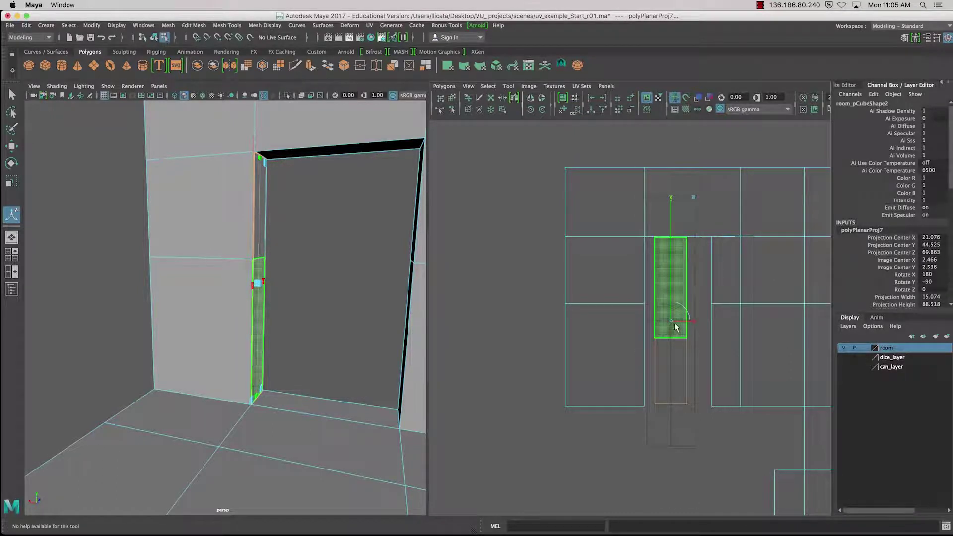
pyautogui.moveTo(676, 328); pyautogui.dragTo(673, 330)
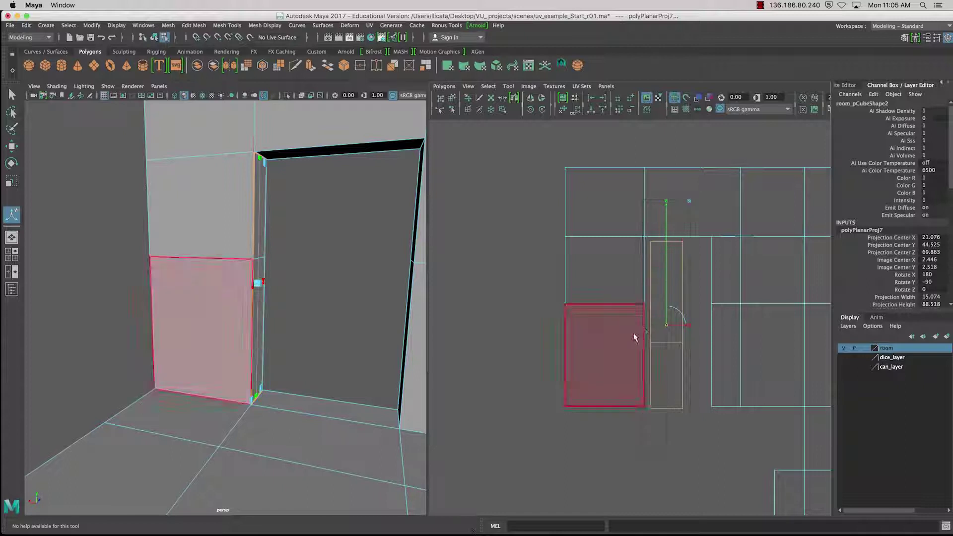
# Select the jamb's two faces in the UV Editor and shade the shells to show their UV orientation
pyautogui.moveTo(652, 295); pyautogui.dragTo(651, 320, button='right')
pyautogui.click(661, 283)
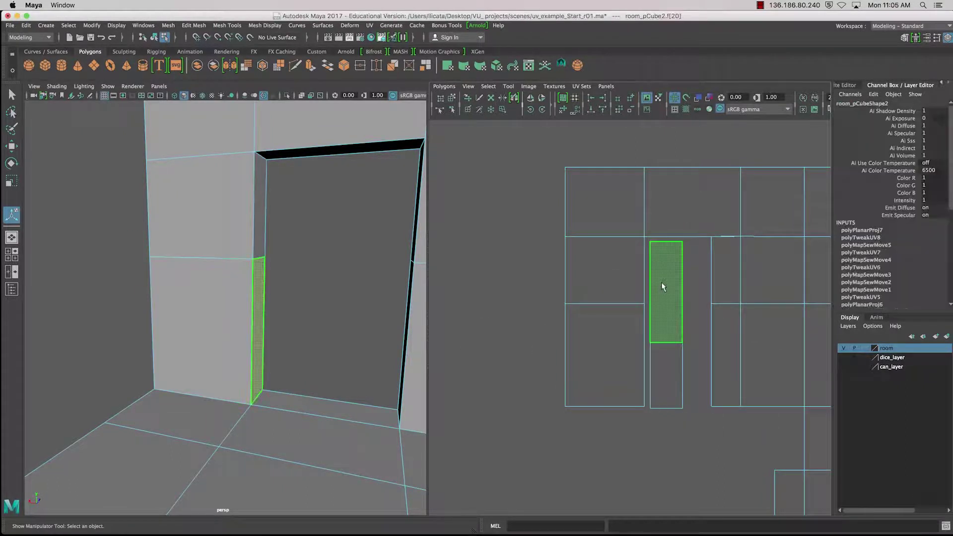
pyautogui.keyDown('shift'); pyautogui.click(668, 348); pyautogui.keyUp('shift')
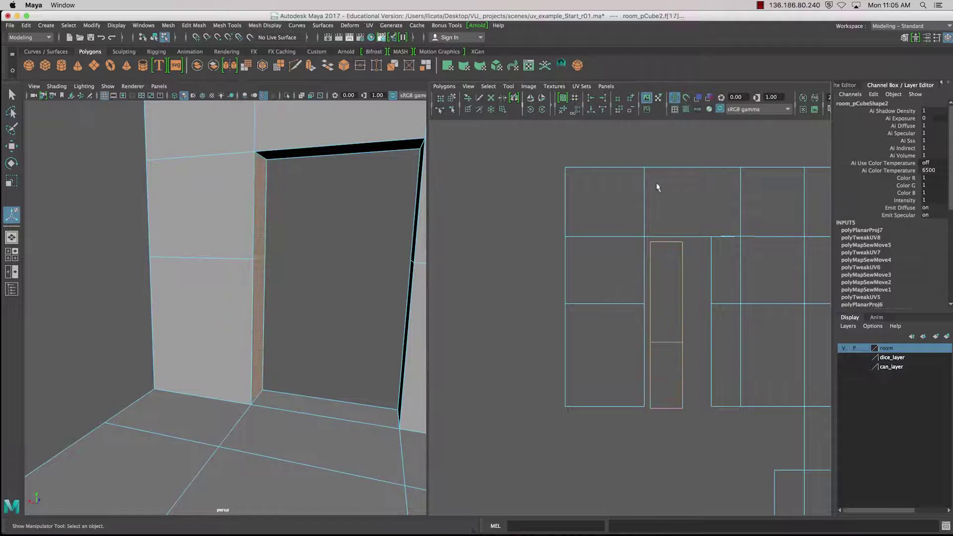
pyautogui.click(698, 96)
pyautogui.keyDown('alt'); pyautogui.moveTo(695, 279); pyautogui.dragTo(610, 270, button='middle'); pyautogui.keyUp('alt')
pyautogui.click(698, 97)
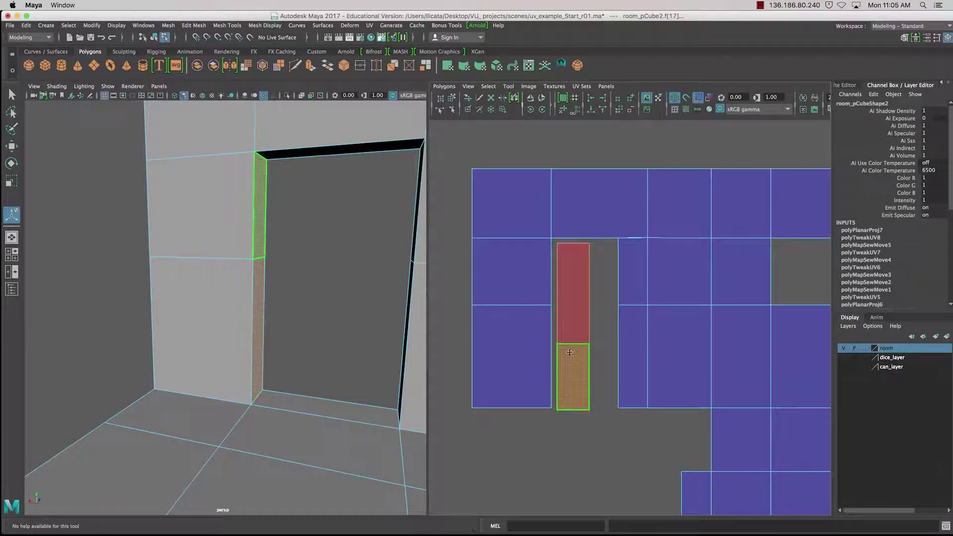
# Flip the selected jamb UVs in U and rotate them 180° clockwise in 45° increments
pyautogui.moveTo(569, 351); pyautogui.dragTo(552, 334, button='right')
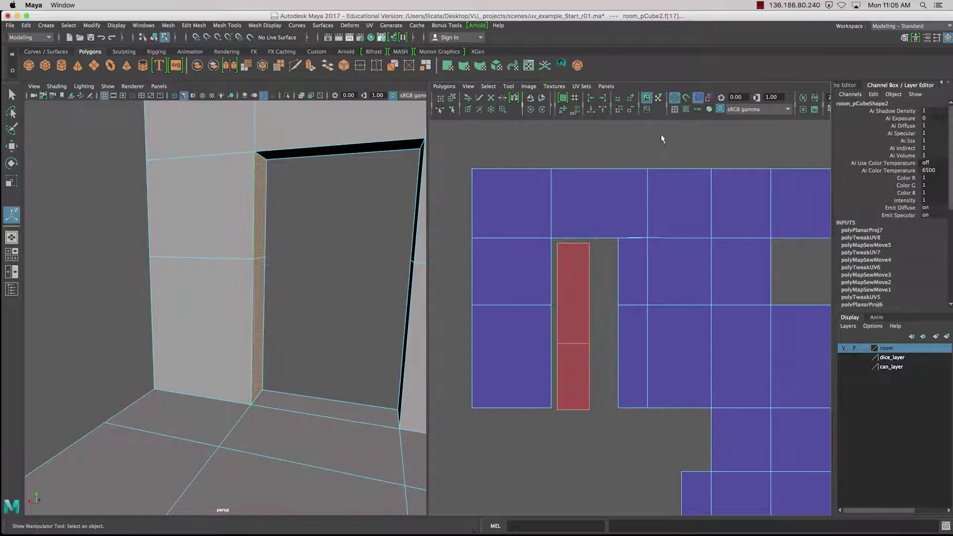
pyautogui.click(530, 99)
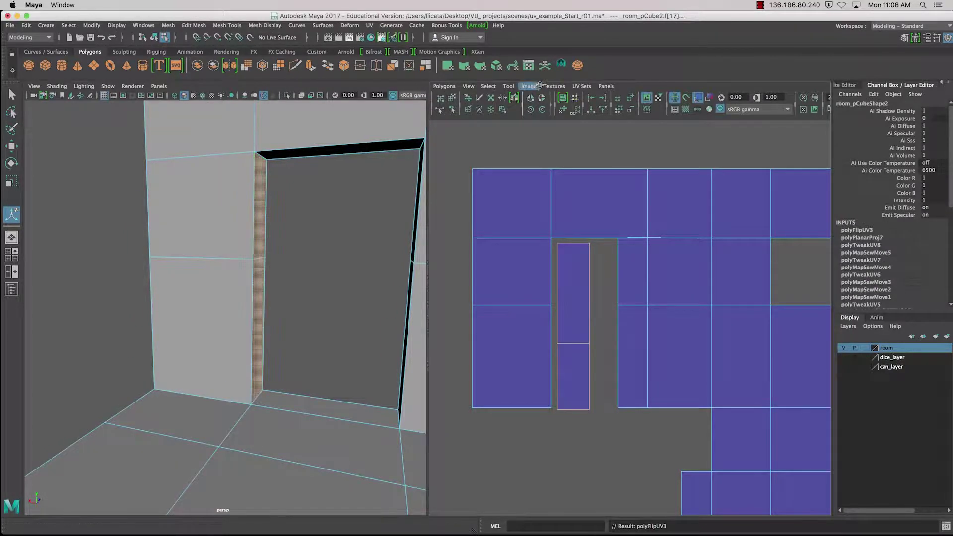
pyautogui.click(543, 110)
pyautogui.click(543, 110)
pyautogui.click(543, 110)
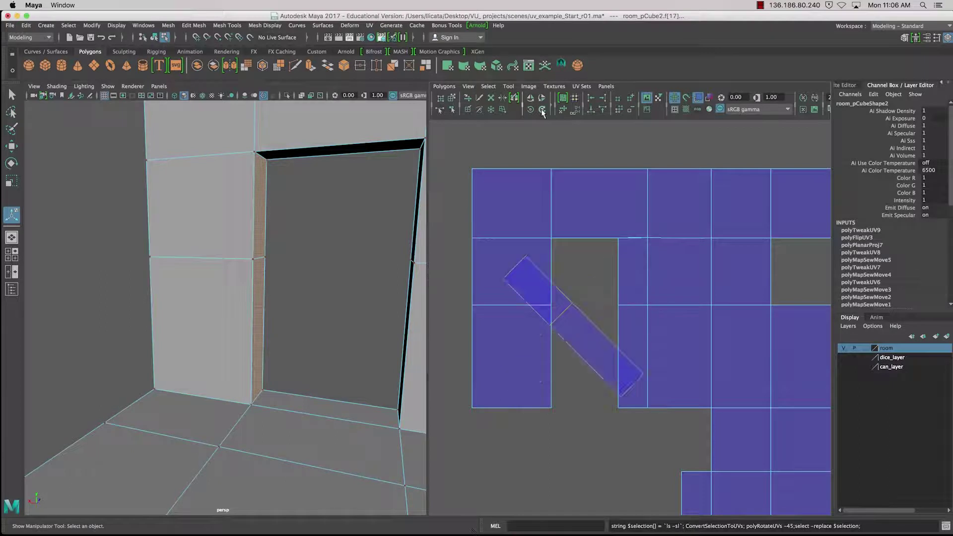
pyautogui.click(543, 110)
pyautogui.scroll(5, 558, 315)
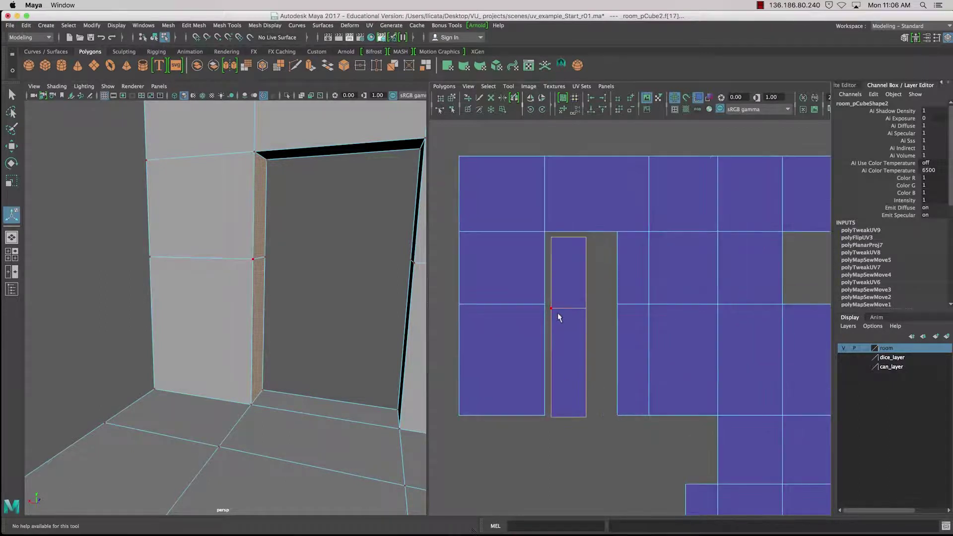
# Select the jamb's UV shell and snap its upper corner onto the wall shell's matching door corner
pyautogui.rightClick(602, 270)
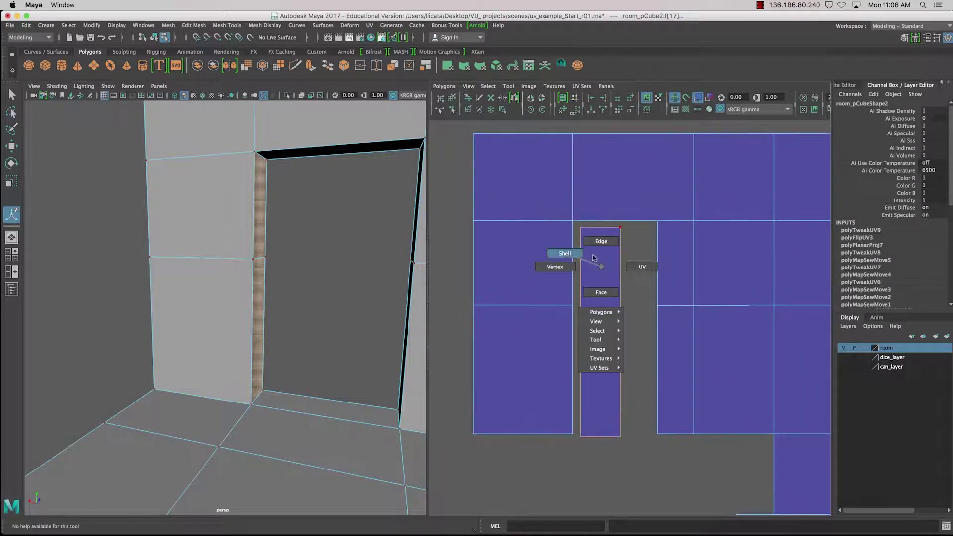
pyautogui.click(644, 268)
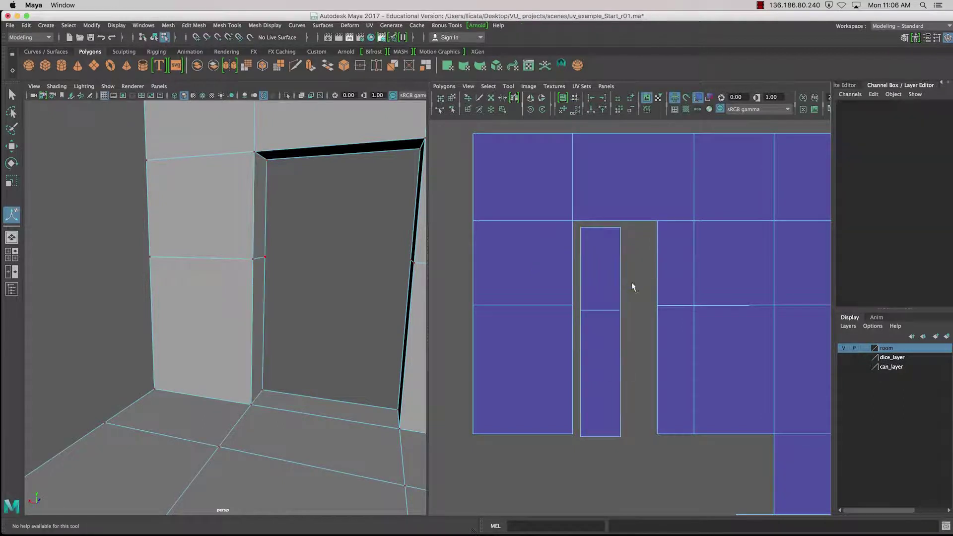
pyautogui.rightClick(595, 292)
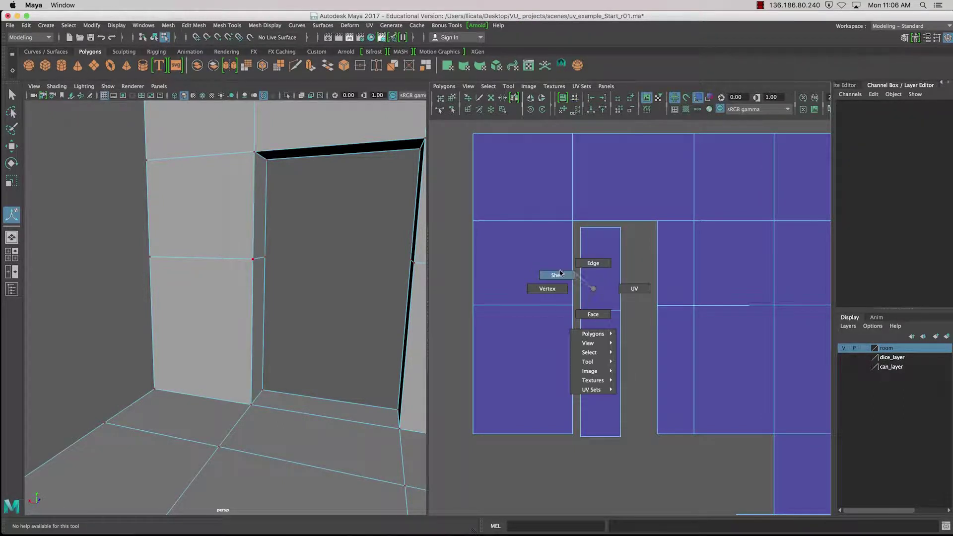
pyautogui.click(599, 303)
pyautogui.click(606, 312)
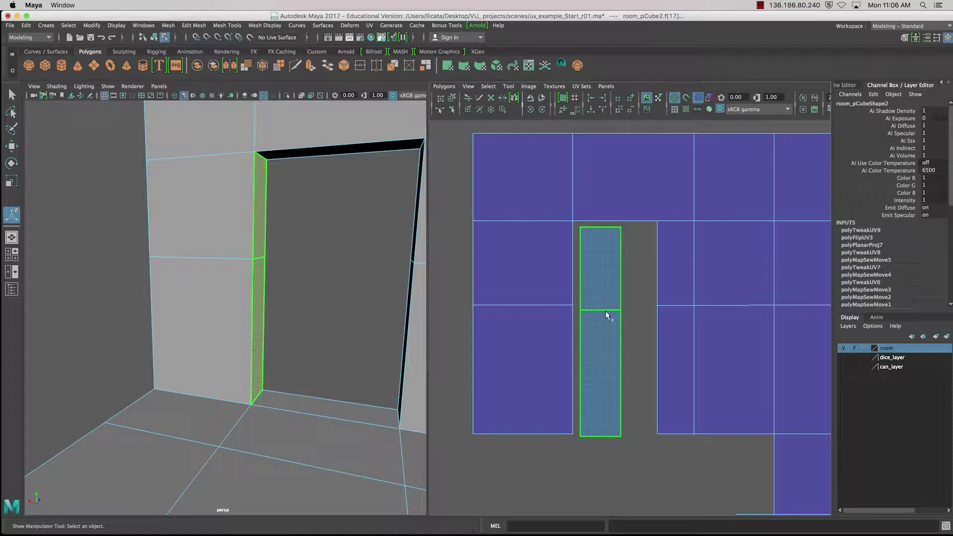
pyautogui.press('w')
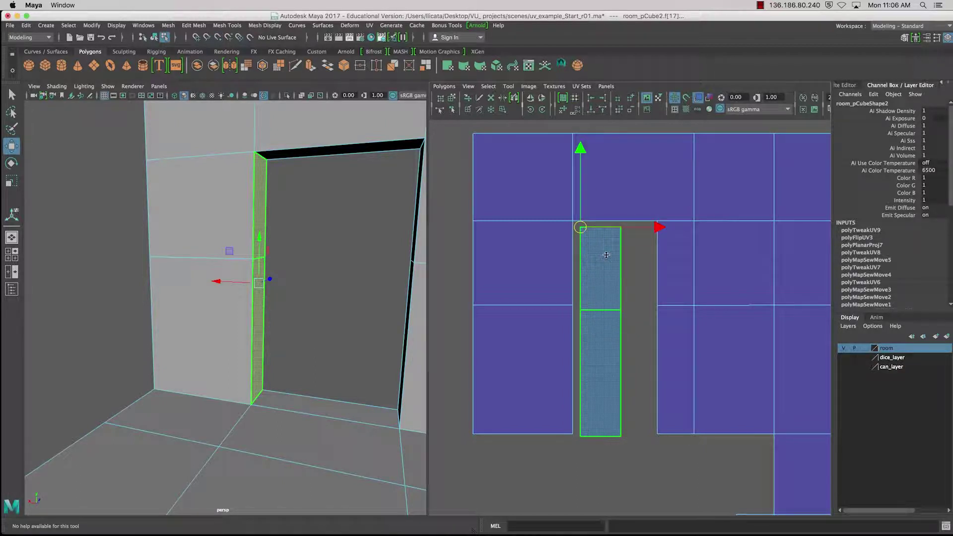
pyautogui.moveTo(584, 231); pyautogui.dragTo(573, 220)
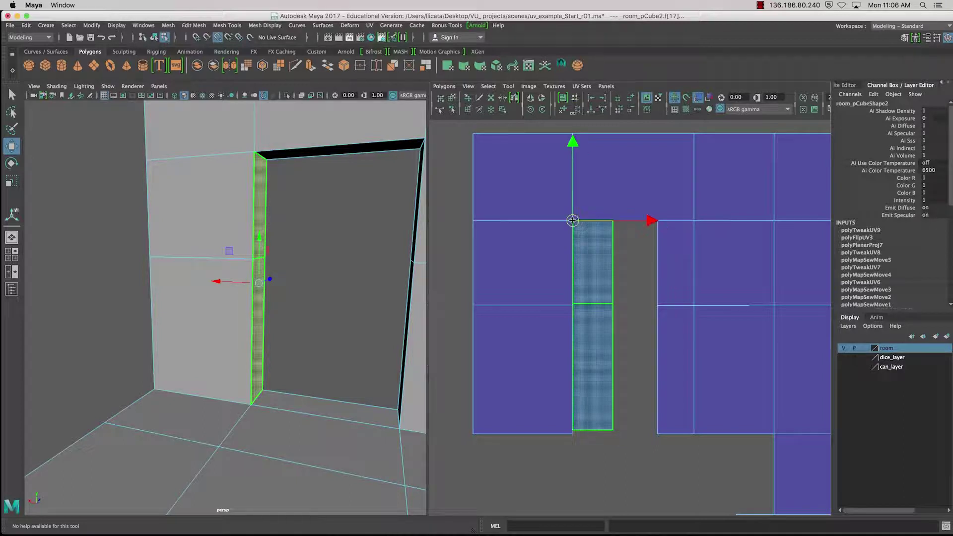
# Align the jamb's middle and bottom UV rows in V with the adjoining wall's edges, row by row
pyautogui.scroll(3, 602, 336)
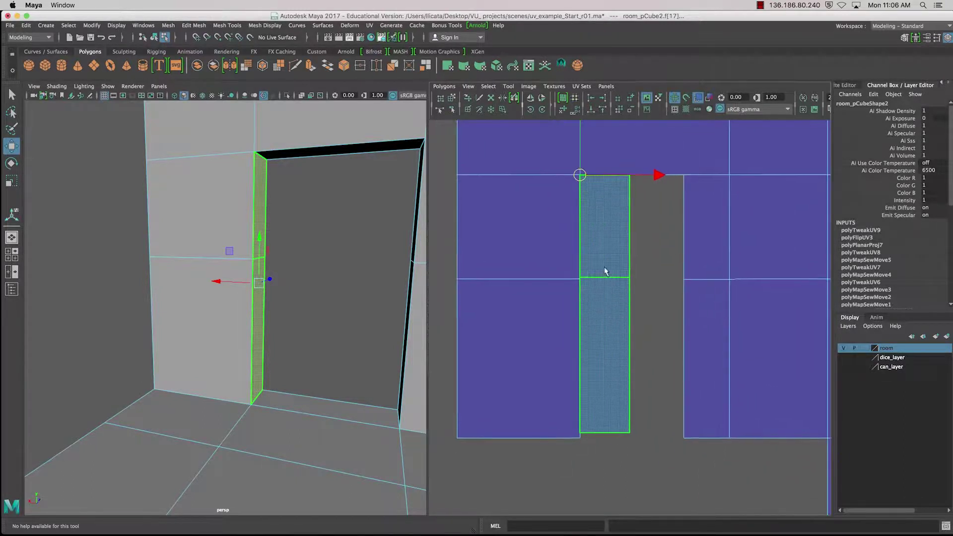
pyautogui.rightClick(605, 269)
pyautogui.click(655, 268)
pyautogui.moveTo(490, 255); pyautogui.dragTo(512, 262)
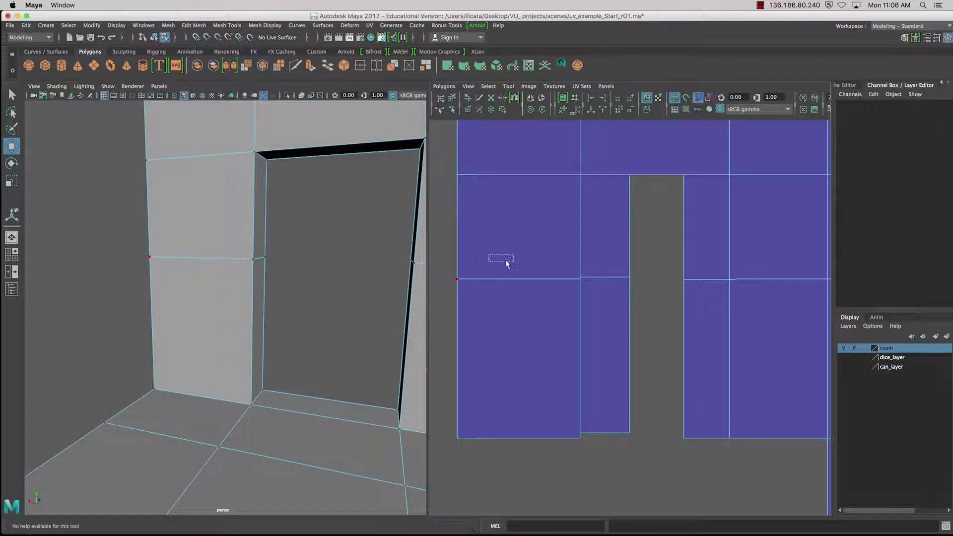
pyautogui.moveTo(684, 282); pyautogui.dragTo(685, 281)
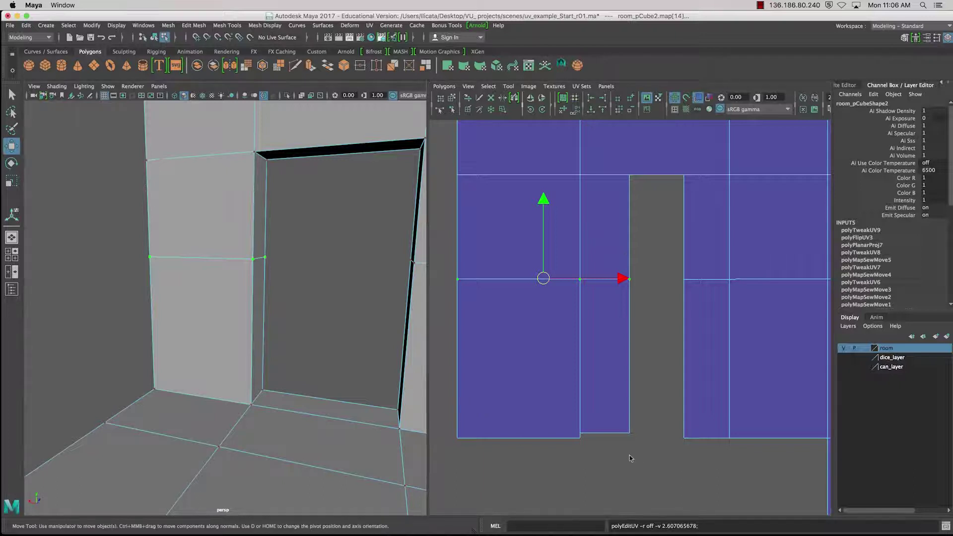
pyautogui.moveTo(454, 426); pyautogui.dragTo(643, 502)
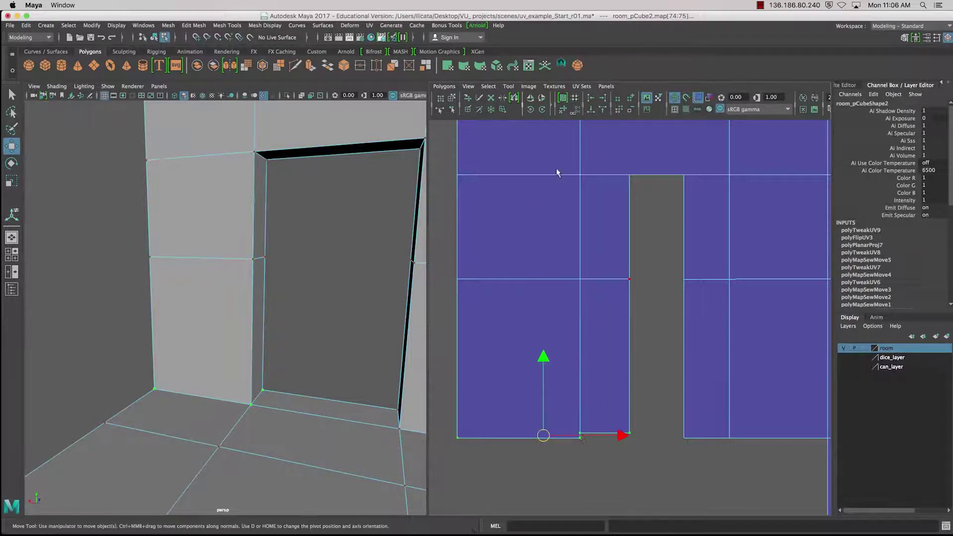
pyautogui.click(652, 391)
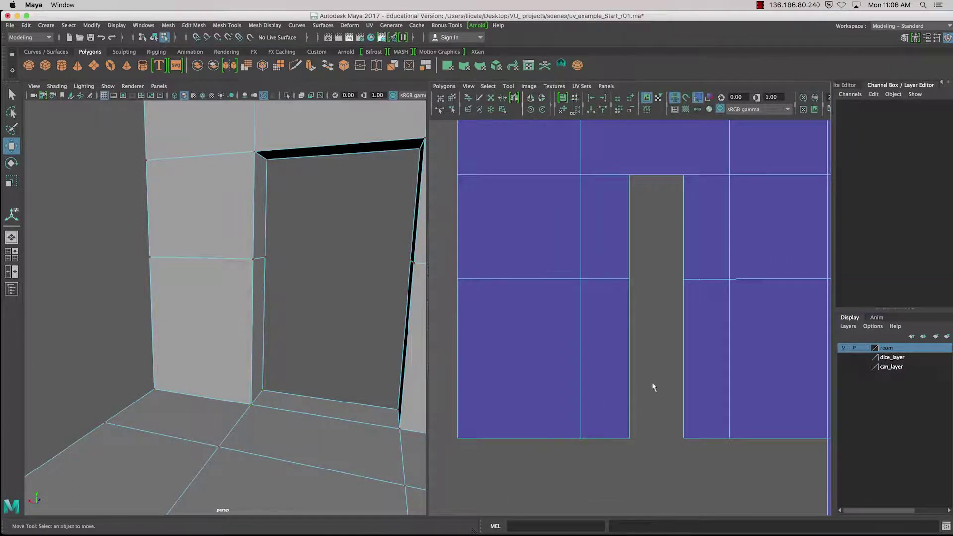
# Display the checkered tiles and inspect the pattern across the corner between the wall and the door jamb
pyautogui.keyDown('alt'); pyautogui.moveTo(651, 324); pyautogui.dragTo(681, 335, button='middle'); pyautogui.keyUp('alt')
pyautogui.keyDown('alt'); pyautogui.moveTo(360, 329); pyautogui.dragTo(317, 382); pyautogui.keyUp('alt')
pyautogui.scroll(10, 319, 385)
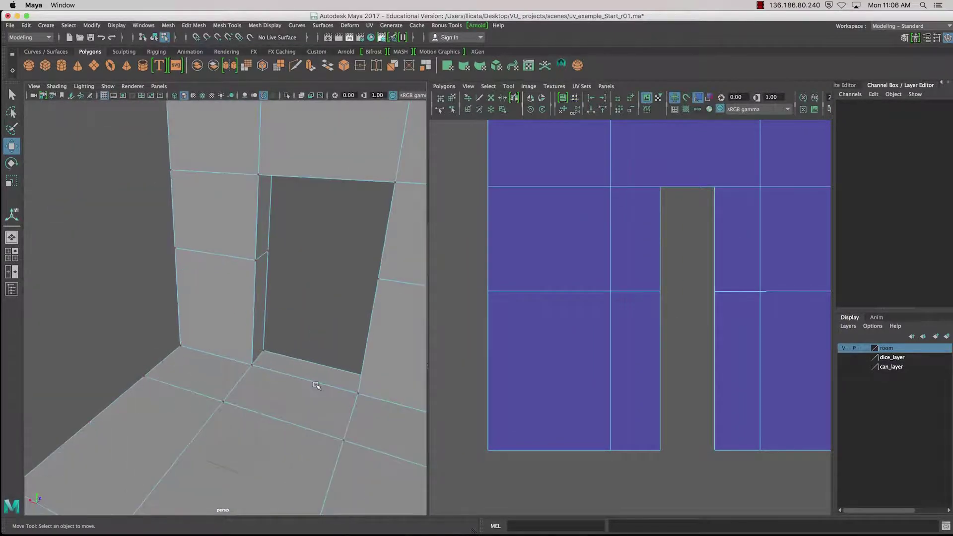
pyautogui.keyDown('alt'); pyautogui.moveTo(293, 344); pyautogui.dragTo(151, 385, button='middle'); pyautogui.keyUp('alt')
pyautogui.keyDown('alt'); pyautogui.moveTo(151, 384); pyautogui.dragTo(221, 333); pyautogui.keyUp('alt')
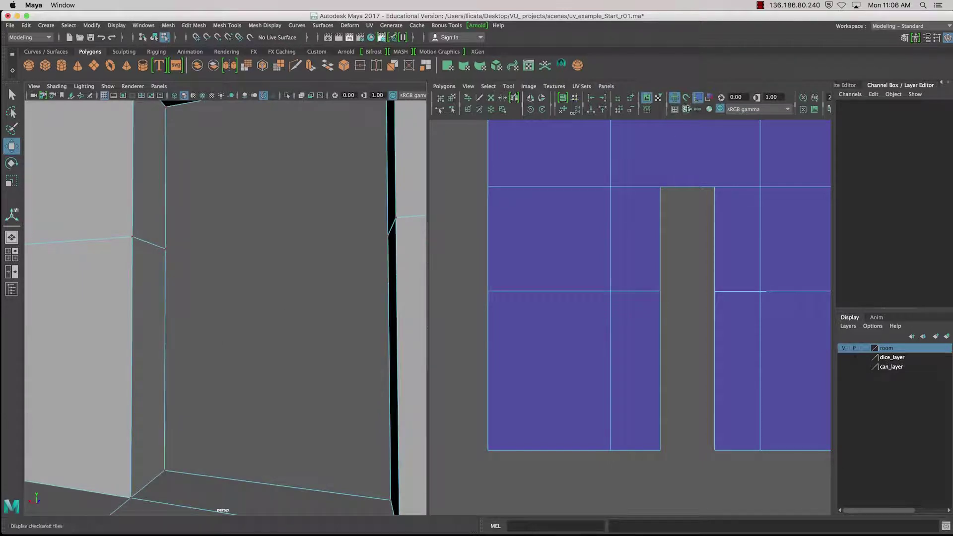
pyautogui.click(688, 109)
pyautogui.keyDown('alt'); pyautogui.moveTo(245, 278); pyautogui.dragTo(315, 328); pyautogui.keyUp('alt')
pyautogui.scroll(-5, 195, 288)
pyautogui.scroll(10, 227, 315)
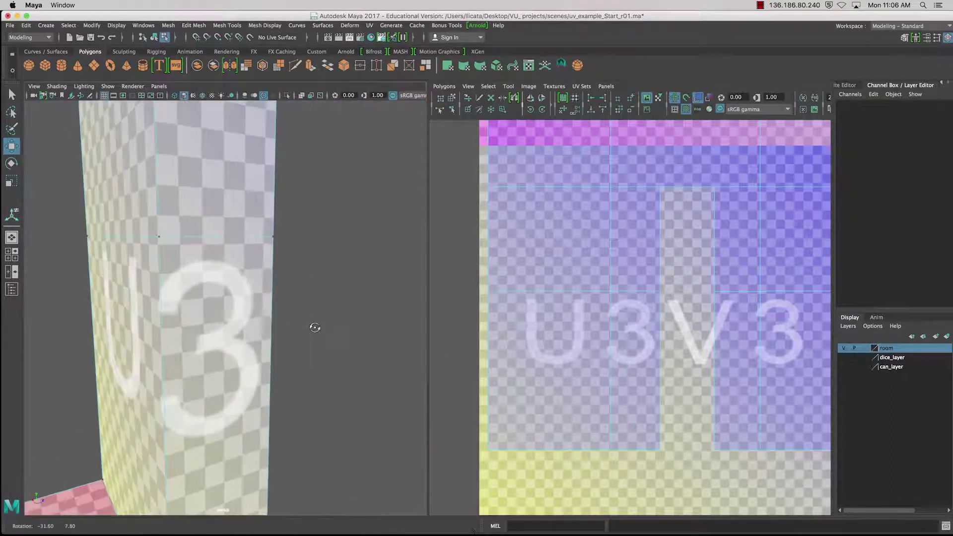
# Select the jamb's two free vertical edges and move them slightly inward in U to narrow the jamb
pyautogui.rightClick(663, 290)
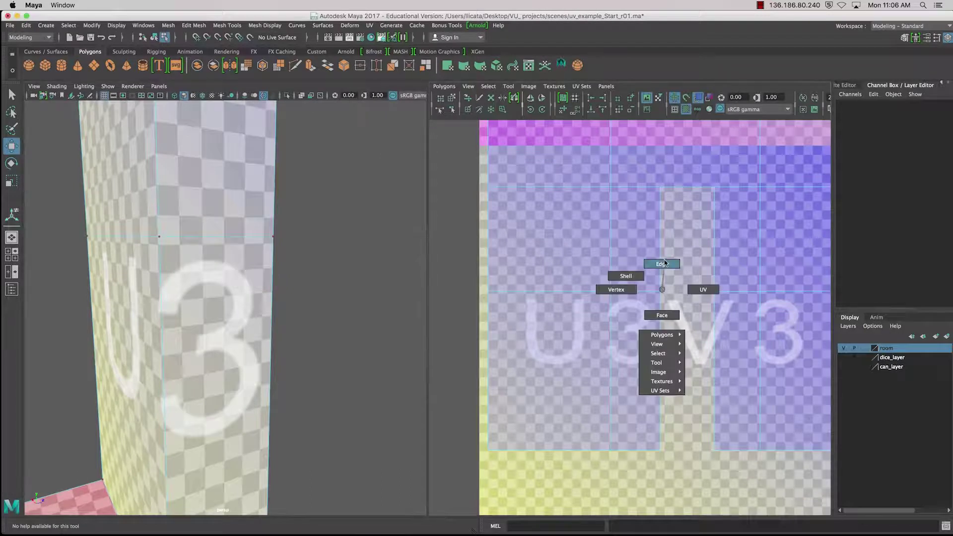
pyautogui.moveTo(665, 264); pyautogui.dragTo(666, 261, button='right')
pyautogui.click(658, 241)
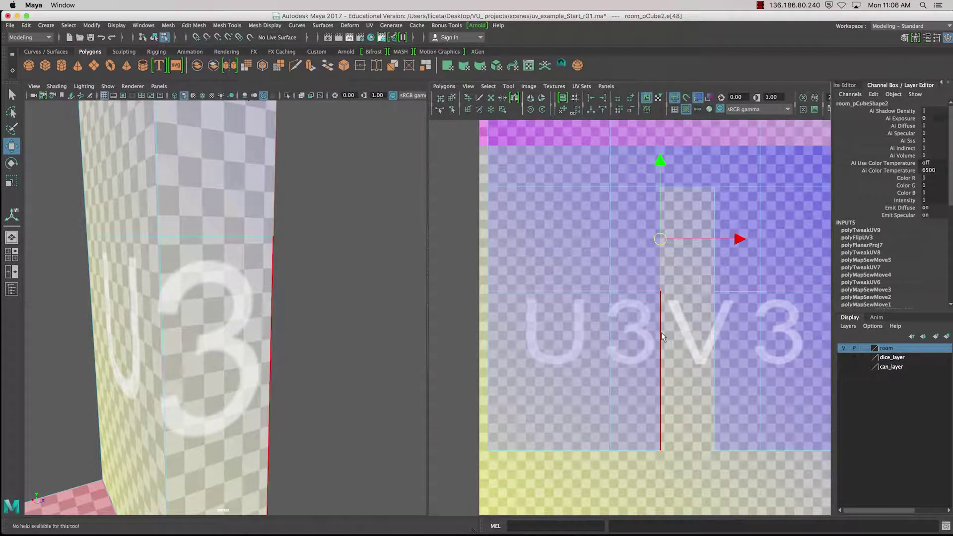
pyautogui.keyDown('shift'); pyautogui.click(661, 332); pyautogui.keyUp('shift')
pyautogui.moveTo(730, 319); pyautogui.dragTo(723, 319)
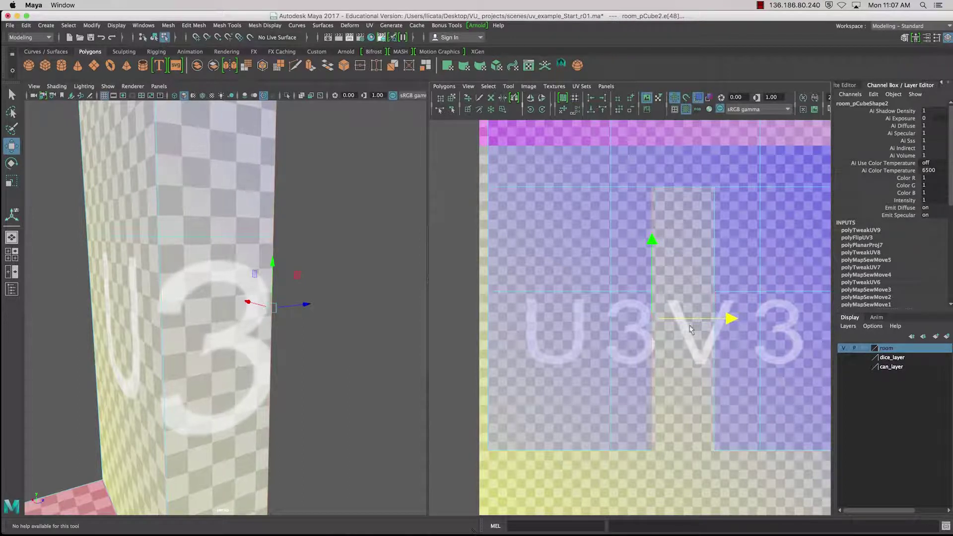
pyautogui.click(403, 272)
# Examine the room's complete UV layout and the checker pattern around the other walls and jamb
pyautogui.scroll(4, 588, 355)
pyautogui.scroll(-7, 588, 356)
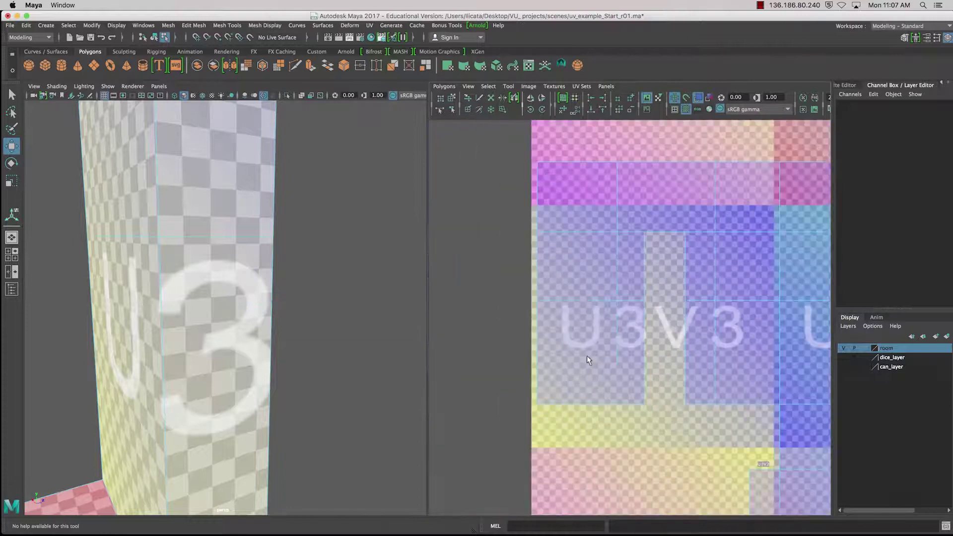
pyautogui.keyDown('alt'); pyautogui.moveTo(615, 340); pyautogui.dragTo(381, 247, button='middle'); pyautogui.keyUp('alt')
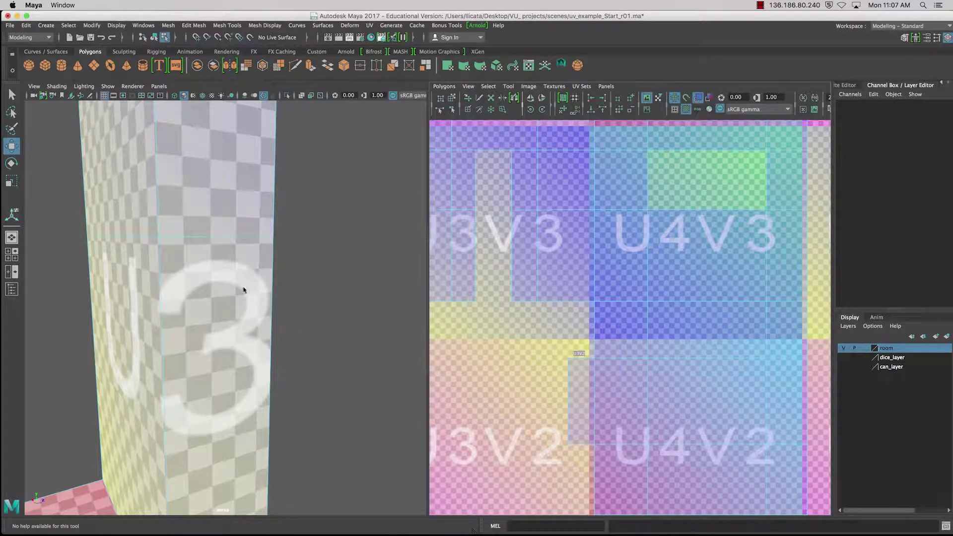
pyautogui.keyDown('alt'); pyautogui.moveTo(370, 298); pyautogui.dragTo(324, 283); pyautogui.keyUp('alt')
pyautogui.keyDown('alt'); pyautogui.moveTo(323, 283); pyautogui.dragTo(261, 283, button='middle'); pyautogui.keyUp('alt')
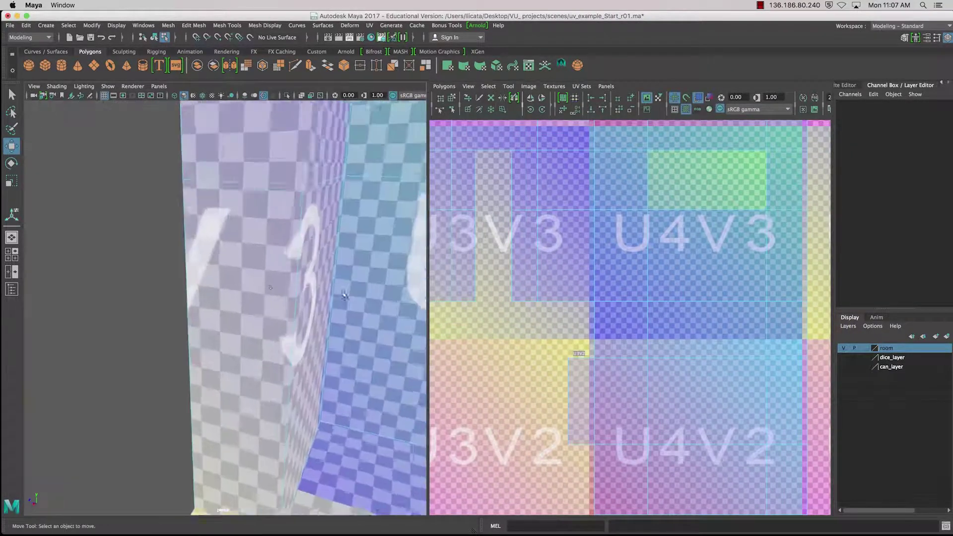
pyautogui.keyDown('alt'); pyautogui.moveTo(261, 283); pyautogui.dragTo(222, 275); pyautogui.keyUp('alt')
pyautogui.keyDown('alt'); pyautogui.moveTo(222, 275); pyautogui.dragTo(251, 306, button='middle'); pyautogui.keyUp('alt')
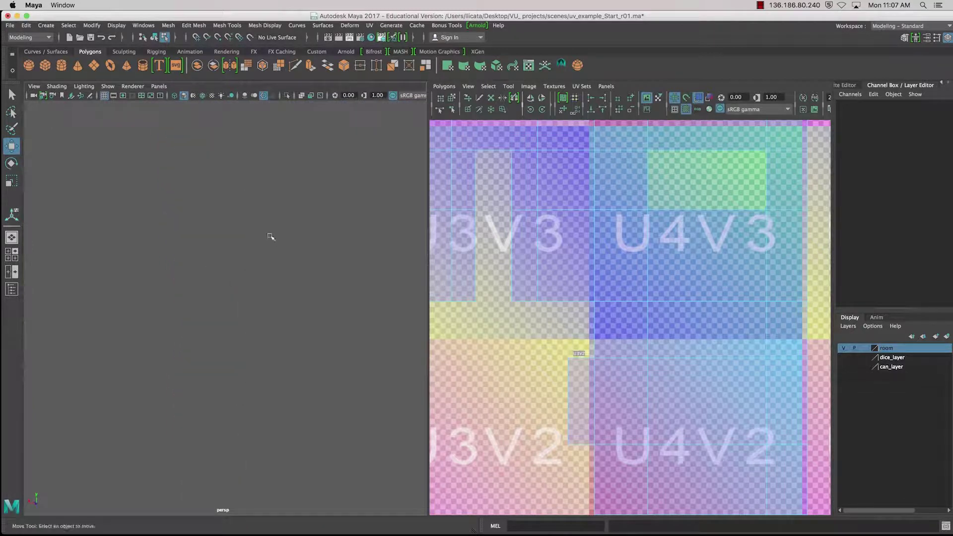
pyautogui.scroll(5, 619, 313)
pyautogui.scroll(-12, 619, 313)
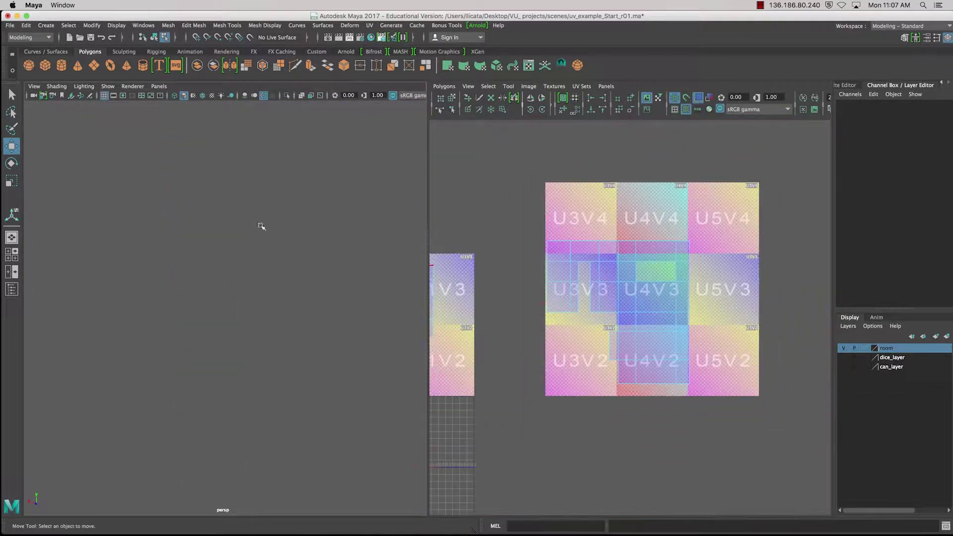
# Hide the checkered tiles and bring the top of the door opening into view
pyautogui.keyDown('alt'); pyautogui.moveTo(262, 226); pyautogui.dragTo(593, 308, button='middle'); pyautogui.keyUp('alt')
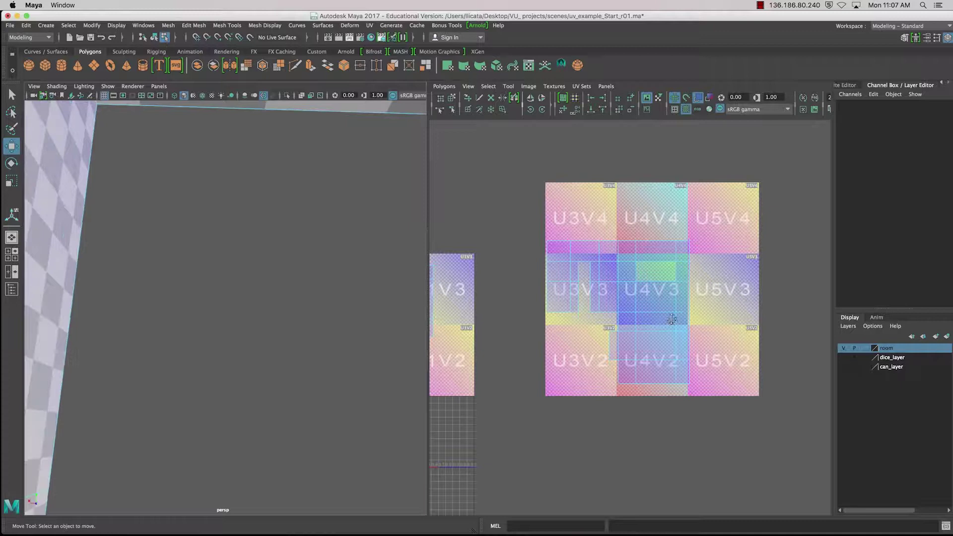
pyautogui.click(686, 109)
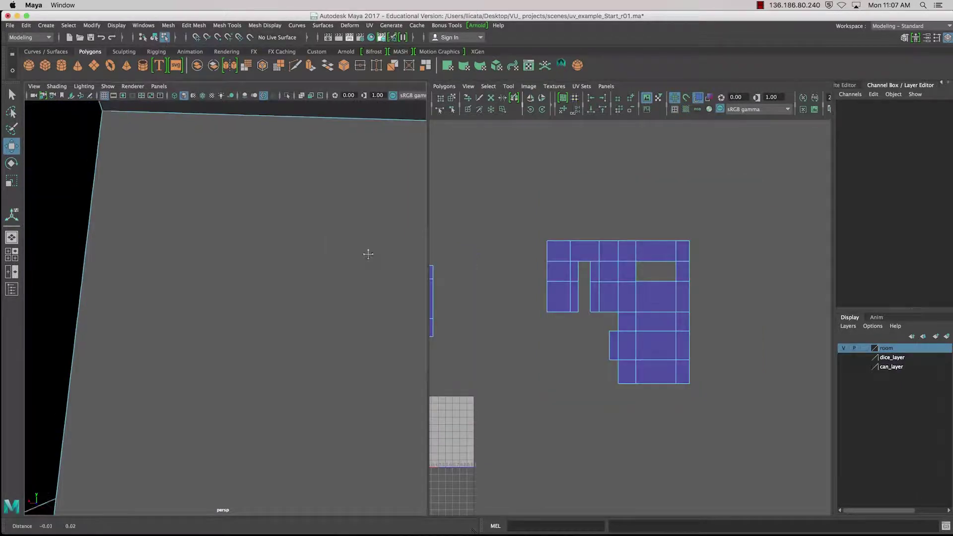
pyautogui.scroll(-10, 275, 298)
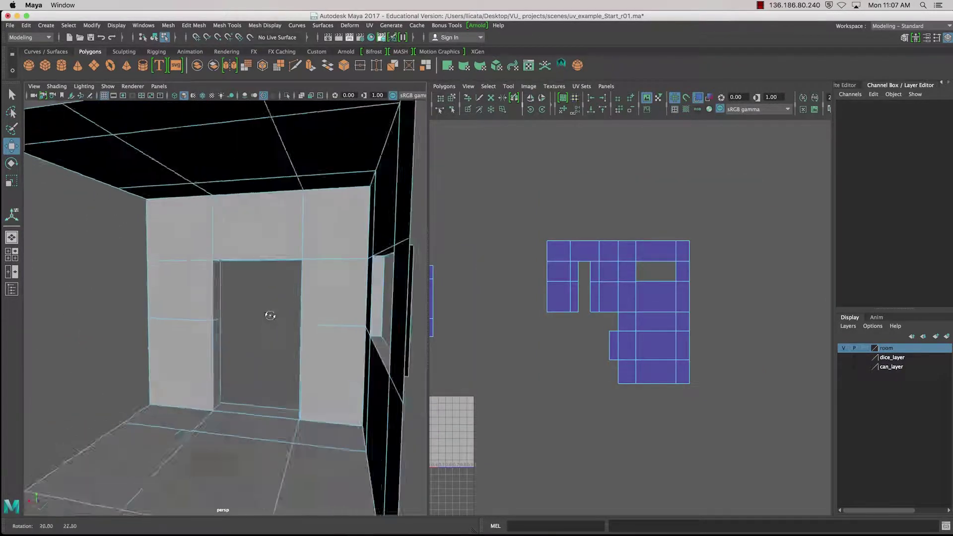
pyautogui.scroll(12, 272, 316)
pyautogui.keyDown('alt'); pyautogui.moveTo(273, 317); pyautogui.dragTo(231, 310, button='middle'); pyautogui.keyUp('alt')
pyautogui.scroll(-6, 187, 304)
pyautogui.keyDown('alt'); pyautogui.moveTo(231, 310); pyautogui.dragTo(280, 272); pyautogui.keyUp('alt')
pyautogui.scroll(-8, 263, 304)
pyautogui.scroll(12, 264, 305)
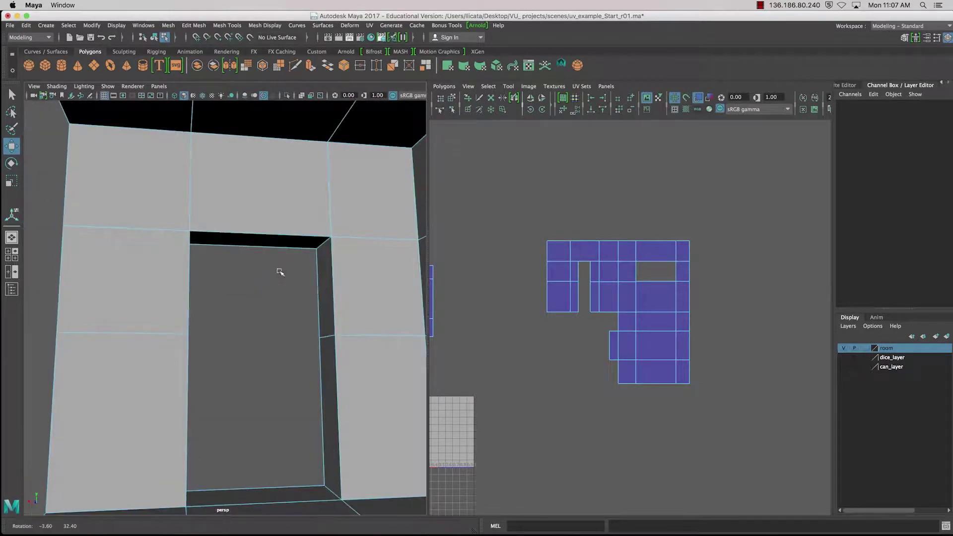
# Select the underside face of the door header and apply a planar UV projection to it
pyautogui.rightClick(275, 238)
pyautogui.moveTo(267, 254); pyautogui.dragTo(268, 257, button='right')
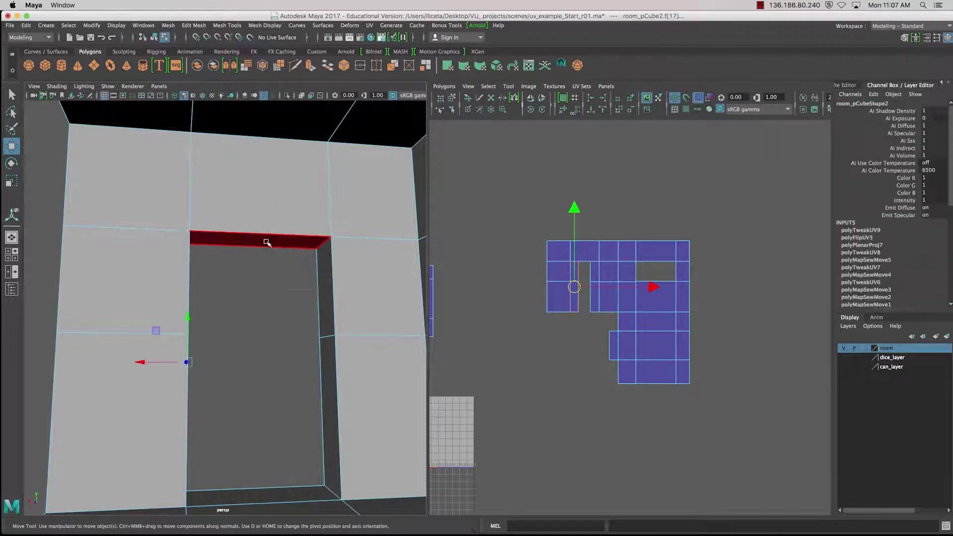
pyautogui.click(266, 243)
pyautogui.keyDown('alt'); pyautogui.moveTo(534, 382); pyautogui.dragTo(706, 312, button='middle'); pyautogui.keyUp('alt')
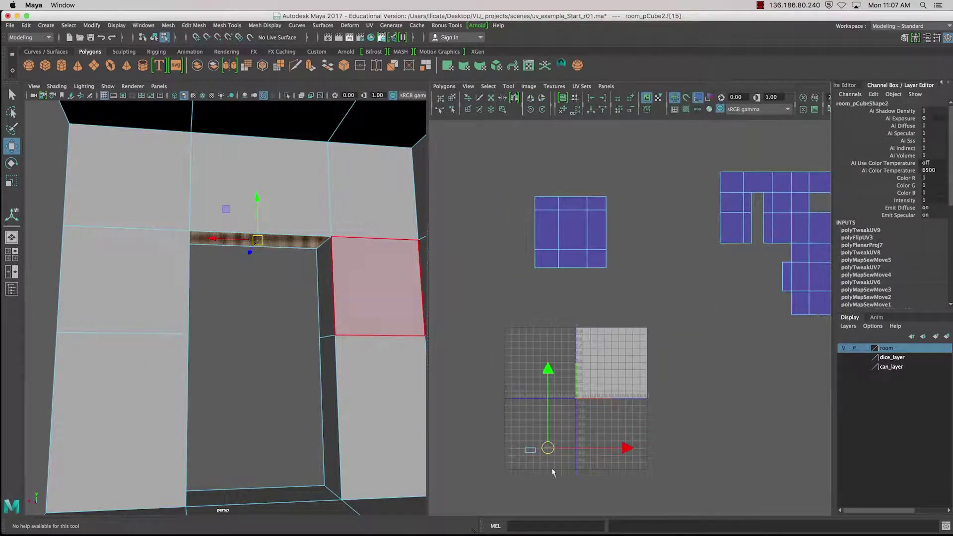
pyautogui.keyDown('shift'); pyautogui.rightClick(569, 444); pyautogui.keyUp('shift')
pyautogui.click(575, 414)
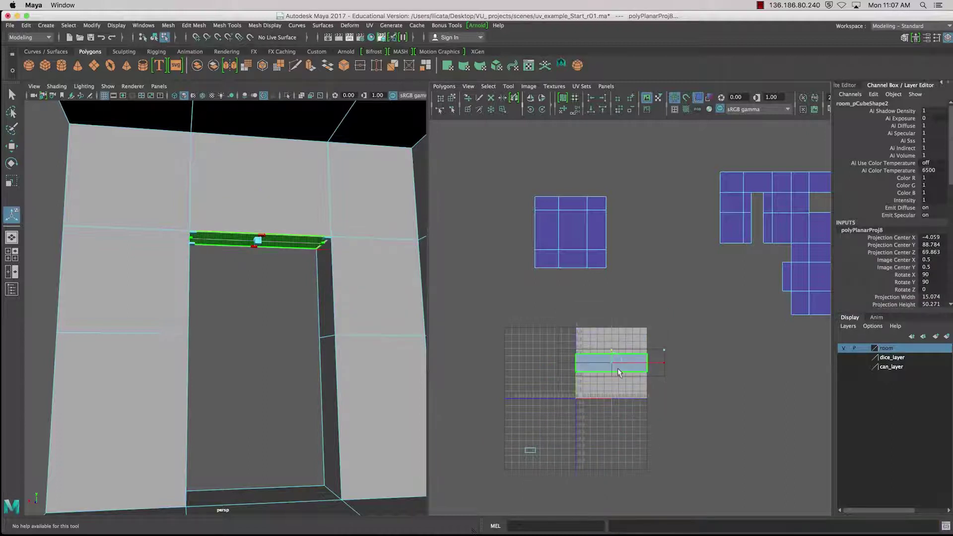
# Move the header's projected shell just below the door opening in the wall's UV layout
pyautogui.moveTo(618, 368); pyautogui.dragTo(736, 266)
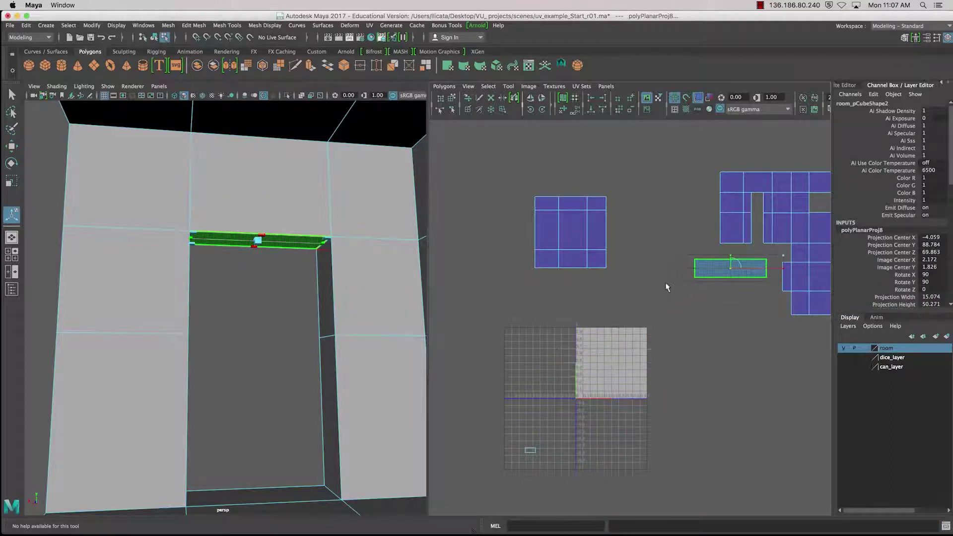
pyautogui.keyDown('alt'); pyautogui.moveTo(659, 288); pyautogui.dragTo(529, 363, button='middle'); pyautogui.keyUp('alt')
pyautogui.moveTo(602, 339)
pyautogui.mouseDown()
pyautogui.moveTo(630, 274)
pyautogui.moveTo(604, 360)
pyautogui.moveTo(581, 341)
pyautogui.moveTo(598, 322)
pyautogui.moveTo(608, 342)
pyautogui.mouseUp()
pyautogui.scroll(-3, 641, 394)
pyautogui.scroll(2, 642, 392)
pyautogui.click(552, 351)
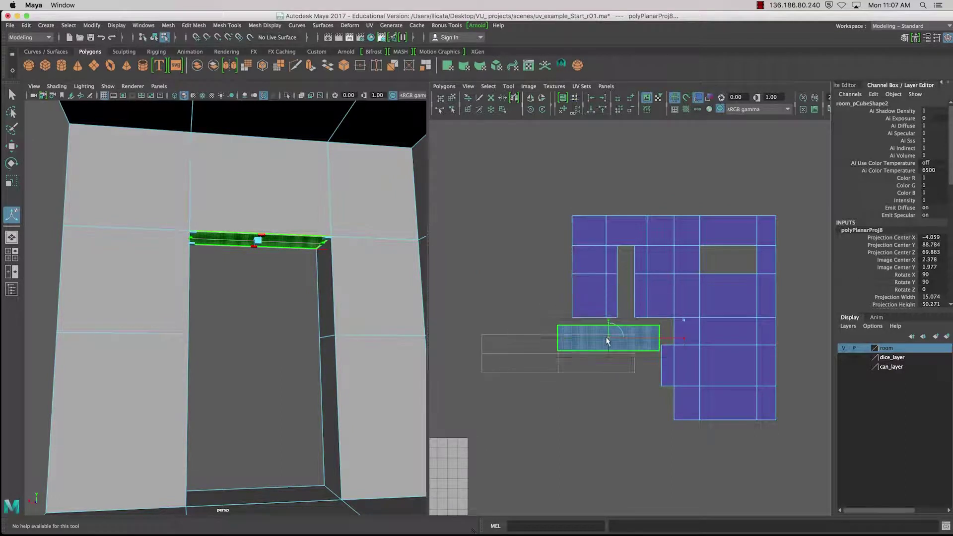
# Display the checkered tiles and reshape the header's planar projection into a tall, narrow strip to correct its stretched pattern
pyautogui.keyDown('alt'); pyautogui.moveTo(319, 308); pyautogui.dragTo(311, 306); pyautogui.keyUp('alt')
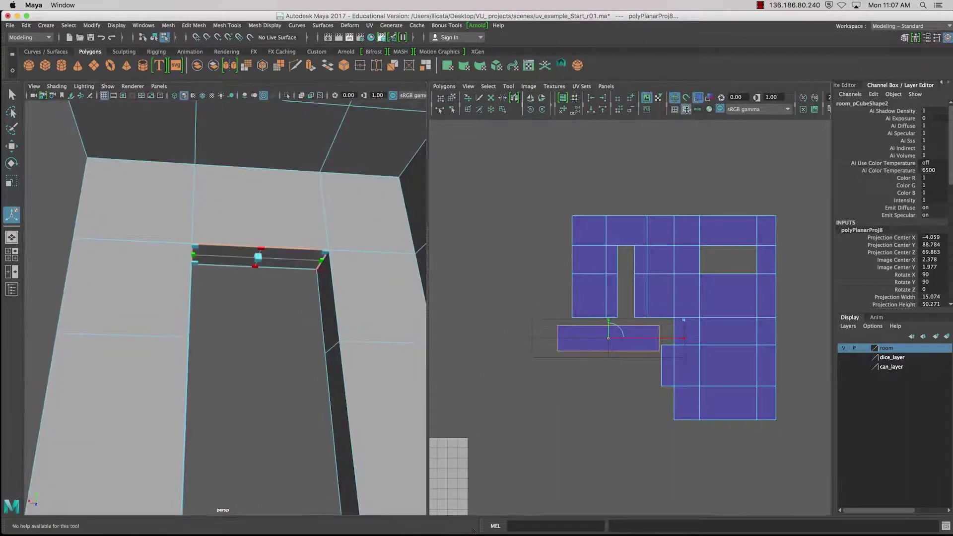
pyautogui.click(686, 109)
pyautogui.scroll(-1, 332, 292)
pyautogui.scroll(3, 332, 293)
pyautogui.scroll(-2, 288, 288)
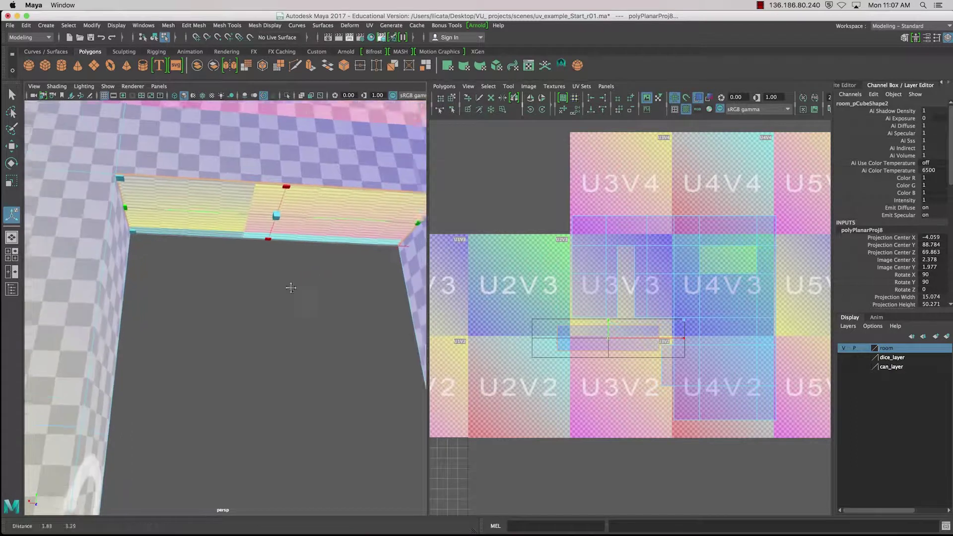
pyautogui.scroll(-1, 655, 325)
pyautogui.scroll(4, 656, 325)
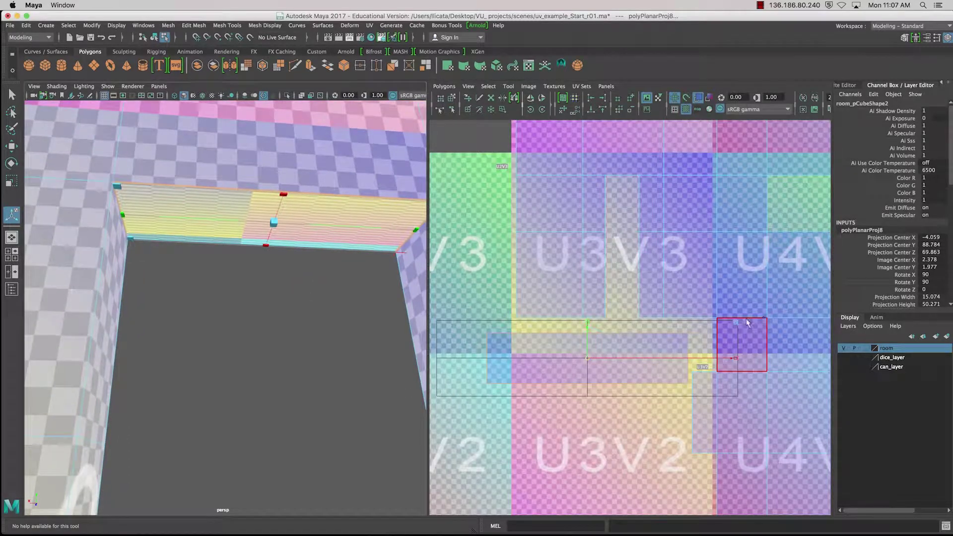
pyautogui.moveTo(739, 326); pyautogui.dragTo(563, 282)
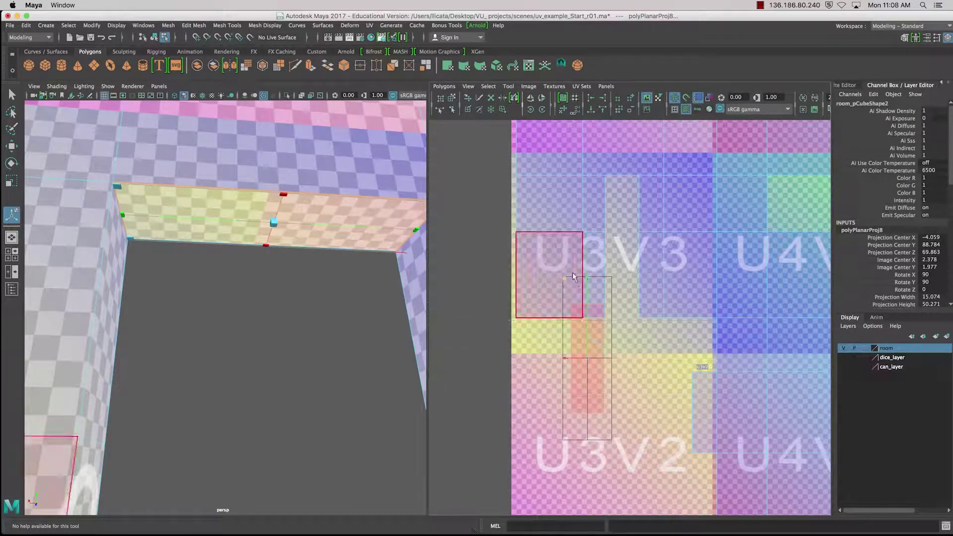
# Move the header shell below the wall's UVs and scale it down uniformly to match the wall's checker size
pyautogui.moveTo(591, 361); pyautogui.dragTo(616, 399)
pyautogui.press('q')
pyautogui.press('w')
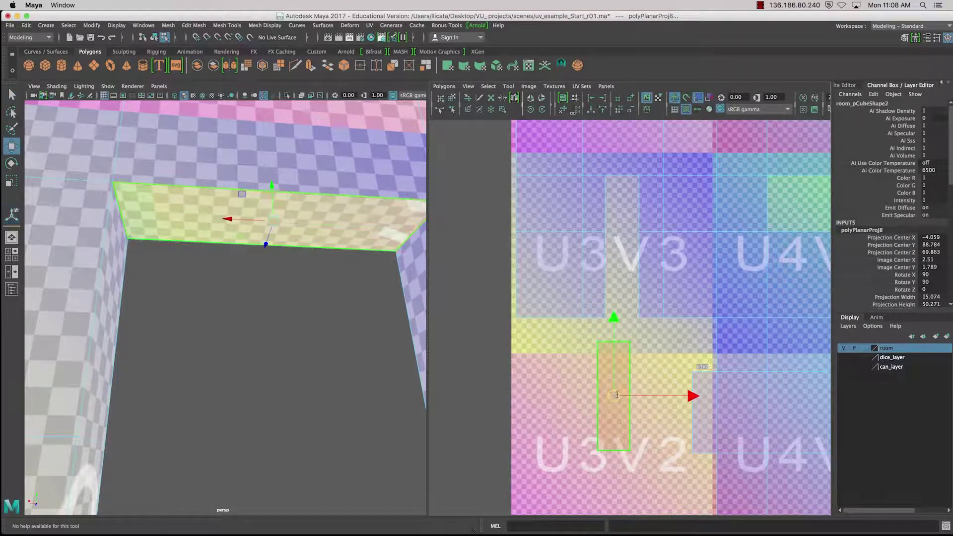
pyautogui.press('r')
pyautogui.moveTo(614, 396); pyautogui.dragTo(592, 396)
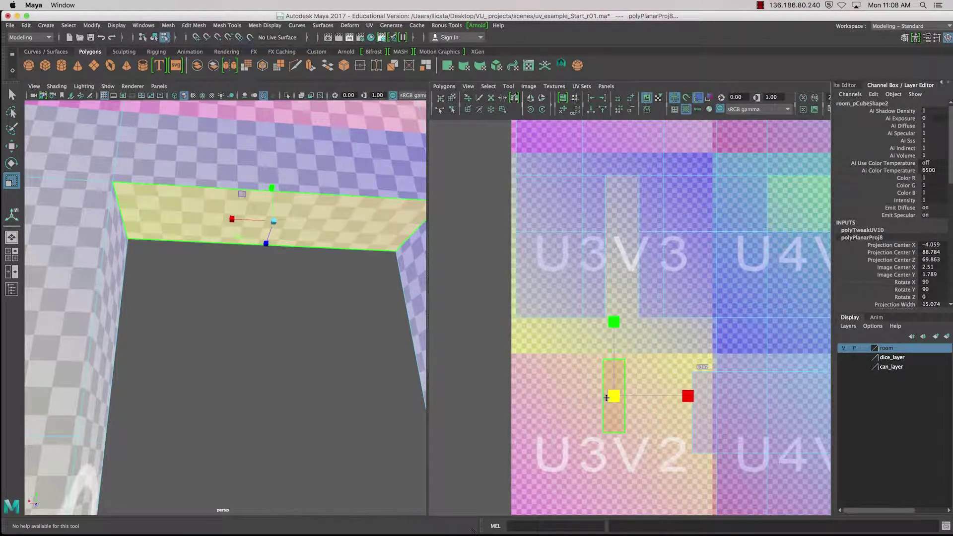
# Move the header shell up into the empty door gap of the wall's UV layout
pyautogui.keyDown('alt'); pyautogui.moveTo(357, 275); pyautogui.dragTo(309, 238); pyautogui.keyUp('alt')
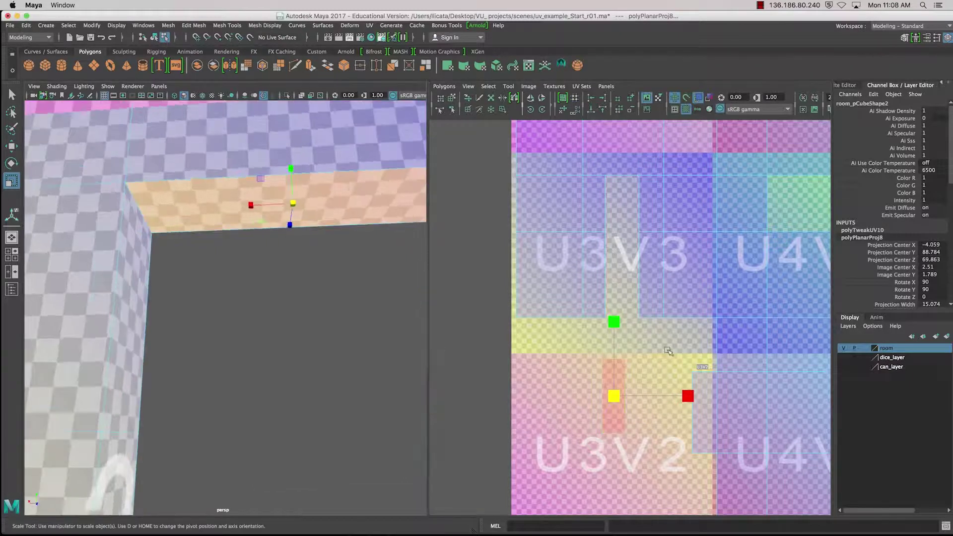
pyautogui.click(321, 155)
pyautogui.press('w')
pyautogui.moveTo(613, 396); pyautogui.dragTo(618, 213)
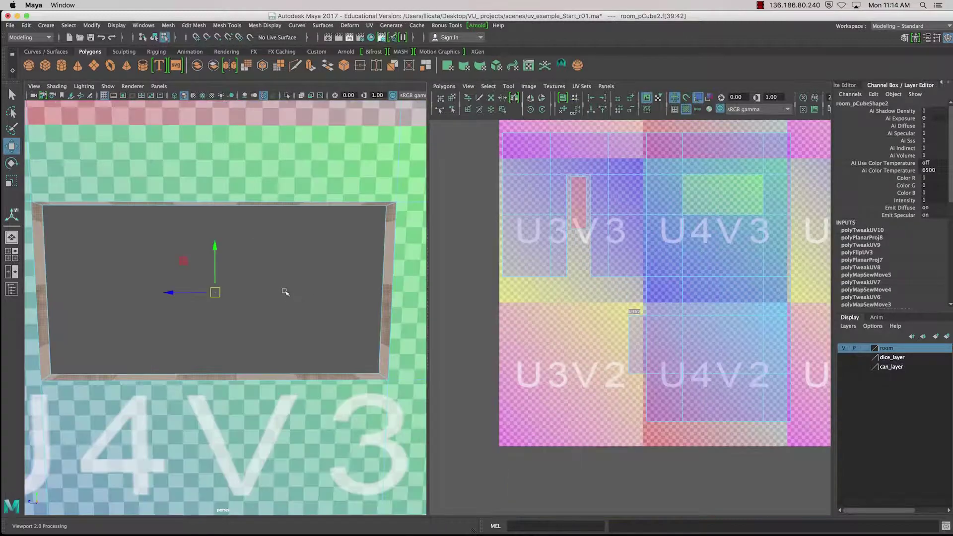
# Examine the faces lining the window opening, selecting its side jamb and its top face in turn
pyautogui.keyDown('alt'); pyautogui.moveTo(285, 293); pyautogui.dragTo(173, 255); pyautogui.keyUp('alt')
pyautogui.scroll(6, 241, 280)
pyautogui.scroll(-4, 243, 277)
pyautogui.moveTo(170, 252); pyautogui.dragTo(163, 273, button='right')
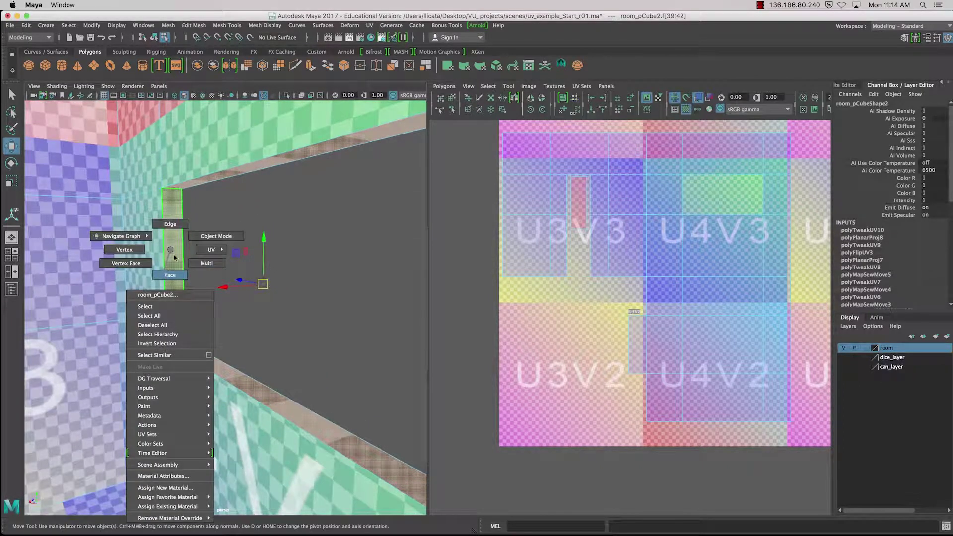
pyautogui.click(174, 258)
pyautogui.click(241, 172)
pyautogui.keyDown('alt'); pyautogui.moveTo(229, 266); pyautogui.dragTo(245, 246, button='middle'); pyautogui.keyUp('alt')
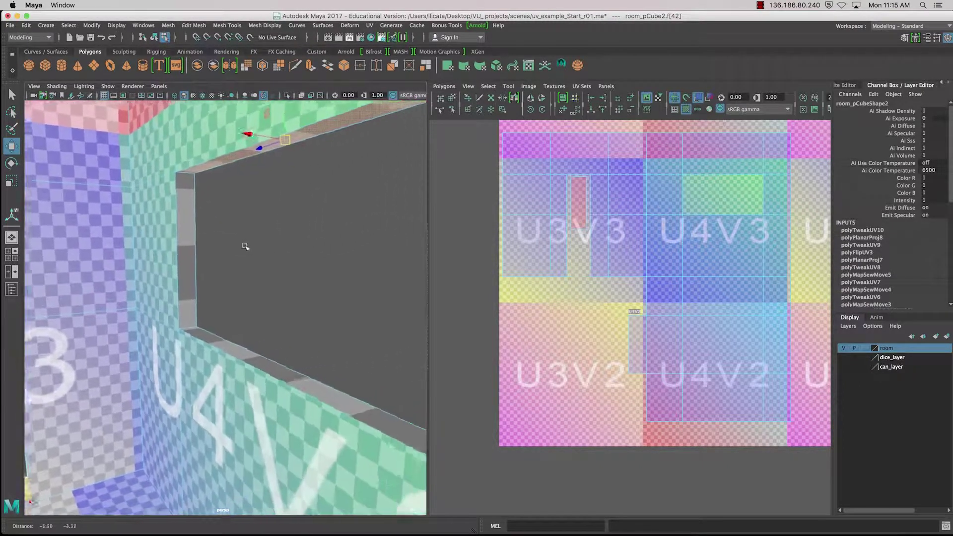
pyautogui.keyDown('alt'); pyautogui.moveTo(244, 246); pyautogui.dragTo(278, 247, button='right'); pyautogui.keyUp('alt')
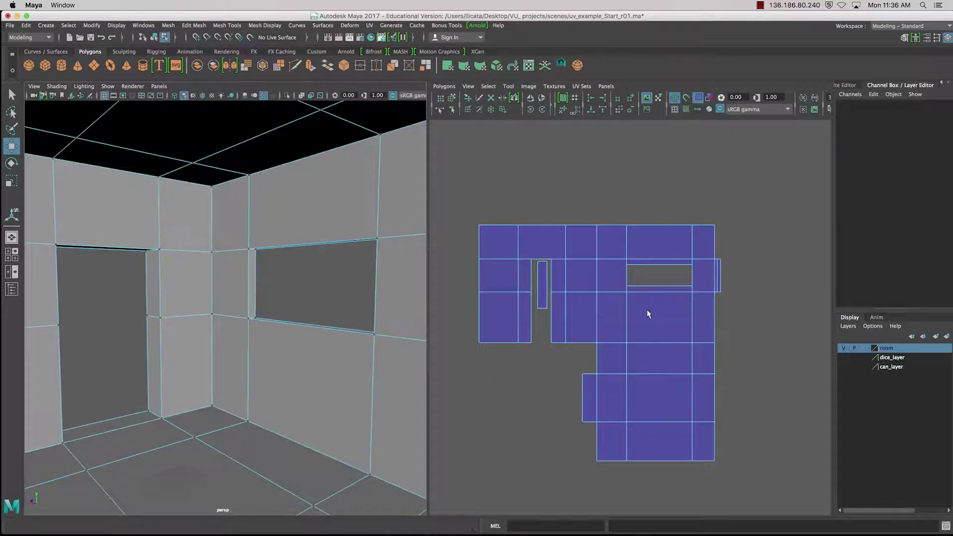
# Display the checkered tiles and inspect the pattern on the window jamb near the room's corner
pyautogui.keyDown('alt'); pyautogui.moveTo(648, 278); pyautogui.dragTo(648, 256, button='middle'); pyautogui.keyUp('alt')
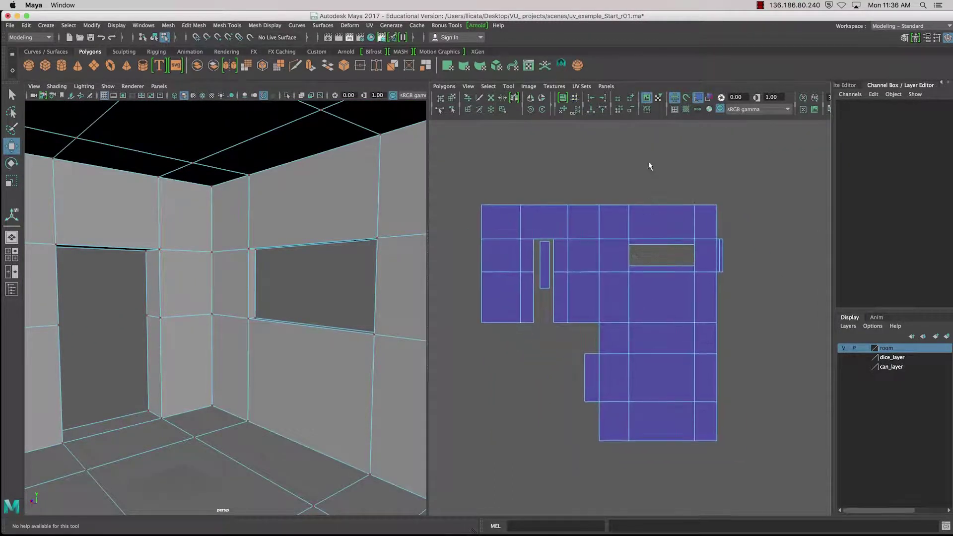
pyautogui.click(685, 109)
pyautogui.click(325, 297)
pyautogui.keyDown('alt'); pyautogui.moveTo(325, 297); pyautogui.dragTo(292, 304); pyautogui.keyUp('alt')
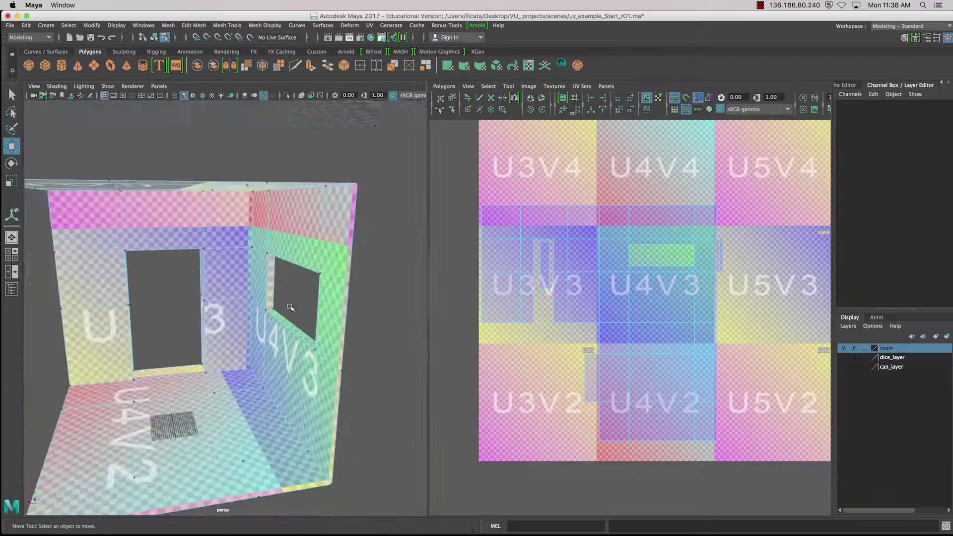
pyautogui.keyDown('alt'); pyautogui.moveTo(292, 304); pyautogui.dragTo(302, 311, button='right'); pyautogui.keyUp('alt')
pyautogui.keyDown('alt'); pyautogui.moveTo(303, 311); pyautogui.dragTo(271, 258); pyautogui.keyUp('alt')
pyautogui.scroll(6, 272, 257)
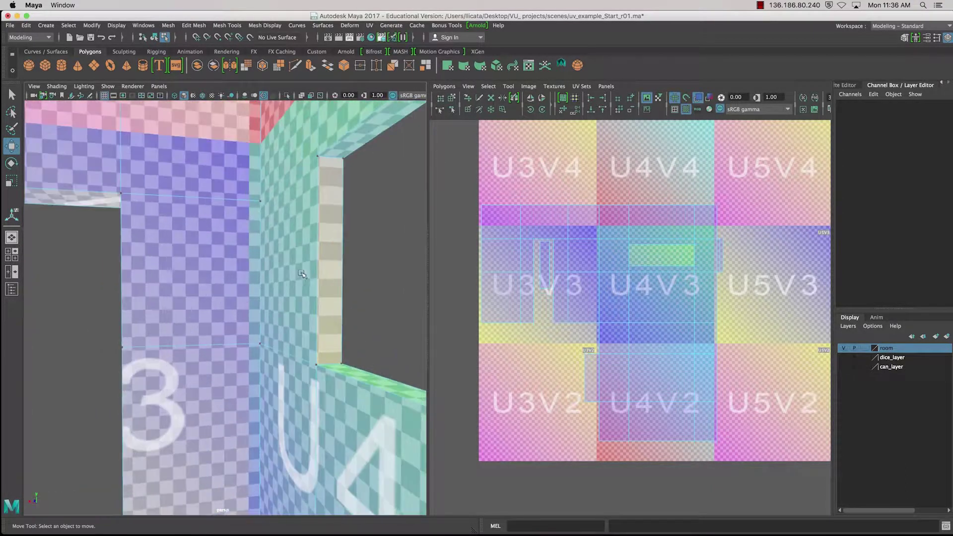
# Select the window jamb face near the room's corner and move its UV shell outward in U, clear of the other jamb's shell
pyautogui.rightClick(278, 231)
pyautogui.click(298, 225)
pyautogui.scroll(-3, 657, 282)
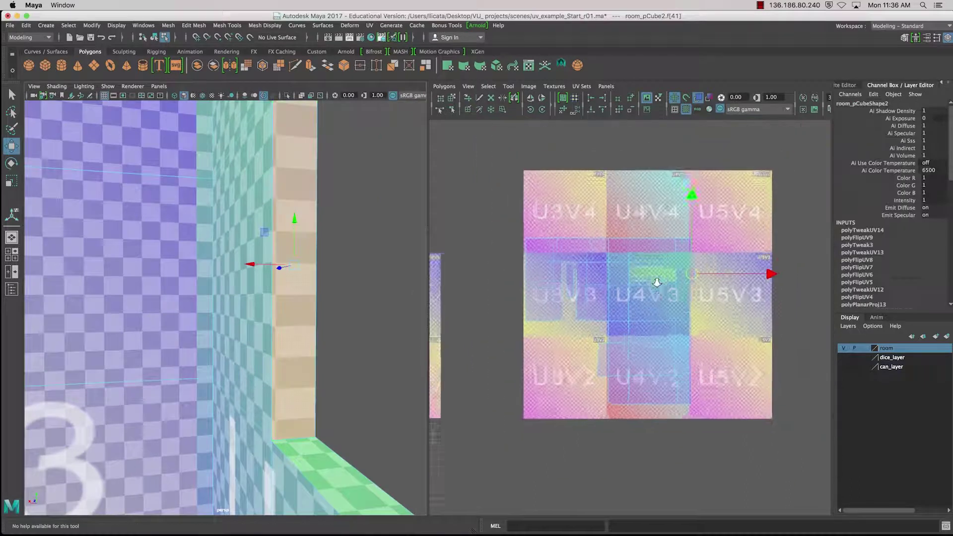
pyautogui.scroll(8, 657, 282)
pyautogui.keyDown('alt'); pyautogui.moveTo(686, 244); pyautogui.dragTo(433, 326, button='middle'); pyautogui.keyUp('alt')
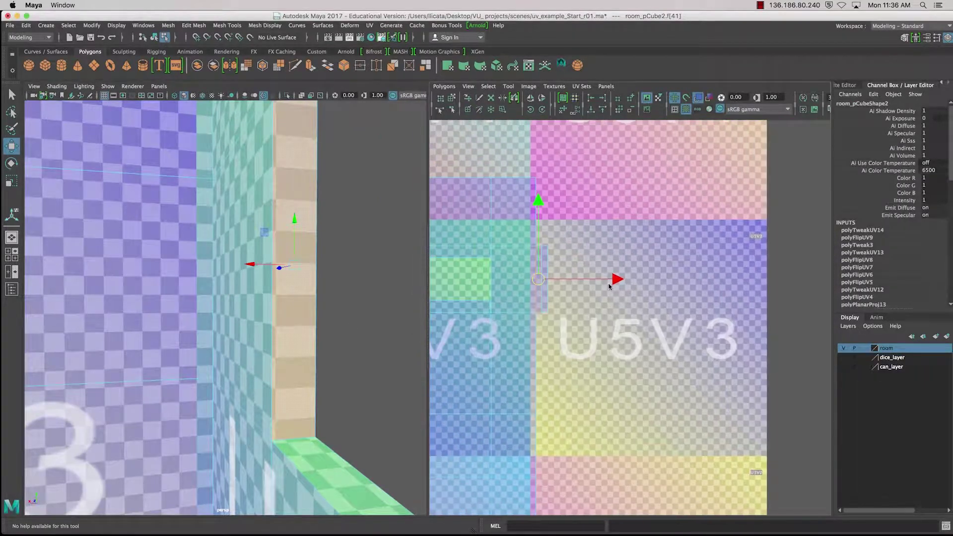
pyautogui.moveTo(639, 280); pyautogui.dragTo(633, 280)
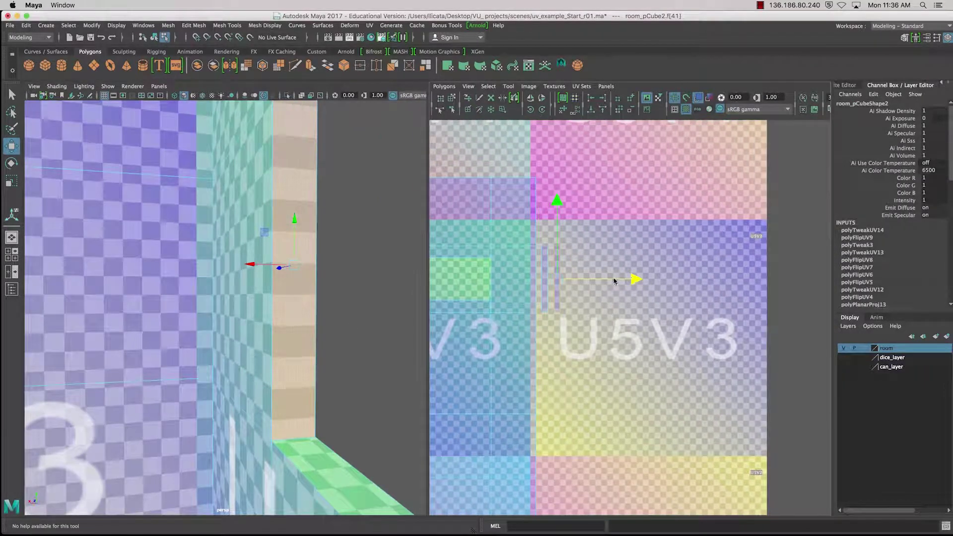
# Scale the selected window jamb shell wider in U until its checks look square
pyautogui.press('e')
pyautogui.press('r')
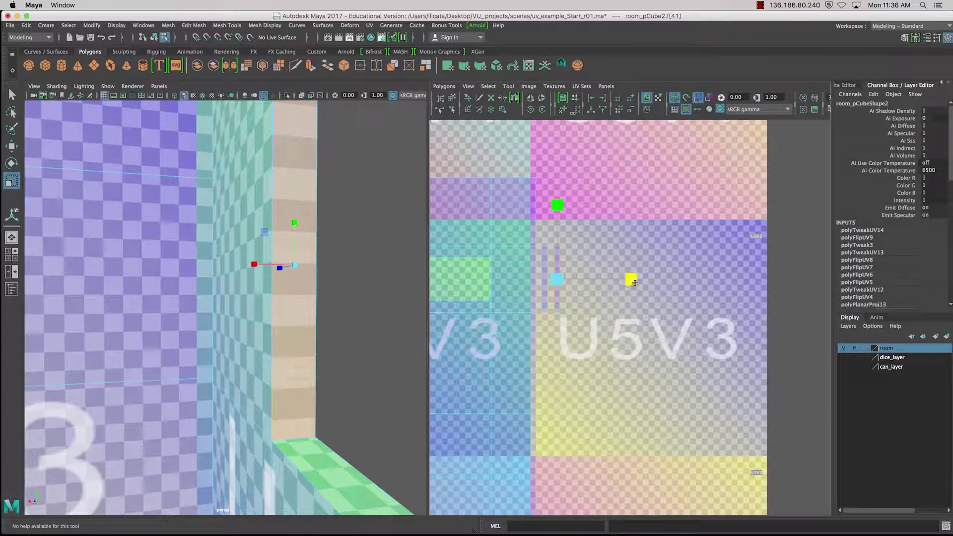
pyautogui.moveTo(671, 278); pyautogui.dragTo(702, 278)
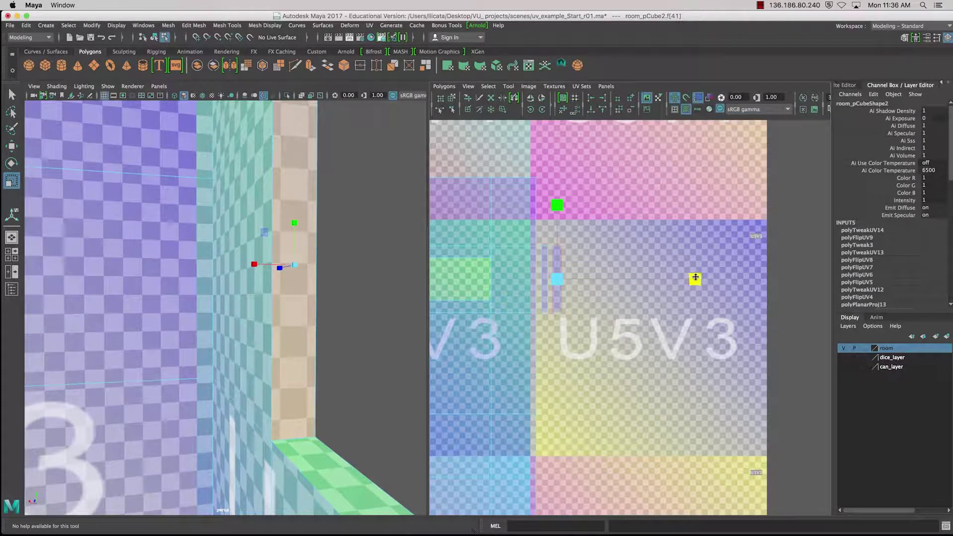
# Select the opposite window jamb's shell and scale it wider in U to match the first jamb
pyautogui.click(546, 304)
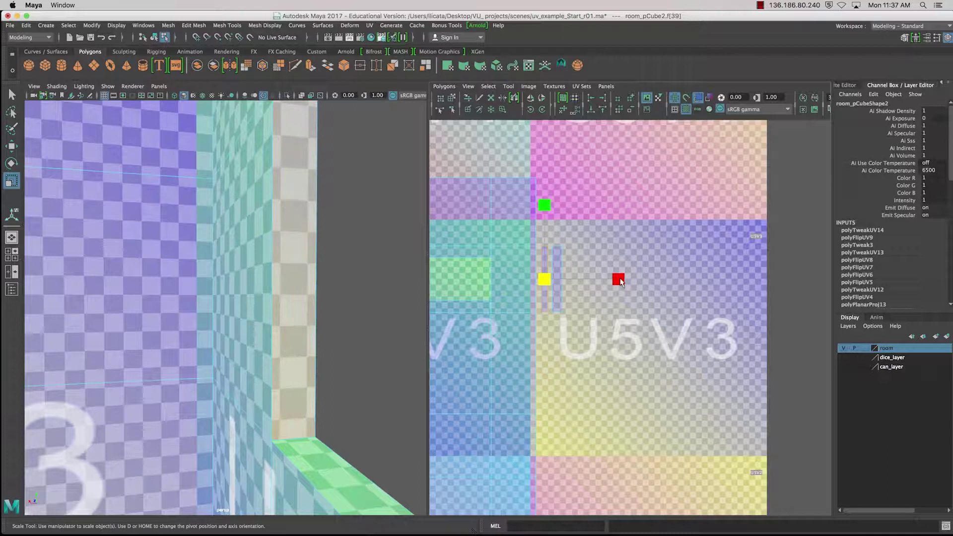
pyautogui.keyDown('alt'); pyautogui.moveTo(251, 321); pyautogui.dragTo(468, 314); pyautogui.keyUp('alt')
pyautogui.keyDown('alt'); pyautogui.moveTo(328, 312); pyautogui.dragTo(378, 296, button='middle'); pyautogui.keyUp('alt')
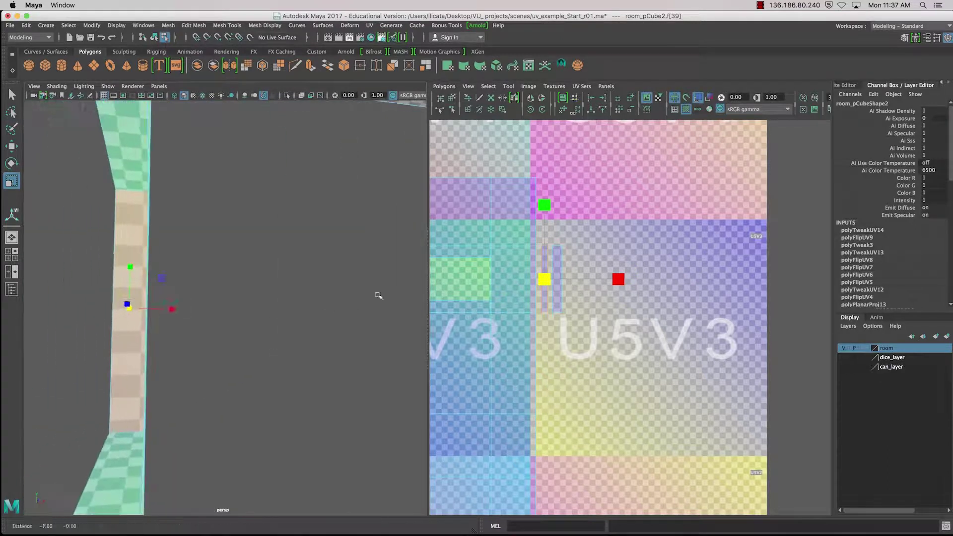
pyautogui.moveTo(630, 283); pyautogui.dragTo(690, 282)
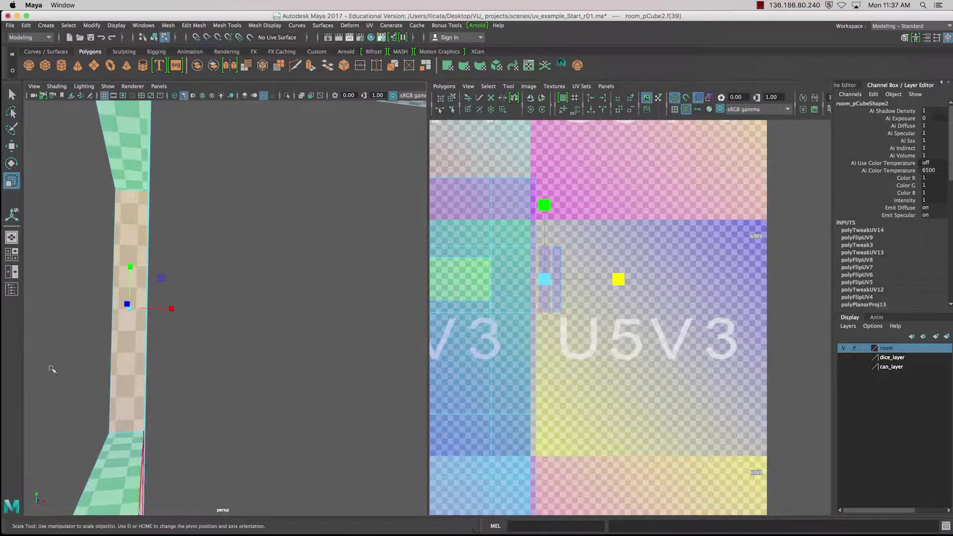
# Select the window header's thin UV shell, scale it taller in V, and check the pattern on the header
pyautogui.keyDown('alt'); pyautogui.moveTo(53, 370); pyautogui.dragTo(82, 405); pyautogui.keyUp('alt')
pyautogui.scroll(-3, 180, 389)
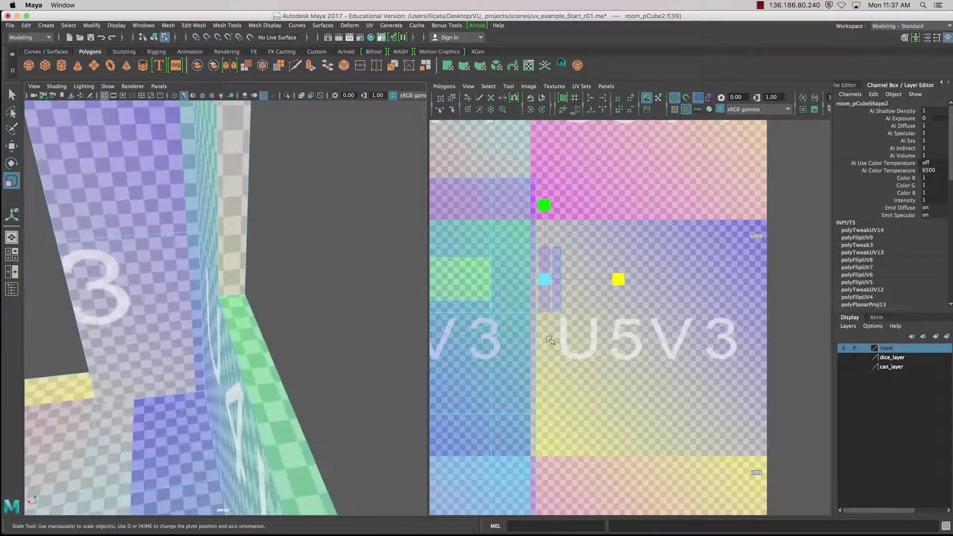
pyautogui.scroll(-1, 550, 340)
pyautogui.keyDown('alt'); pyautogui.moveTo(549, 340); pyautogui.dragTo(739, 348, button='middle'); pyautogui.keyUp('alt')
pyautogui.click(641, 313)
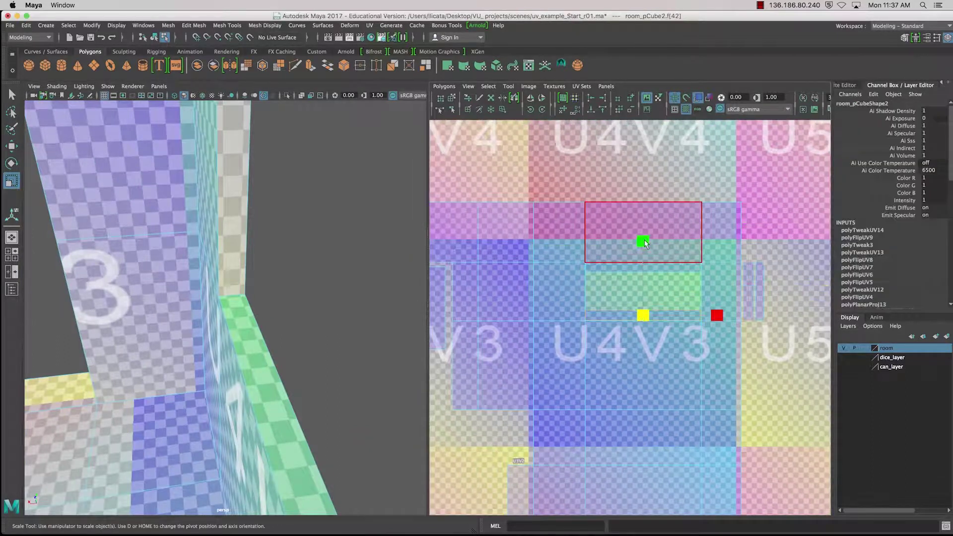
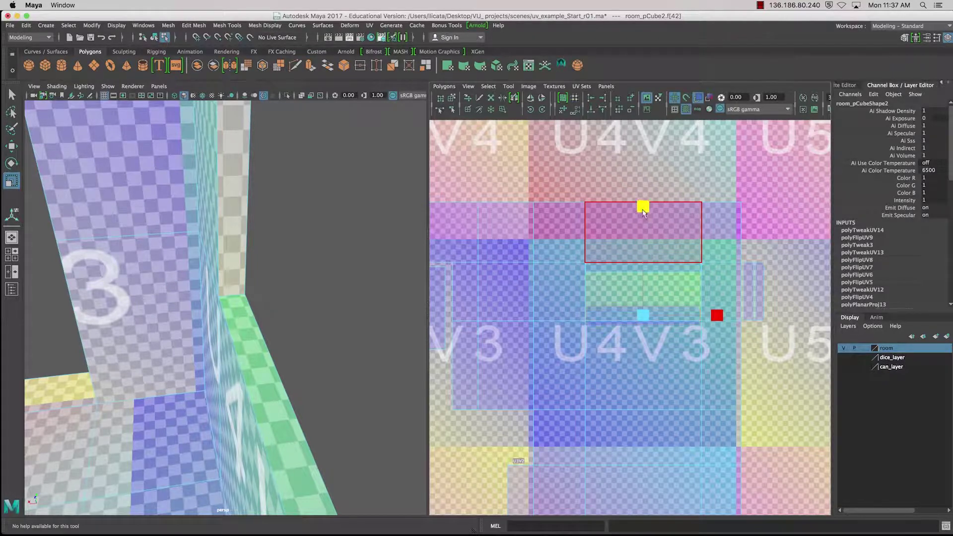
pyautogui.press('f')
pyautogui.keyDown('alt'); pyautogui.moveTo(273, 417); pyautogui.dragTo(334, 332); pyautogui.keyUp('alt')
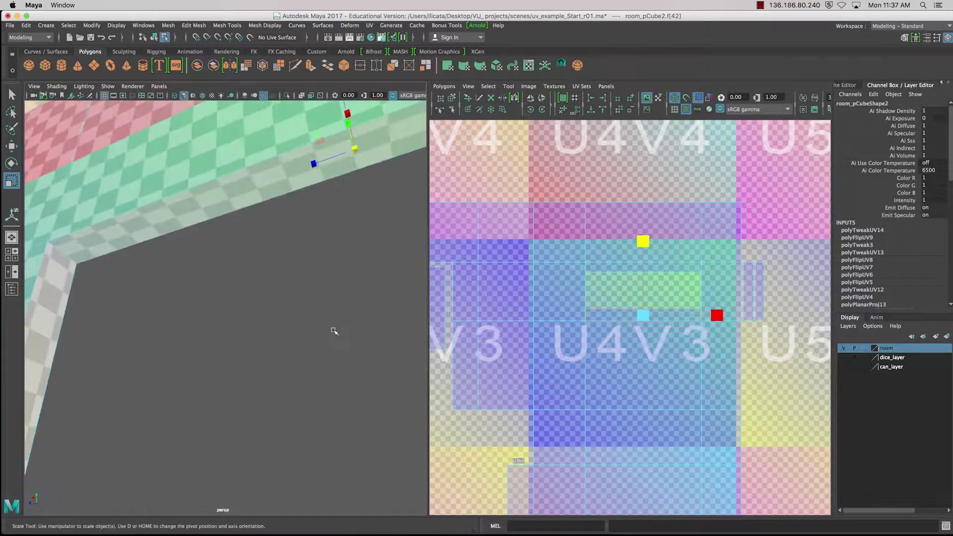
# Fine-tune the window header's UV shell scale in V so its checks match the surrounding wall
pyautogui.keyDown('alt'); pyautogui.moveTo(333, 331); pyautogui.dragTo(342, 385, button='middle'); pyautogui.keyUp('alt')
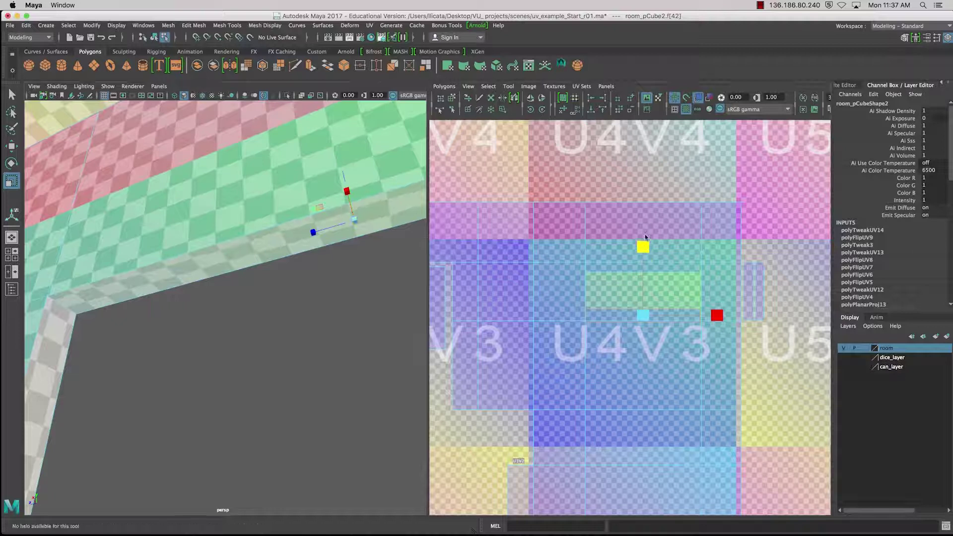
pyautogui.moveTo(645, 237); pyautogui.dragTo(656, 276)
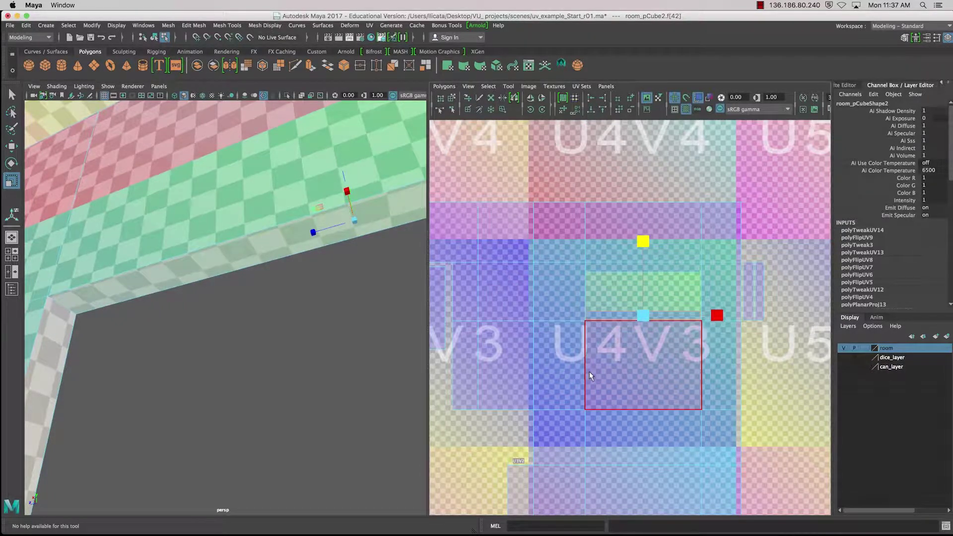
pyautogui.scroll(5, 589, 371)
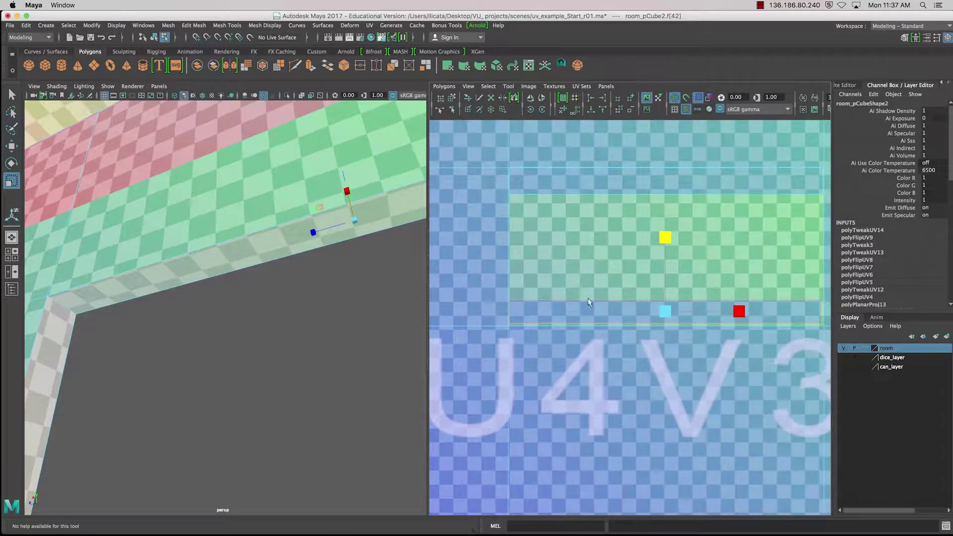
# Swap the window header and sill UV shells in V, placing the header at the opening's upper edge and the sill at its lower edge
pyautogui.click(614, 179)
pyautogui.moveTo(611, 177); pyautogui.dragTo(573, 157, button='right')
pyautogui.click(663, 186)
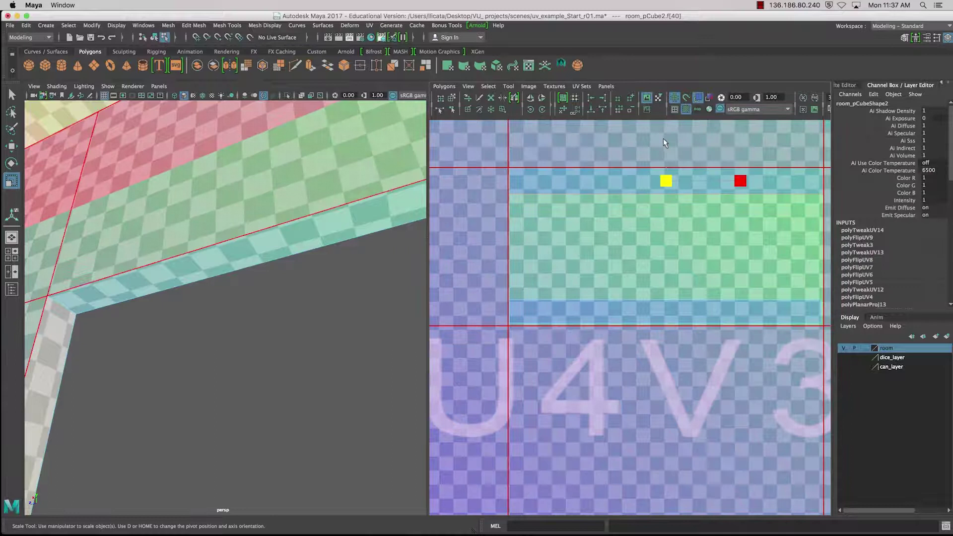
pyautogui.press('w')
pyautogui.moveTo(667, 147); pyautogui.dragTo(680, 102)
pyautogui.click(643, 310)
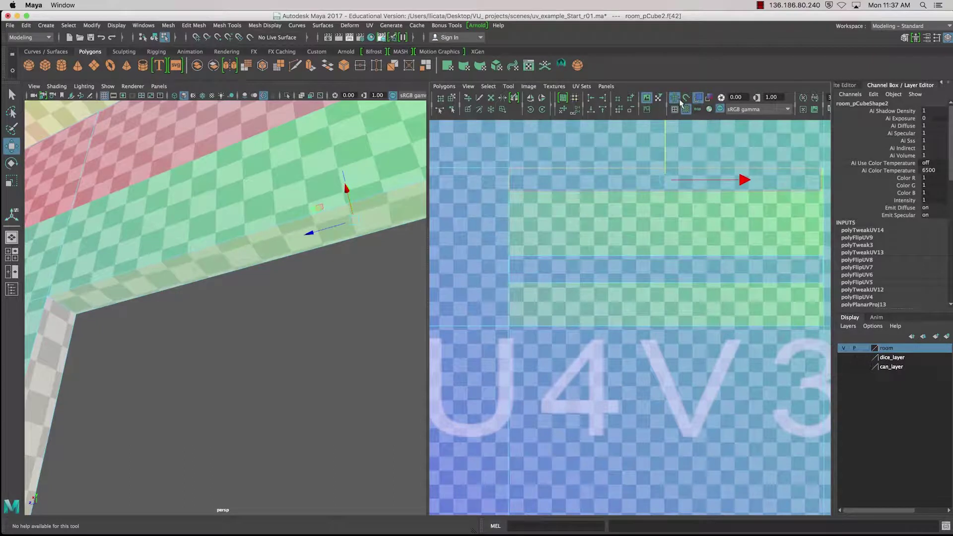
pyautogui.click(653, 272)
pyautogui.moveTo(669, 194); pyautogui.dragTo(666, 233)
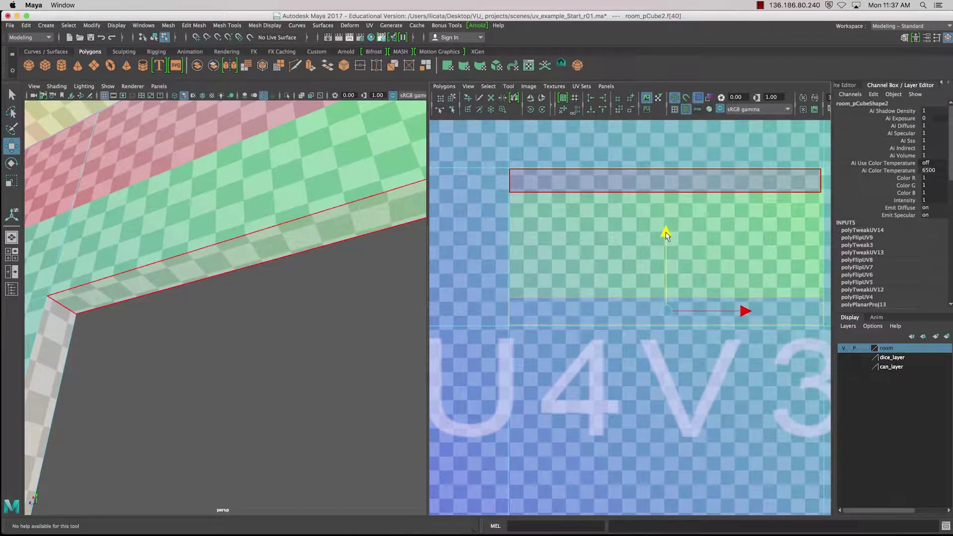
pyautogui.keyDown('alt'); pyautogui.moveTo(654, 268); pyautogui.dragTo(611, 268, button='middle'); pyautogui.keyUp('alt')
pyautogui.click(549, 257)
pyautogui.scroll(5, 271, 364)
pyautogui.scroll(-5, 271, 364)
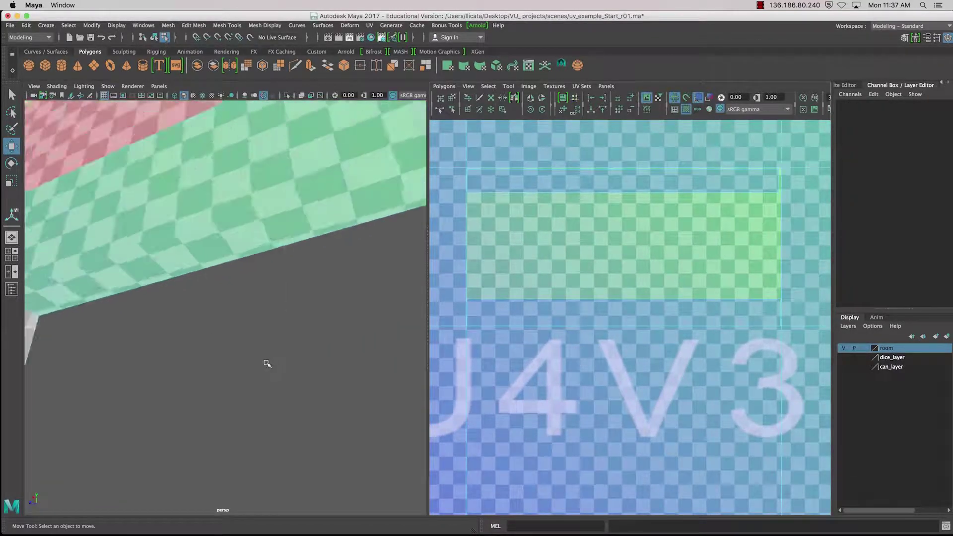
# Select the door header face and scale its UV shell wider in U until its checks look square
pyautogui.keyDown('alt'); pyautogui.moveTo(269, 364); pyautogui.dragTo(308, 317); pyautogui.keyUp('alt')
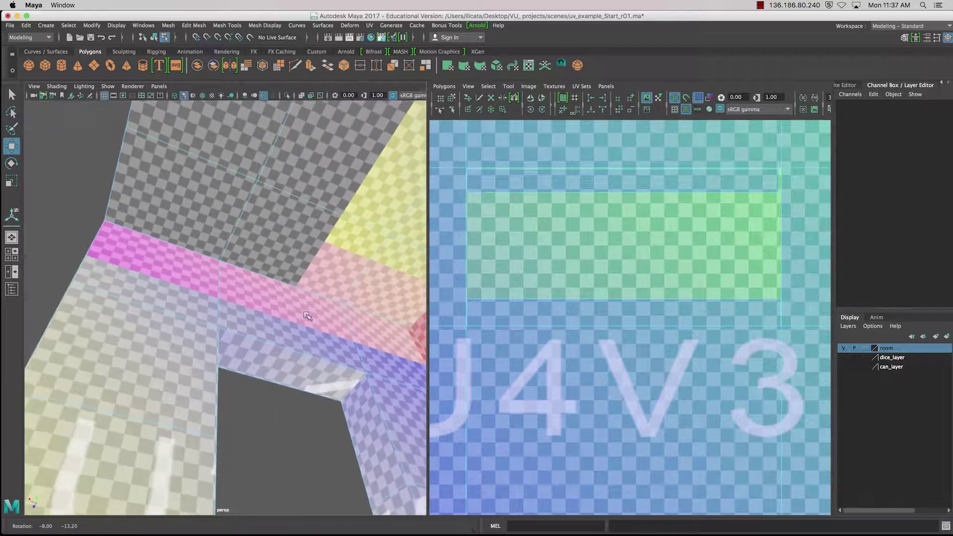
pyautogui.scroll(-5, 298, 370)
pyautogui.scroll(5, 296, 372)
pyautogui.scroll(2, 298, 372)
pyautogui.click(316, 391)
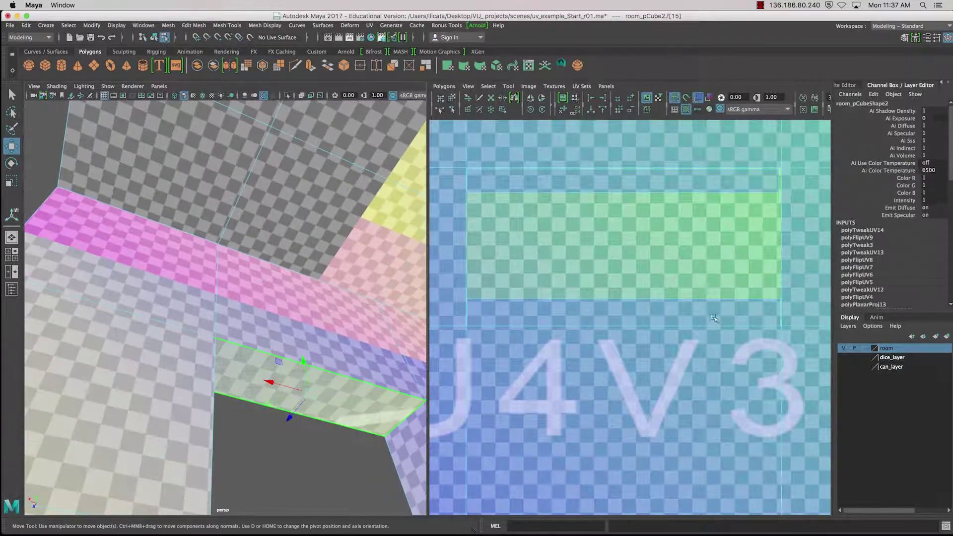
pyautogui.keyDown('alt'); pyautogui.moveTo(440, 375); pyautogui.dragTo(587, 351, button='middle'); pyautogui.keyUp('alt')
pyautogui.press('f')
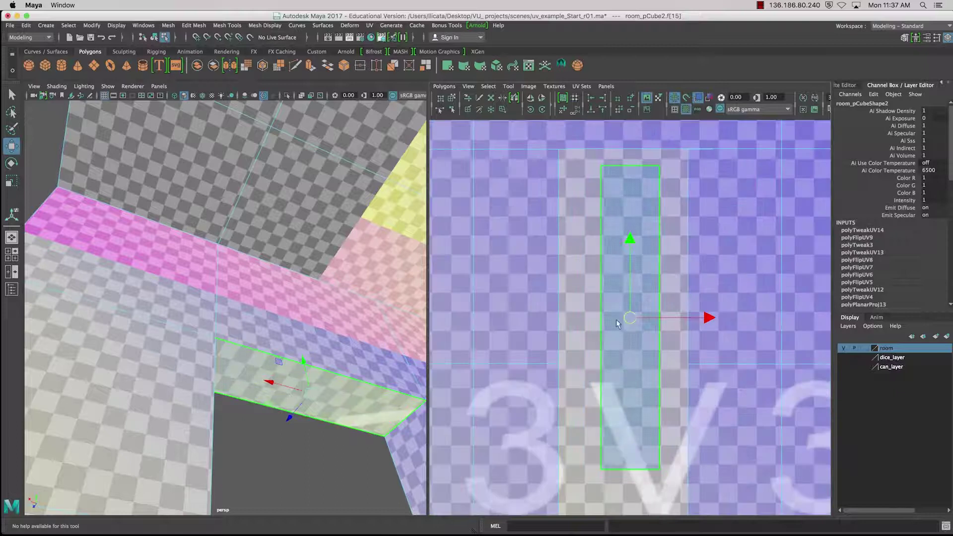
pyautogui.press('F8')
pyautogui.press('e')
pyautogui.press('r')
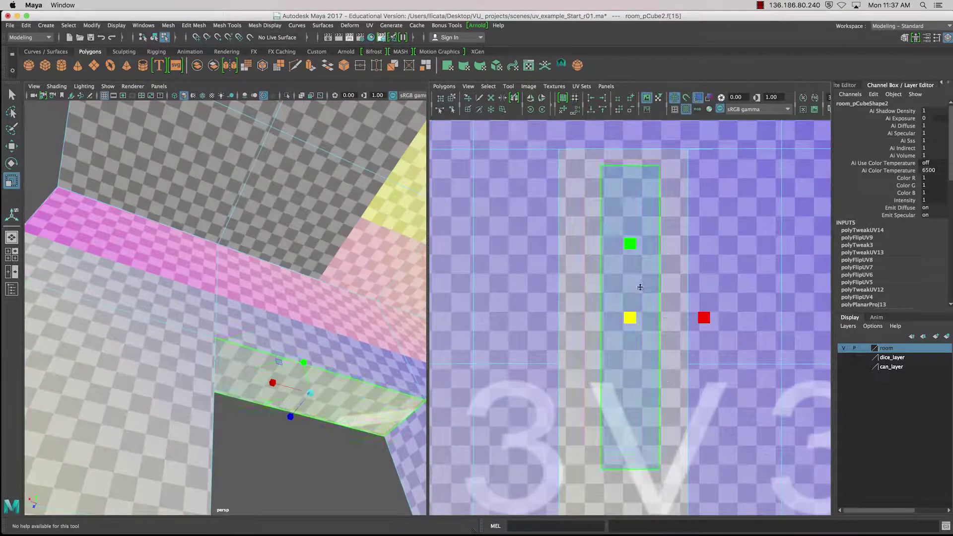
pyautogui.moveTo(701, 322); pyautogui.dragTo(733, 321)
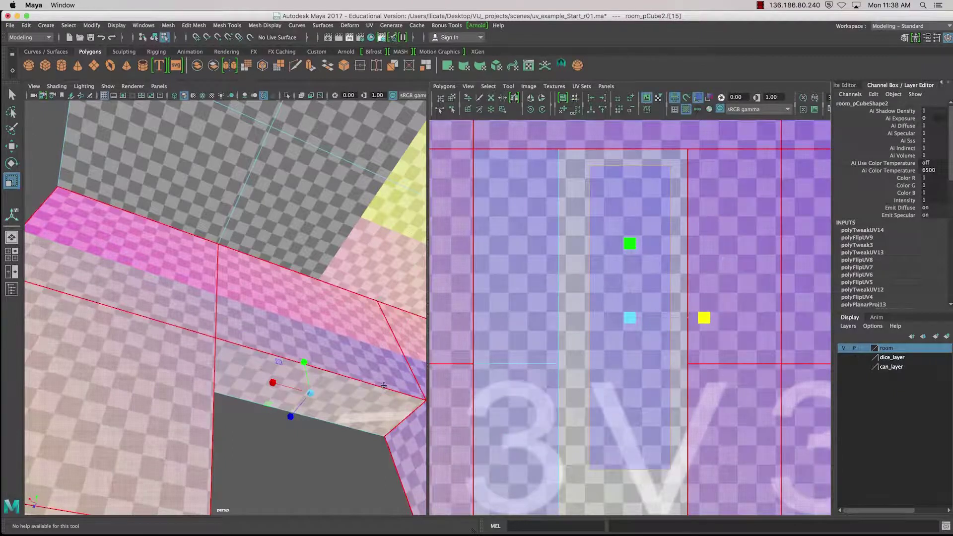
# Examine the checker pattern over the door header and the whole room, and the overall UV layout
pyautogui.keyDown('alt'); pyautogui.moveTo(329, 399); pyautogui.dragTo(297, 318); pyautogui.keyUp('alt')
pyautogui.scroll(2, 331, 365)
pyautogui.scroll(-10, 329, 366)
pyautogui.scroll(-10, 278, 383)
pyautogui.scroll(-4, 273, 375)
pyautogui.scroll(5, 274, 376)
pyautogui.scroll(-5, 297, 318)
pyautogui.scroll(3, 305, 329)
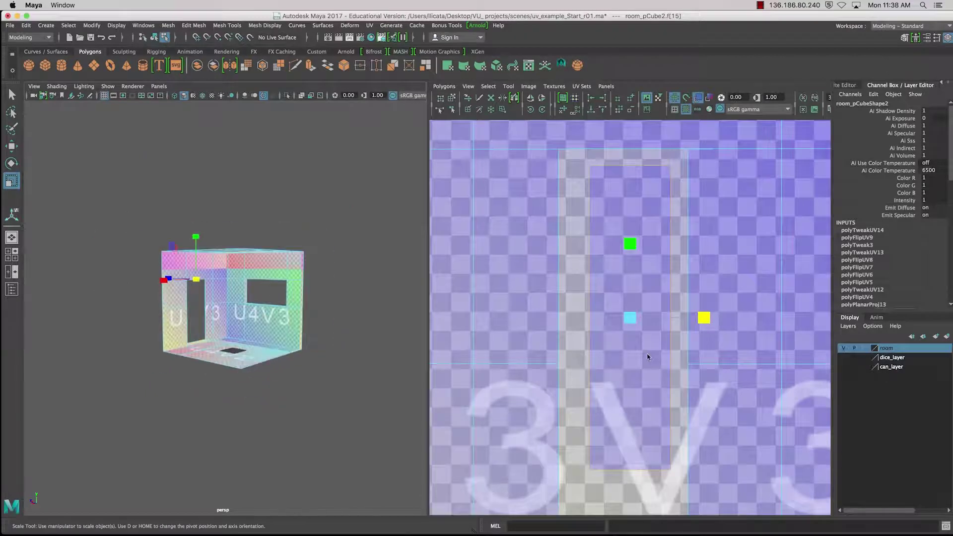
pyautogui.scroll(3, 652, 358)
pyautogui.scroll(-6, 652, 357)
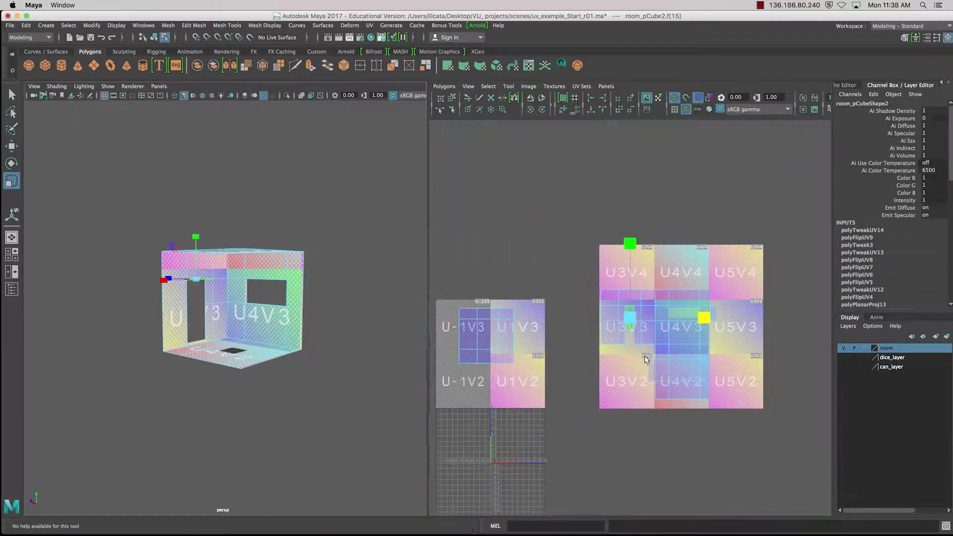
# Select the wall shell's upper edge above the window to identify the matching edge on the ceiling shell
pyautogui.keyDown('alt'); pyautogui.moveTo(630, 346); pyautogui.dragTo(644, 299, button='middle'); pyautogui.keyUp('alt')
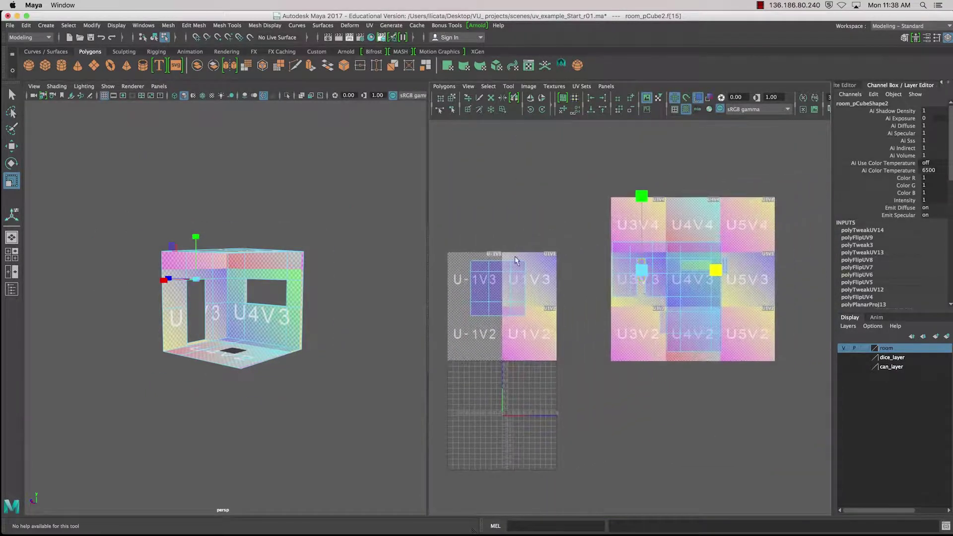
pyautogui.click(475, 200)
pyautogui.scroll(-1, 487, 281)
pyautogui.scroll(5, 487, 281)
pyautogui.keyDown('alt'); pyautogui.moveTo(501, 271); pyautogui.dragTo(503, 300, button='middle'); pyautogui.keyUp('alt')
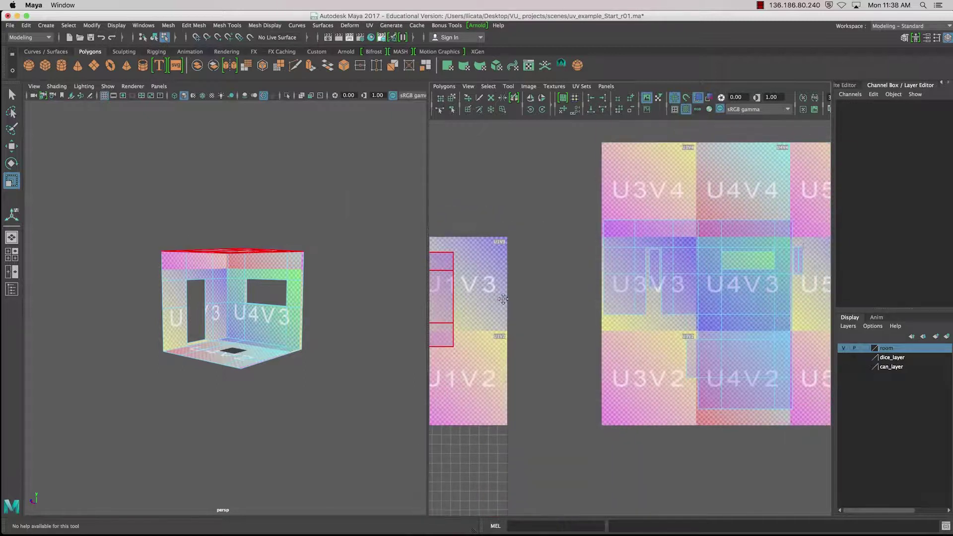
pyautogui.click(503, 300)
pyautogui.keyDown('alt'); pyautogui.moveTo(415, 230); pyautogui.dragTo(278, 223); pyautogui.keyUp('alt')
pyautogui.moveTo(776, 220)
pyautogui.keyDown('alt'); pyautogui.mouseDown(button='middle')
pyautogui.moveTo(799, 225)
pyautogui.moveTo(792, 230)
pyautogui.mouseUp(button='middle'); pyautogui.keyUp('alt')
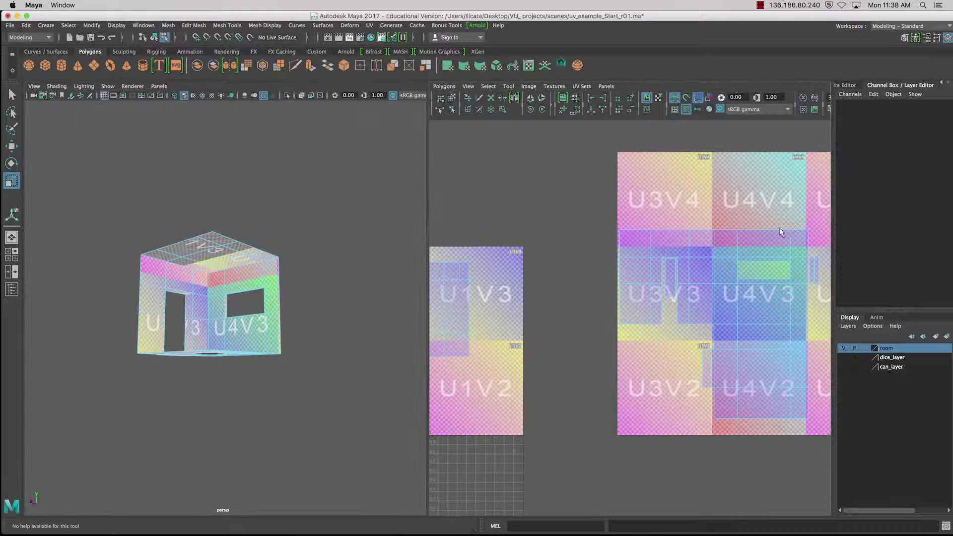
pyautogui.moveTo(781, 232); pyautogui.dragTo(774, 208, button='right')
pyautogui.click(767, 230)
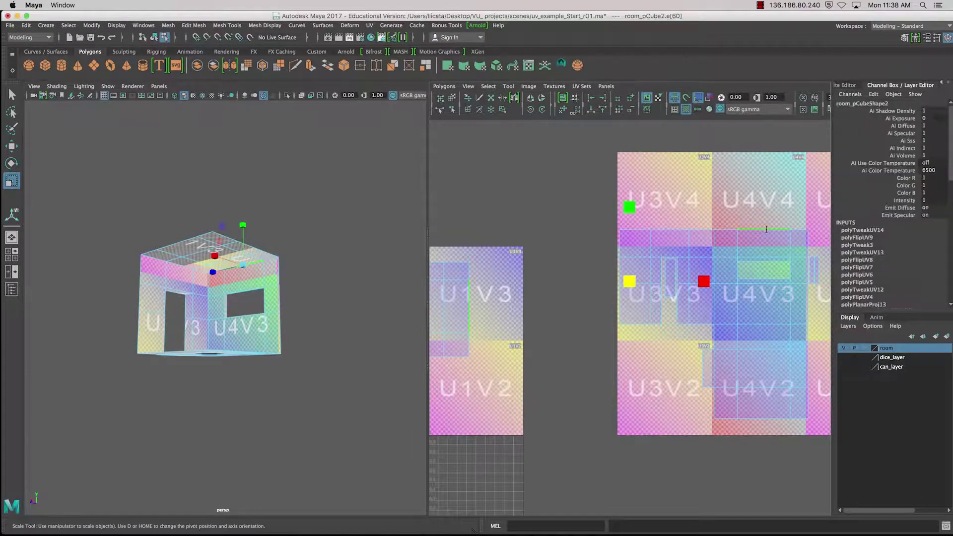
# Move the ceiling's UV shell into the U4V4 tile area, directly above the window wall's shell
pyautogui.scroll(5, 615, 288)
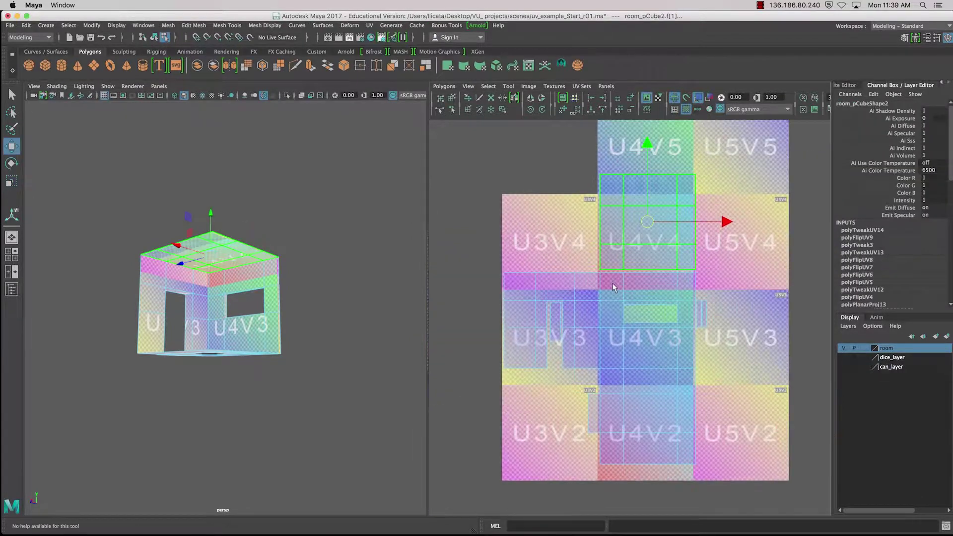
pyautogui.moveTo(606, 289)
pyautogui.keyDown('alt'); pyautogui.mouseDown(button='middle')
pyautogui.moveTo(627, 258)
pyautogui.moveTo(630, 227)
pyautogui.moveTo(620, 294)
pyautogui.mouseUp(button='middle'); pyautogui.keyUp('alt')
pyautogui.scroll(-2, 636, 246)
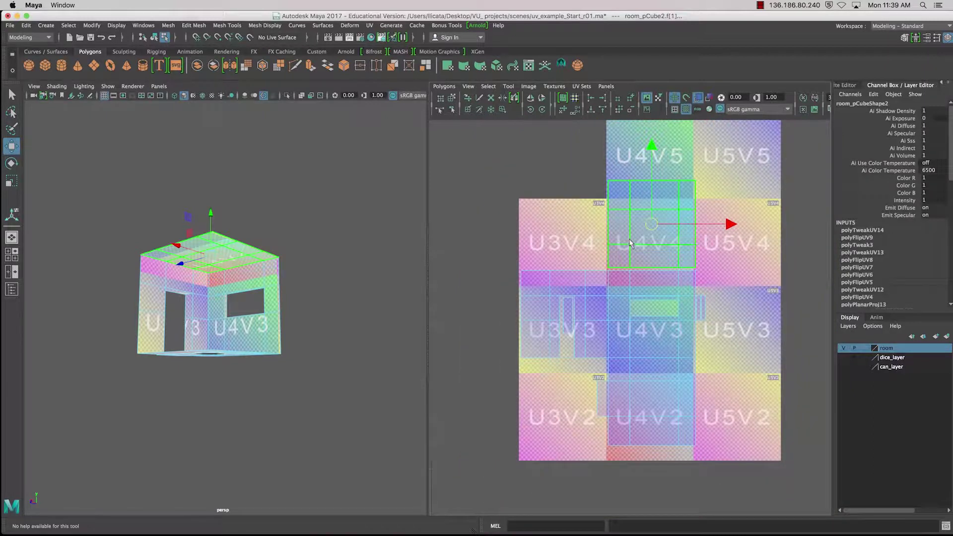
# Try the ceiling's UV shell over the U3V2 tile, check the ceiling's texture, and return the shell above the window wall
pyautogui.moveTo(650, 227); pyautogui.dragTo(548, 408)
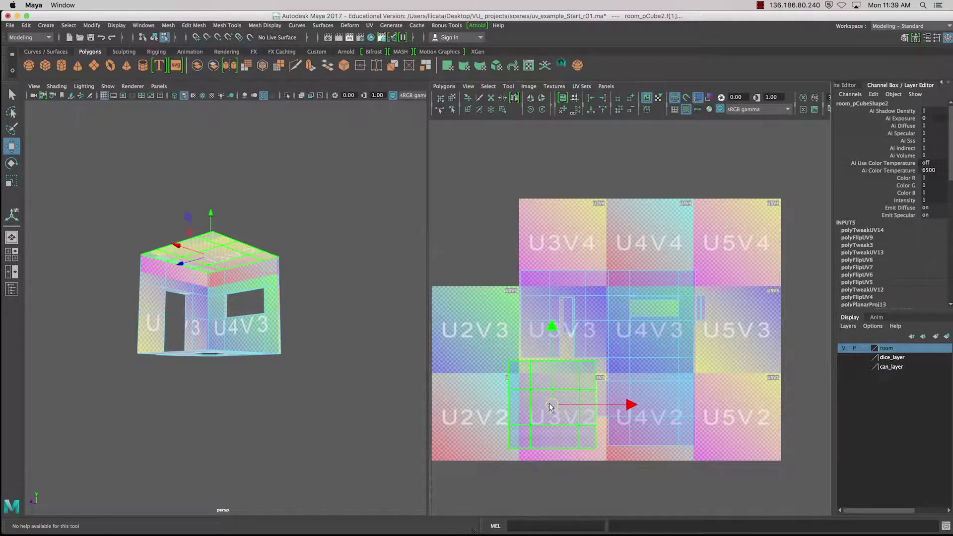
pyautogui.keyDown('alt'); pyautogui.moveTo(278, 311); pyautogui.dragTo(249, 303); pyautogui.keyUp('alt')
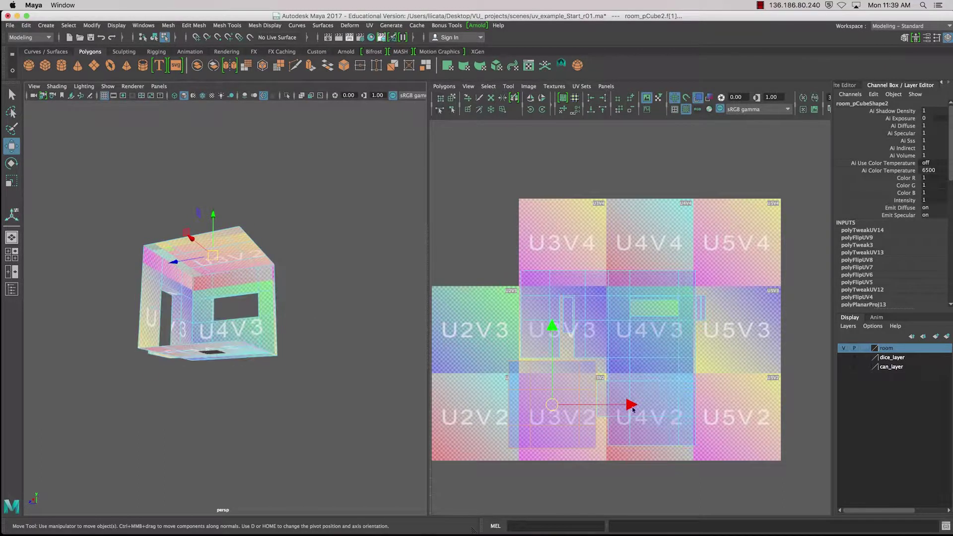
pyautogui.moveTo(551, 403); pyautogui.dragTo(649, 225)
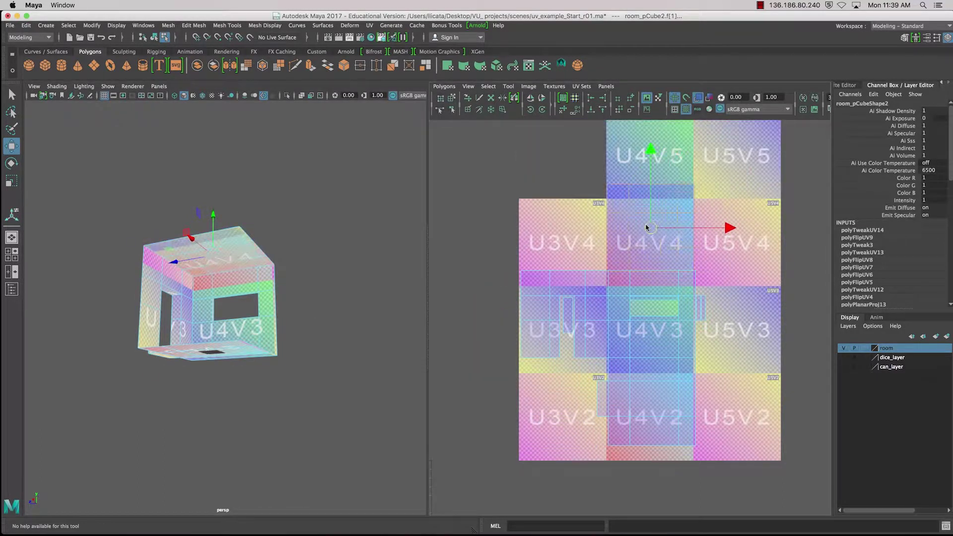
# Align the ceiling's UV shell in U and V with the upper edge of the window wall's shell
pyautogui.scroll(8, 602, 346)
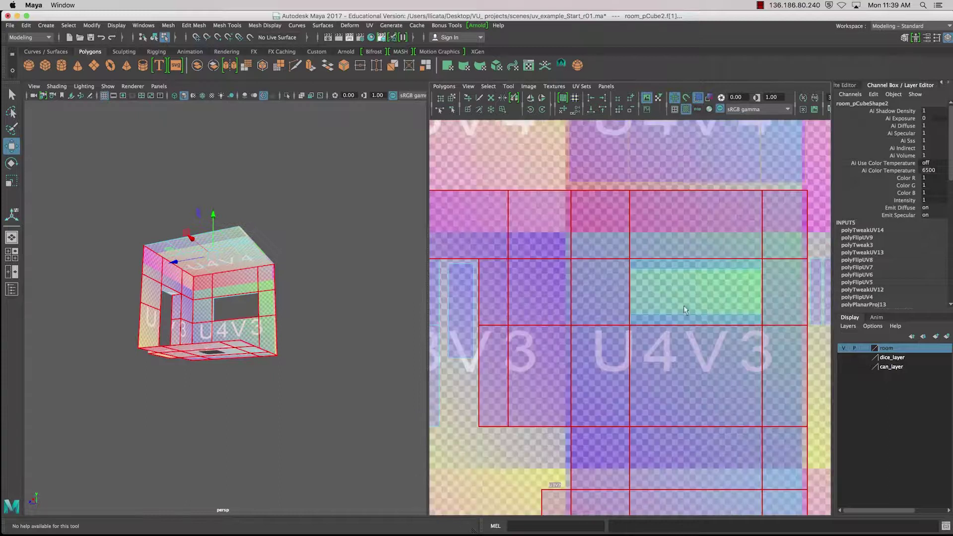
pyautogui.keyDown('alt'); pyautogui.moveTo(603, 346); pyautogui.dragTo(612, 404, button='middle'); pyautogui.keyUp('alt')
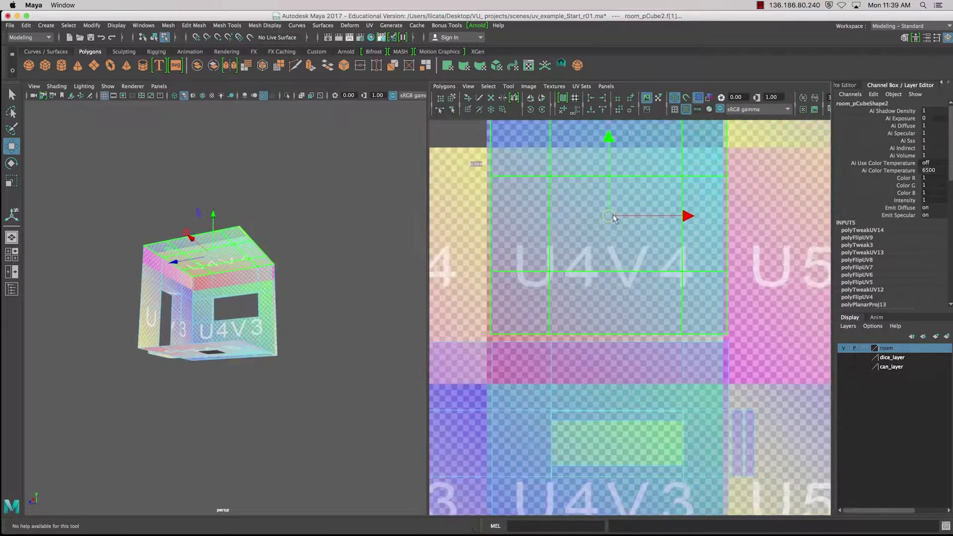
pyautogui.moveTo(614, 218); pyautogui.dragTo(620, 222)
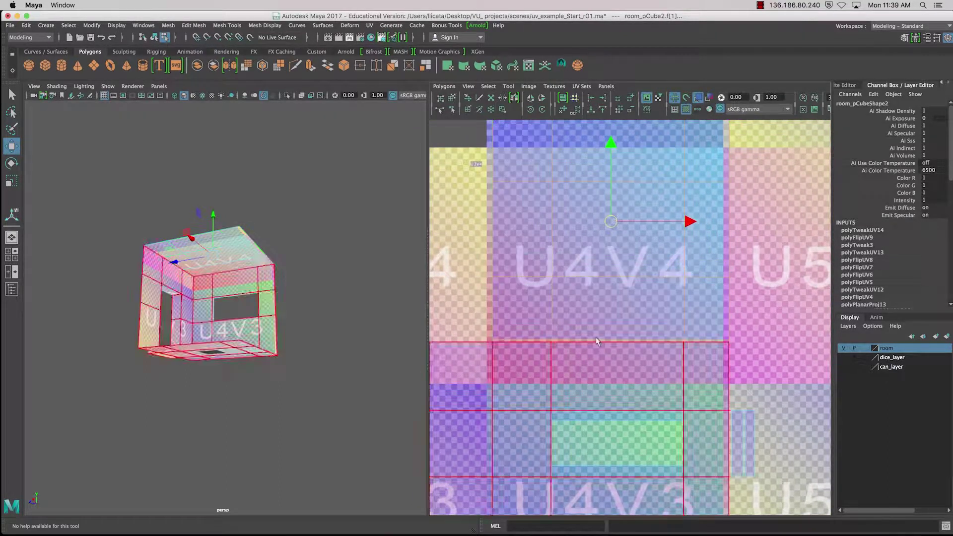
pyautogui.keyDown('alt'); pyautogui.moveTo(254, 255); pyautogui.dragTo(250, 283); pyautogui.keyUp('alt')
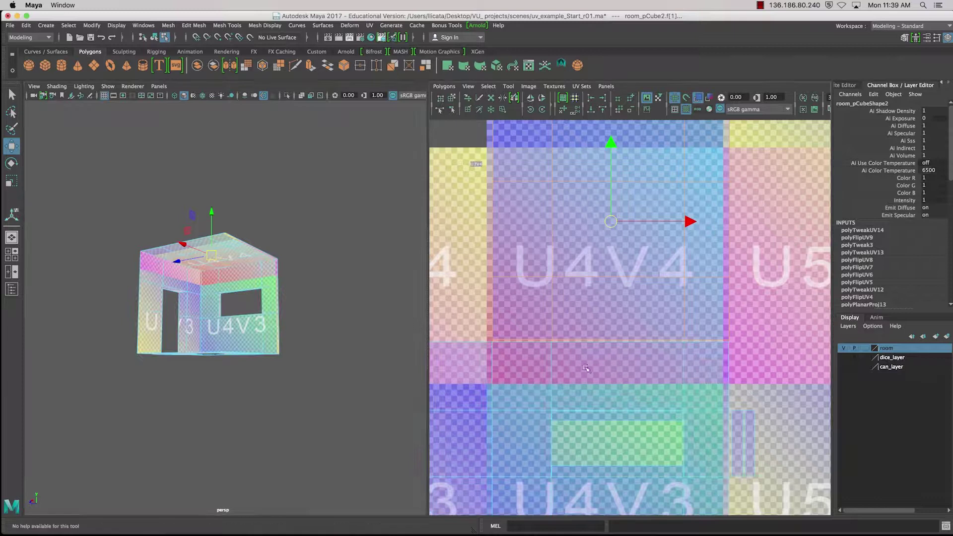
pyautogui.keyDown('alt'); pyautogui.moveTo(529, 345); pyautogui.dragTo(526, 382, button='middle'); pyautogui.keyUp('alt')
pyautogui.moveTo(610, 183); pyautogui.dragTo(613, 185)
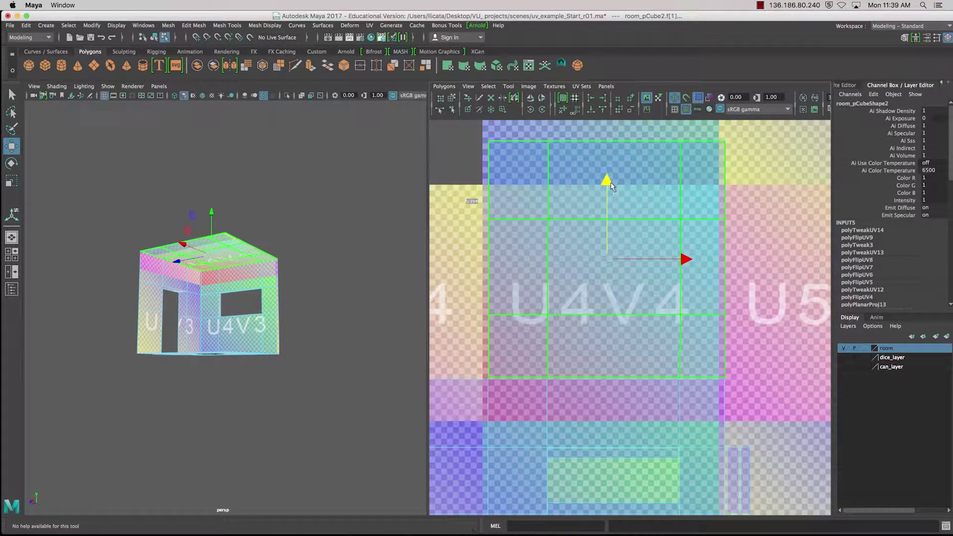
# Nudge the ceiling shell in V until its lower edge meets the wall shell, checking the room's interior corner
pyautogui.keyDown('alt'); pyautogui.moveTo(392, 275); pyautogui.dragTo(299, 304); pyautogui.keyUp('alt')
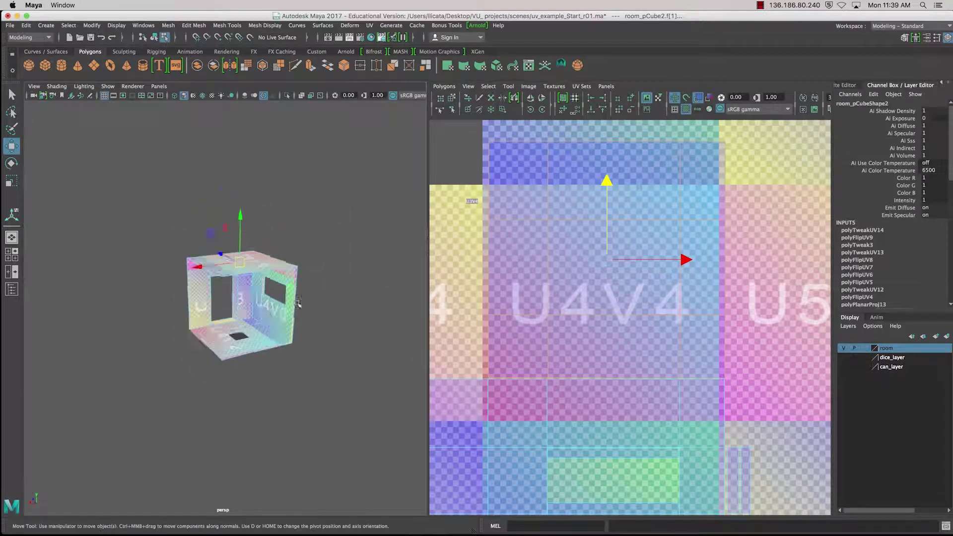
pyautogui.scroll(10, 300, 304)
pyautogui.keyDown('alt'); pyautogui.moveTo(267, 301); pyautogui.dragTo(202, 262, button='middle'); pyautogui.keyUp('alt')
pyautogui.keyDown('alt'); pyautogui.moveTo(635, 318); pyautogui.dragTo(672, 349, button='right'); pyautogui.keyUp('alt')
pyautogui.keyDown('alt'); pyautogui.moveTo(672, 348); pyautogui.dragTo(757, 366, button='middle'); pyautogui.keyUp('alt')
pyautogui.moveTo(684, 175); pyautogui.dragTo(684, 174)
pyautogui.scroll(-6, 660, 430)
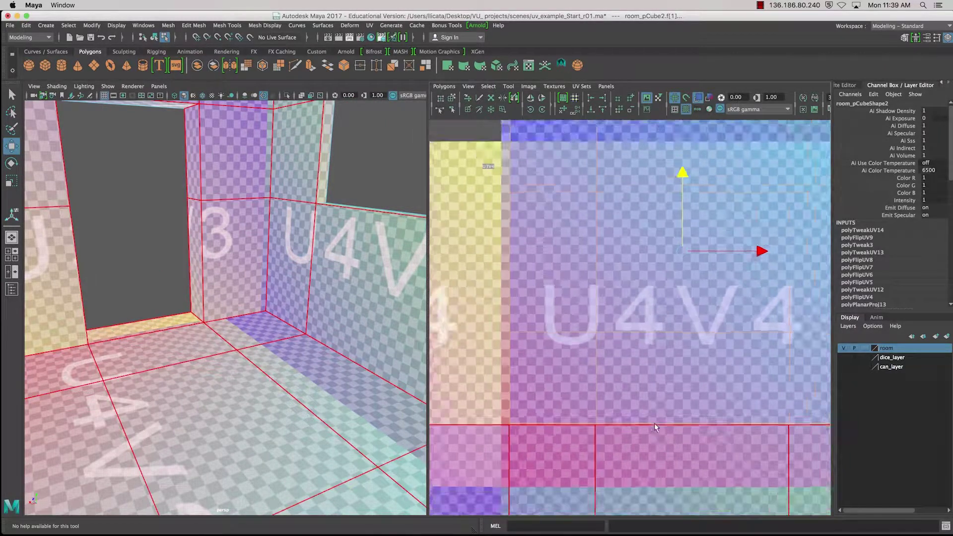
pyautogui.scroll(8, 688, 346)
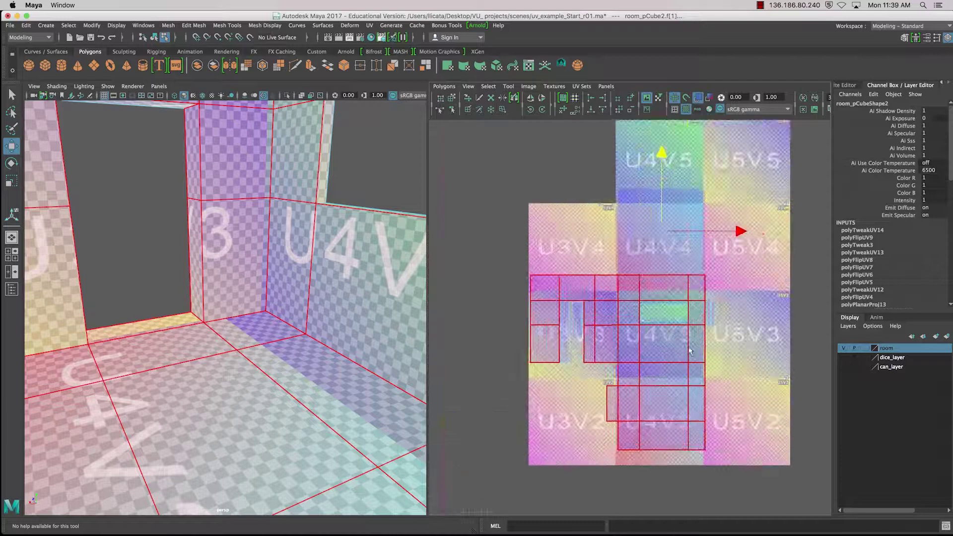
pyautogui.keyDown('alt'); pyautogui.moveTo(687, 327); pyautogui.dragTo(609, 526, button='middle'); pyautogui.keyUp('alt')
pyautogui.click(647, 239)
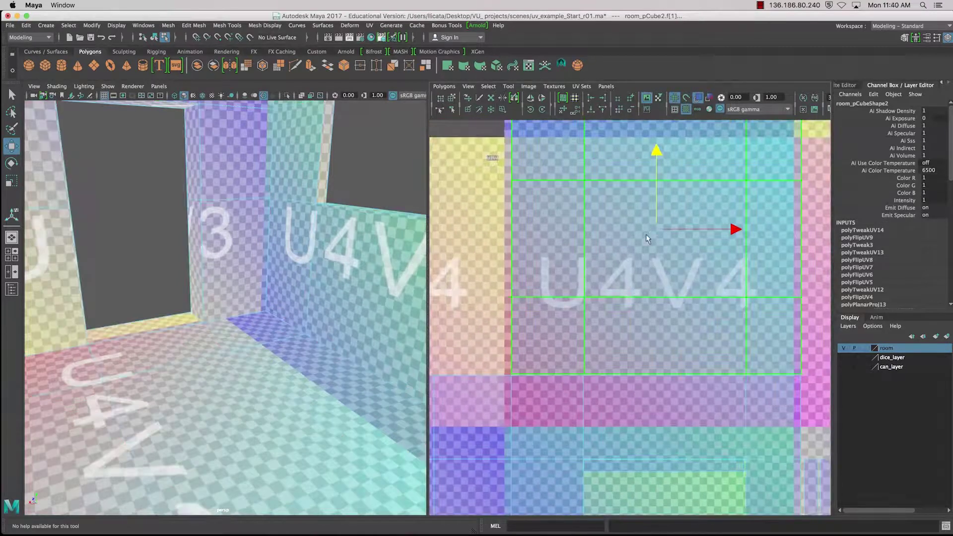
pyautogui.moveTo(658, 212); pyautogui.dragTo(652, 204)
# Move the ceiling's UV shell up in V, leaving a gap above the window wall's shell
pyautogui.keyDown('alt'); pyautogui.moveTo(655, 333); pyautogui.dragTo(641, 408, button='right'); pyautogui.keyUp('alt')
pyautogui.moveTo(642, 408)
pyautogui.keyDown('alt'); pyautogui.mouseDown(button='middle')
pyautogui.moveTo(695, 332)
pyautogui.moveTo(631, 401)
pyautogui.mouseUp(button='middle'); pyautogui.keyUp('alt')
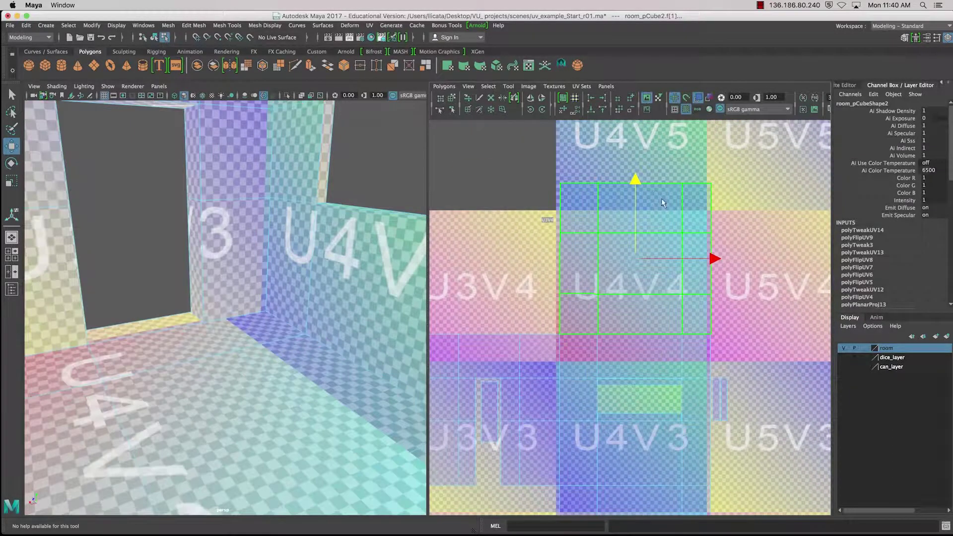
pyautogui.moveTo(636, 183); pyautogui.dragTo(636, 152)
# Move and sew the ceiling's UV shell to the window wall's shell along the ceiling shell's lower middle edge
pyautogui.click(787, 316)
pyautogui.rightClick(632, 288)
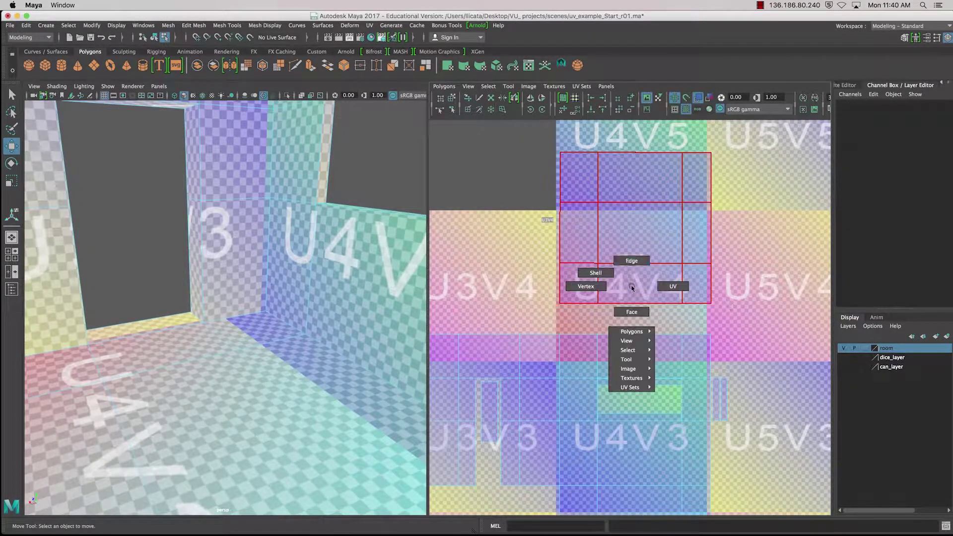
pyautogui.moveTo(633, 271); pyautogui.dragTo(632, 262, button='right')
pyautogui.click(636, 304)
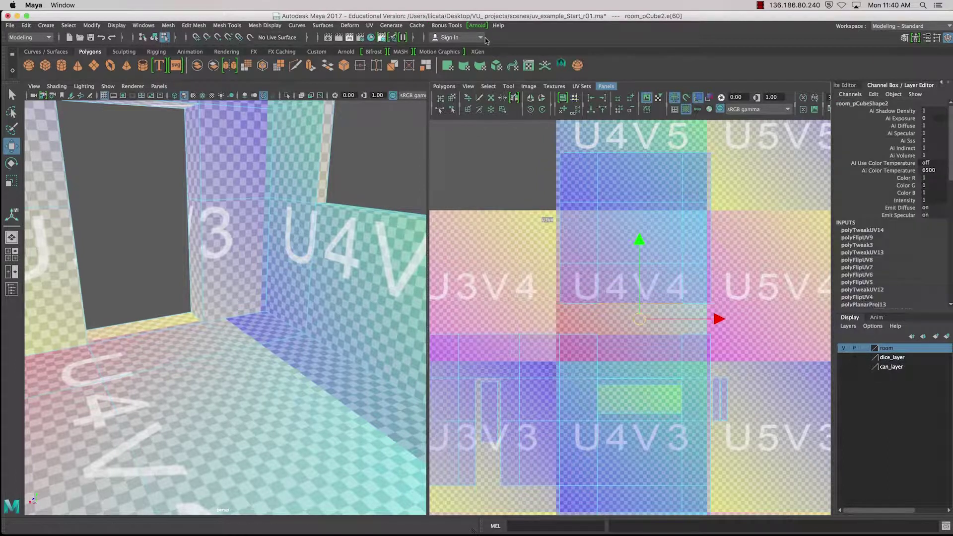
pyautogui.keyDown('shift'); pyautogui.rightClick(623, 302); pyautogui.keyUp('shift')
pyautogui.click(621, 276)
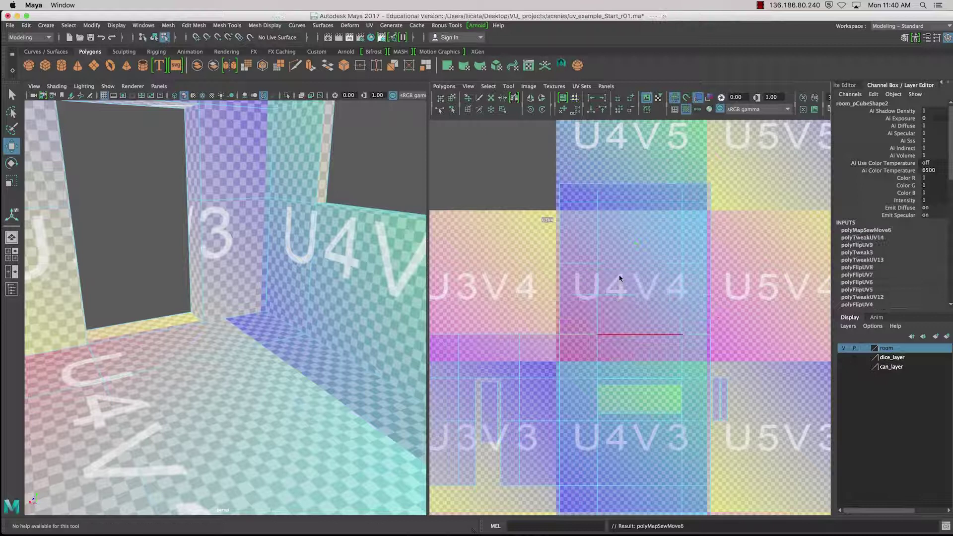
# Deselect the sewn edge and hide the checker texture after reviewing the combined UV layout
pyautogui.click(771, 285)
pyautogui.scroll(3, 714, 325)
pyautogui.keyDown('alt'); pyautogui.moveTo(574, 441); pyautogui.dragTo(649, 351, button='middle'); pyautogui.keyUp('alt')
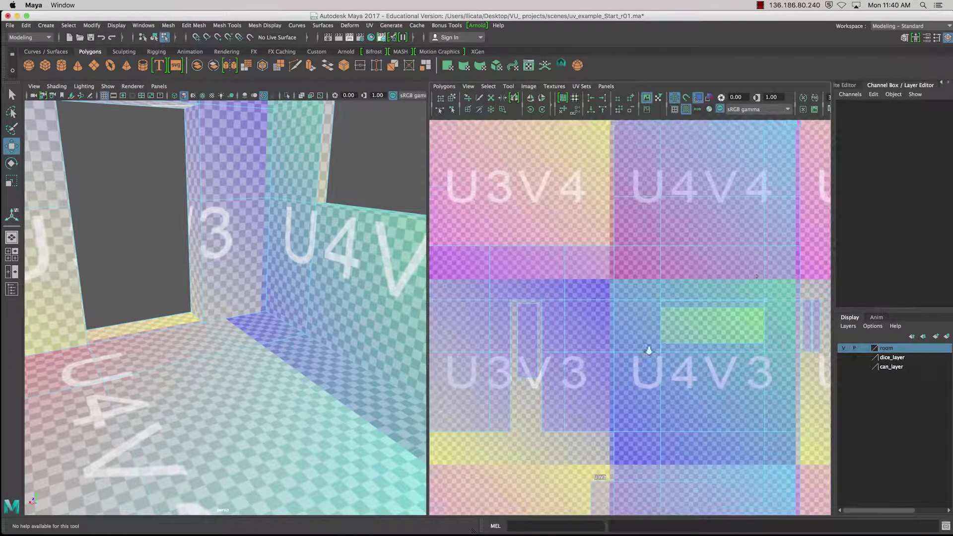
pyautogui.scroll(4, 648, 355)
pyautogui.scroll(-6, 648, 355)
pyautogui.moveTo(555, 324)
pyautogui.keyDown('alt'); pyautogui.mouseDown(button='middle')
pyautogui.moveTo(639, 304)
pyautogui.moveTo(659, 254)
pyautogui.moveTo(552, 307)
pyautogui.mouseUp(button='middle'); pyautogui.keyUp('alt')
pyautogui.scroll(-2, 551, 307)
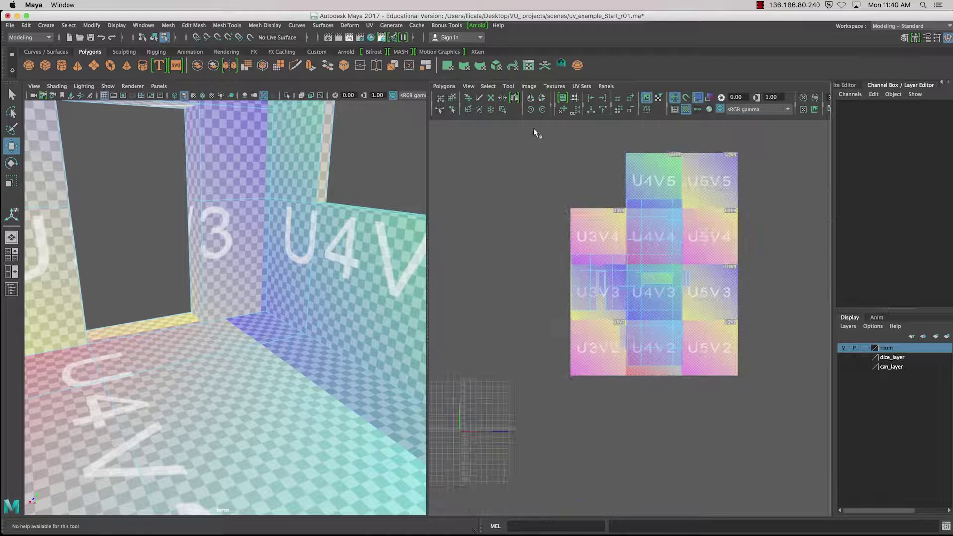
pyautogui.click(689, 109)
# Examine the empty 0 to 1 UV square and its distance from the room's UV shells
pyautogui.keyDown('alt'); pyautogui.moveTo(496, 263); pyautogui.dragTo(601, 225, button='middle'); pyautogui.keyUp('alt')
pyautogui.scroll(-2, 587, 377)
pyautogui.scroll(7, 587, 377)
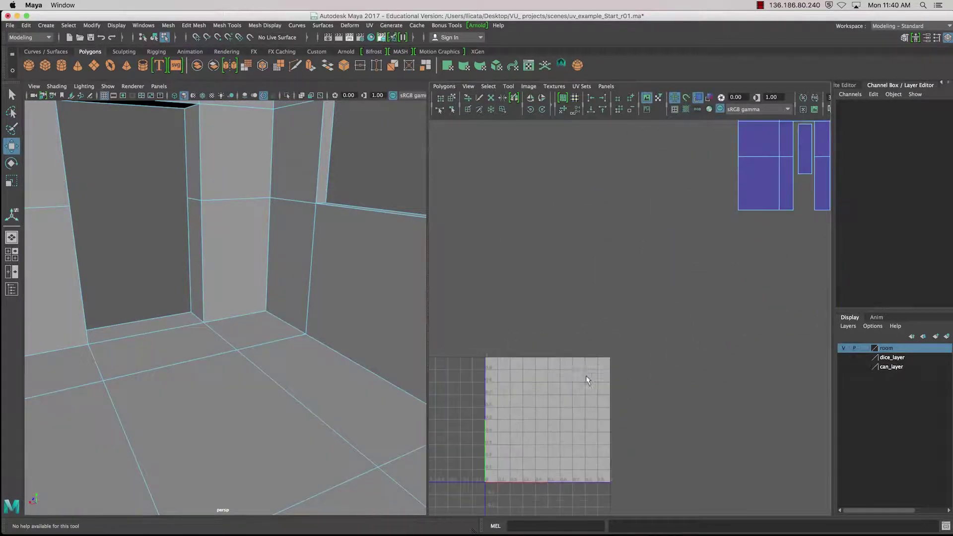
pyautogui.keyDown('alt'); pyautogui.moveTo(587, 380); pyautogui.dragTo(619, 265, button='middle'); pyautogui.keyUp('alt')
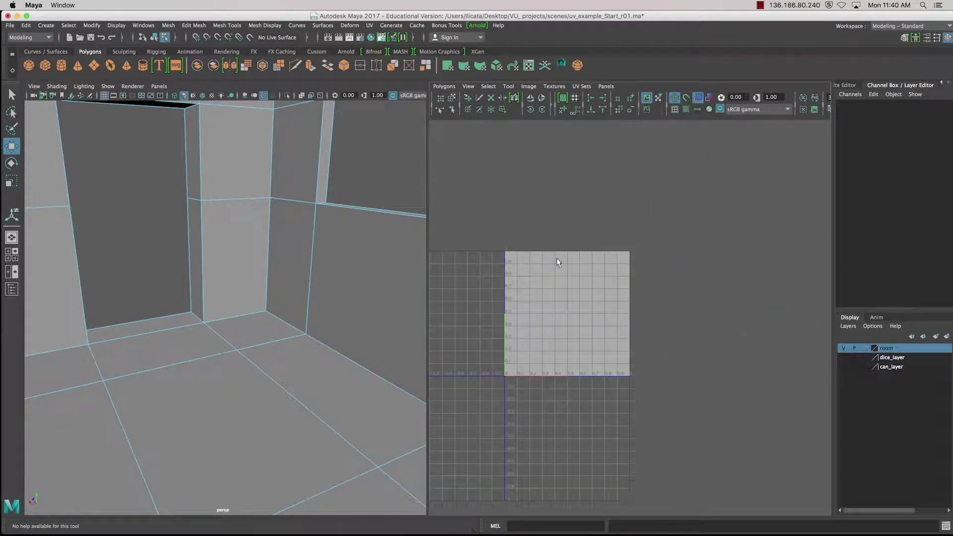
pyautogui.keyDown('alt'); pyautogui.moveTo(544, 377); pyautogui.dragTo(579, 373, button='middle'); pyautogui.keyUp('alt')
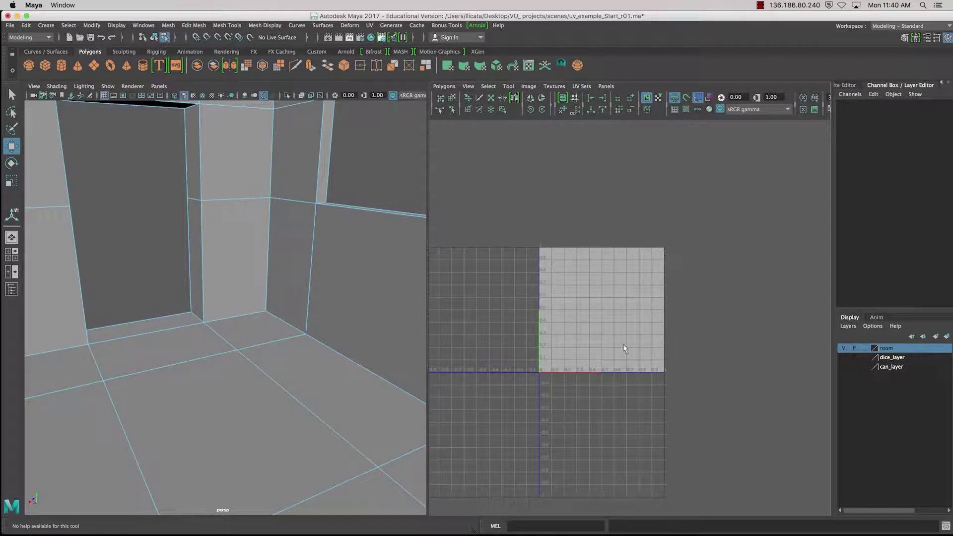
pyautogui.press('f')
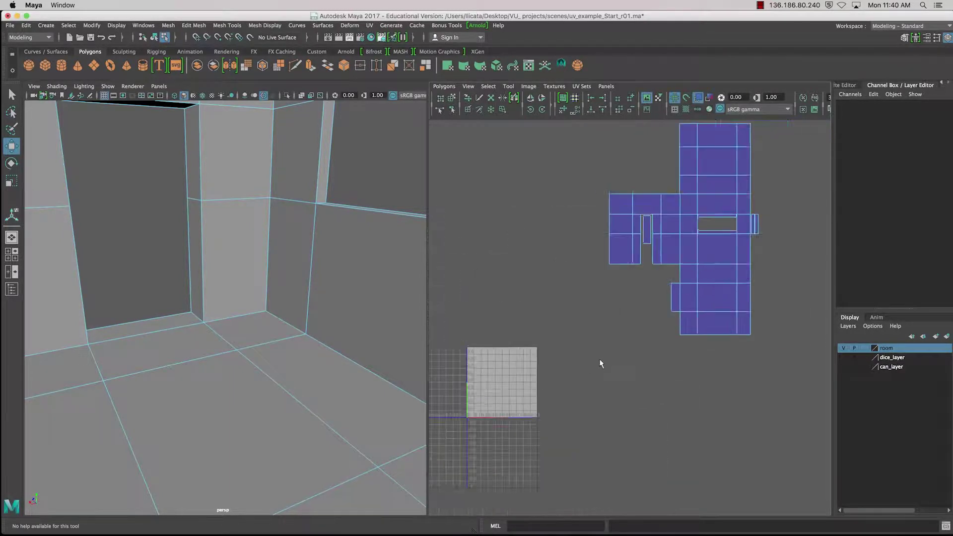
# Select all of the room's UV shells and move them together over the 0 to 1 UV square
pyautogui.moveTo(690, 207); pyautogui.dragTo(653, 196, button='right')
pyautogui.moveTo(917, 468); pyautogui.dragTo(917, 469)
pyautogui.moveTo(682, 230); pyautogui.dragTo(495, 376)
pyautogui.press('f')
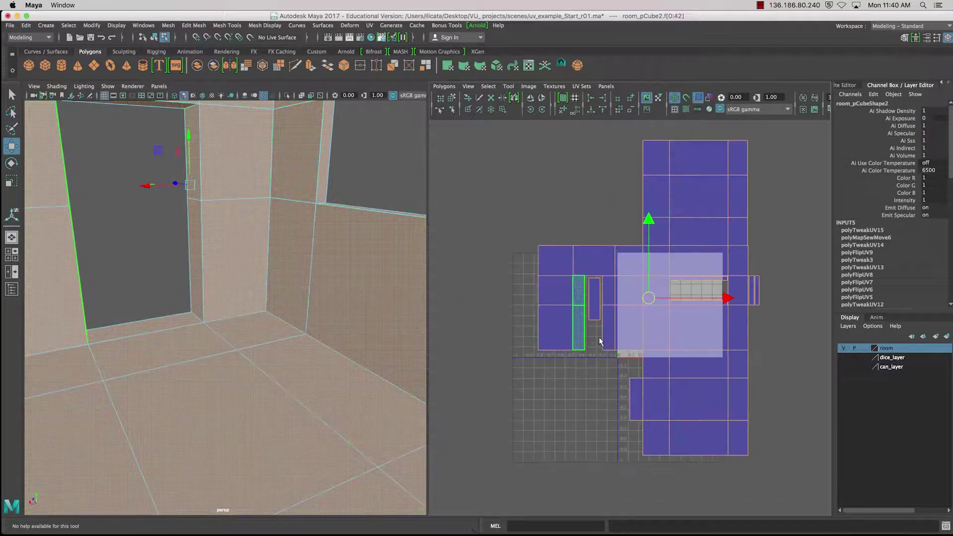
# Scale all the room's shells down uniformly and move them inside the 0 to 1 UV square
pyautogui.press('e')
pyautogui.press('r')
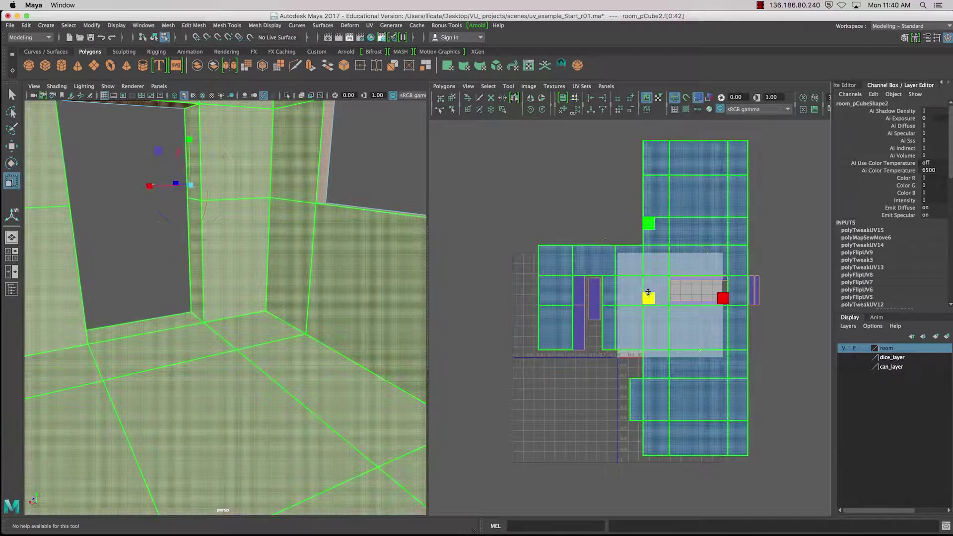
pyautogui.moveTo(651, 297); pyautogui.dragTo(602, 311)
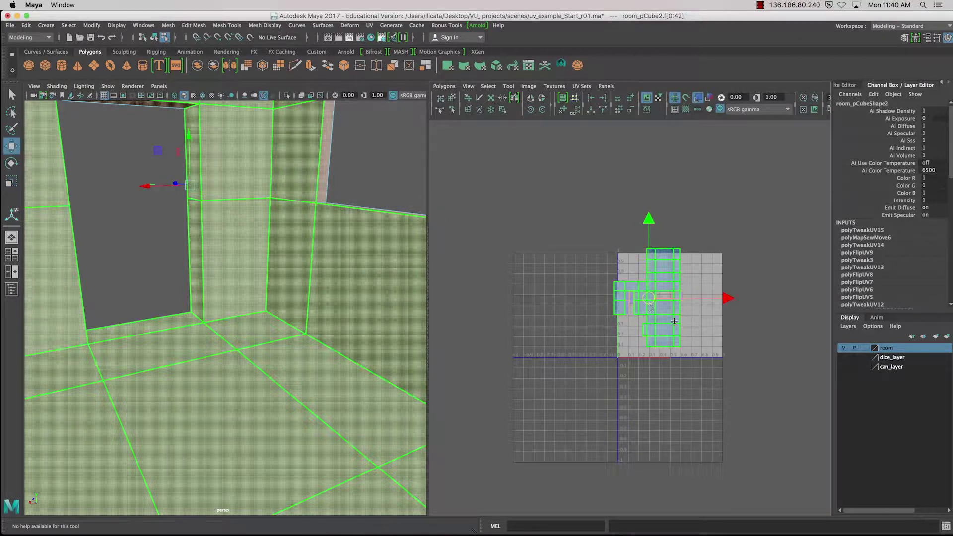
pyautogui.scroll(8, 676, 323)
pyautogui.keyDown('alt'); pyautogui.moveTo(683, 324); pyautogui.dragTo(615, 325, button='middle'); pyautogui.keyUp('alt')
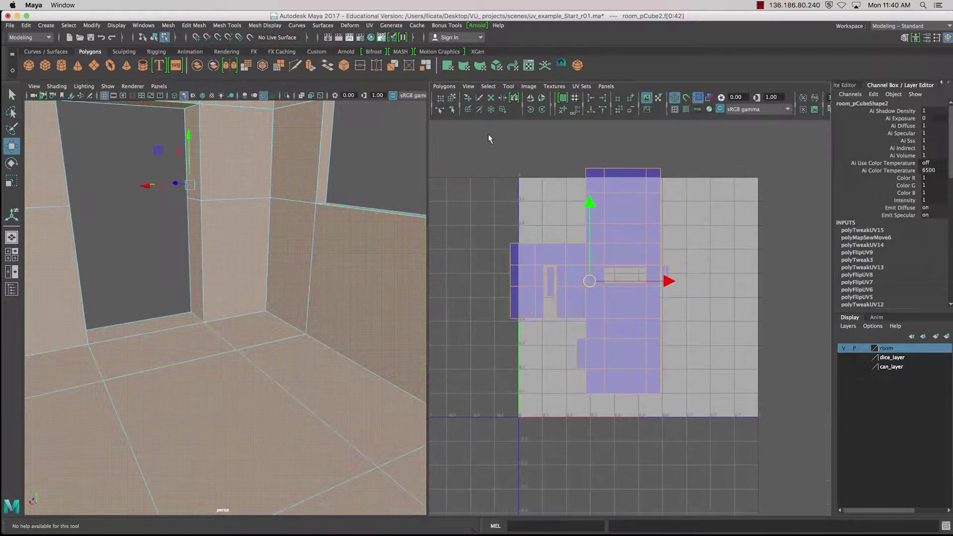
pyautogui.moveTo(477, 149); pyautogui.dragTo(734, 467)
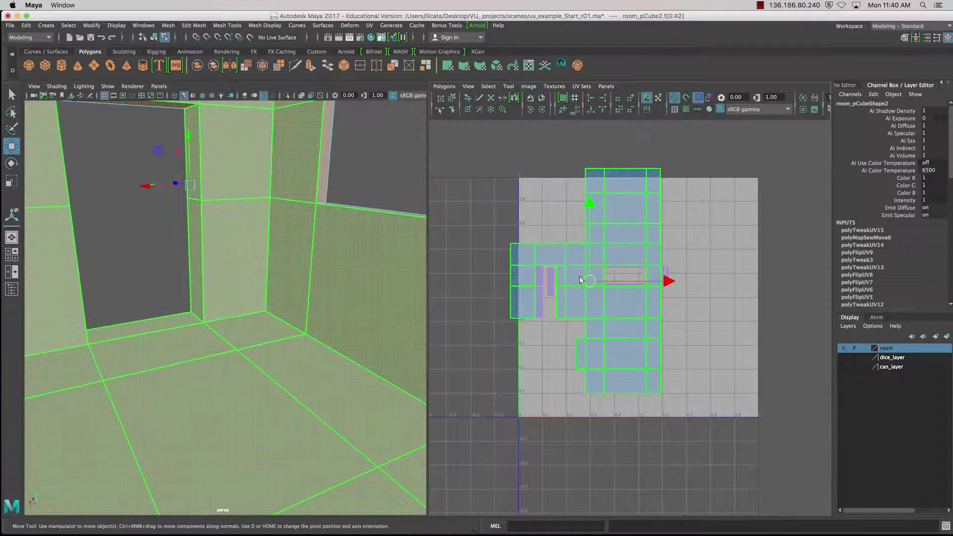
pyautogui.moveTo(581, 281); pyautogui.dragTo(605, 294)
# Scale the shells up slightly to fill the UV square's height and nudge them in V and U to fit its borders
pyautogui.press('e')
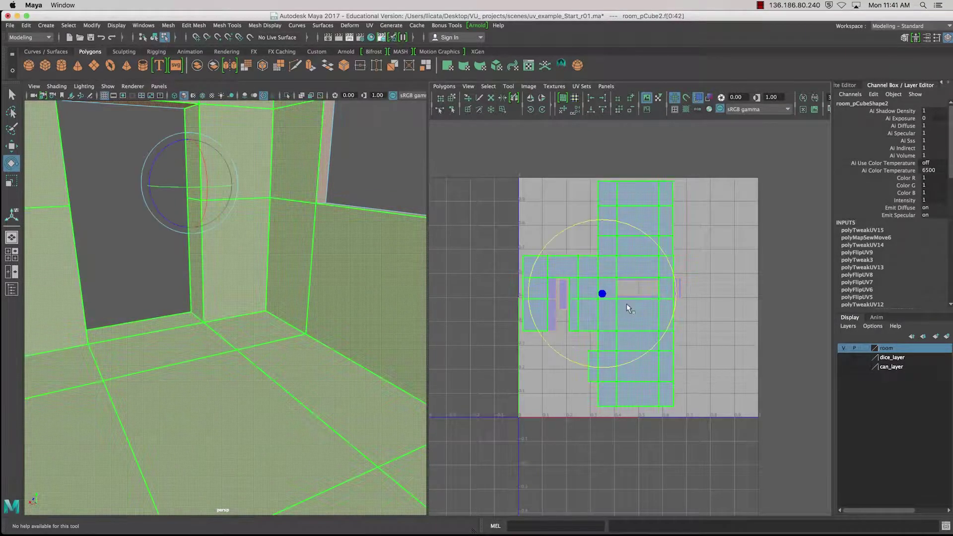
pyautogui.press('r')
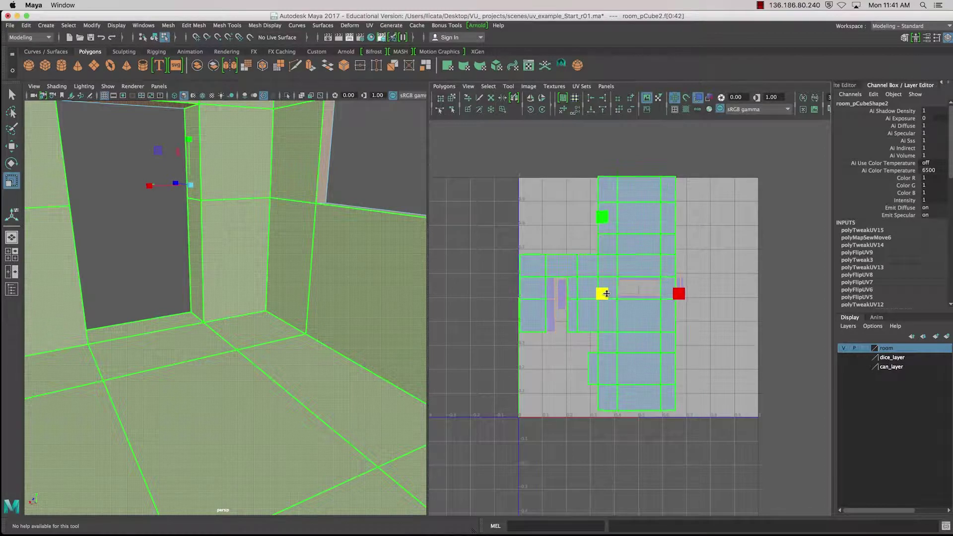
pyautogui.moveTo(608, 294); pyautogui.dragTo(609, 293)
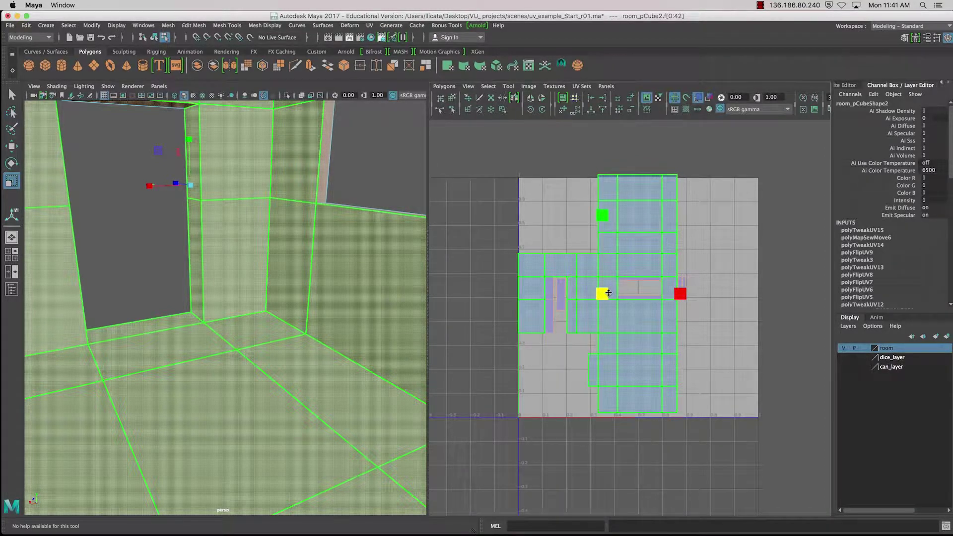
pyautogui.press('w')
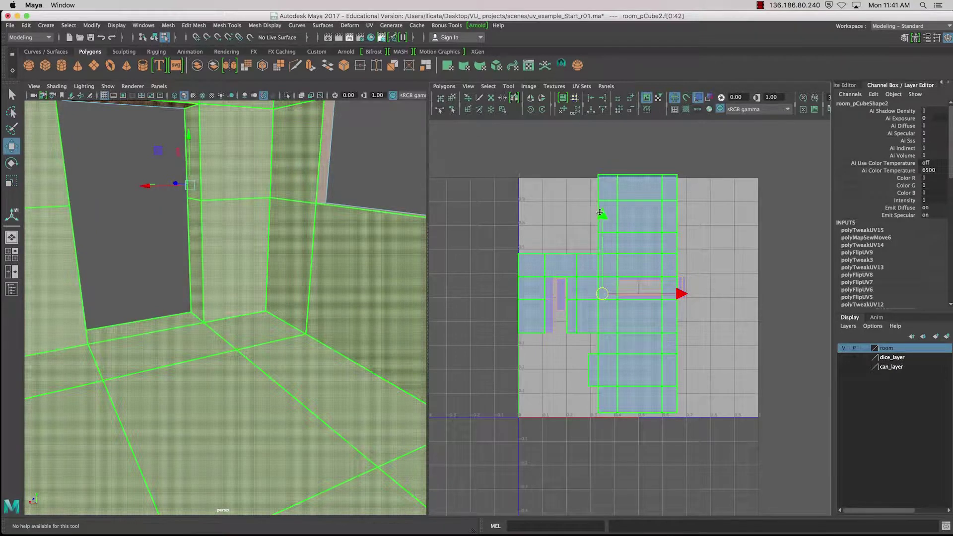
pyautogui.moveTo(609, 213); pyautogui.dragTo(610, 216)
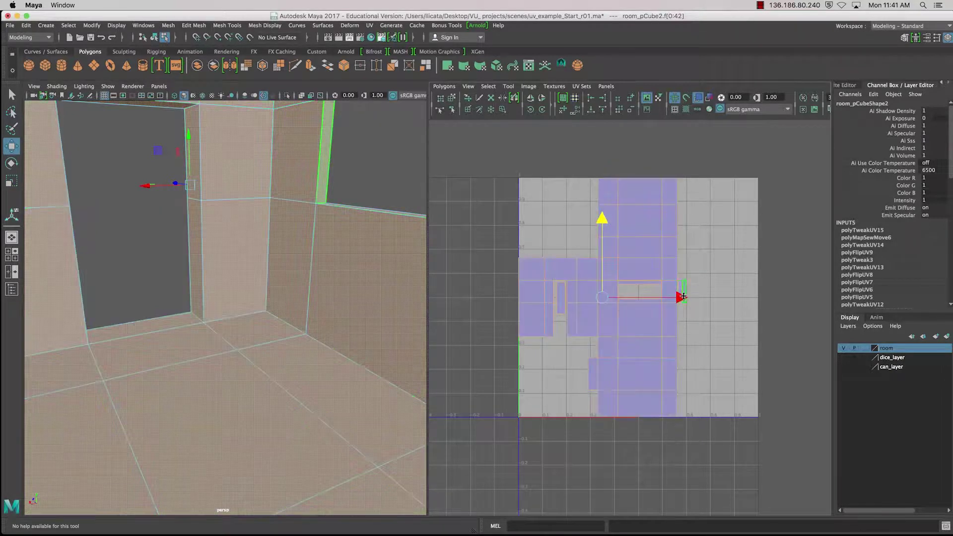
pyautogui.moveTo(682, 297)
pyautogui.mouseDown()
pyautogui.moveTo(692, 297)
pyautogui.moveTo(684, 295)
pyautogui.mouseUp()
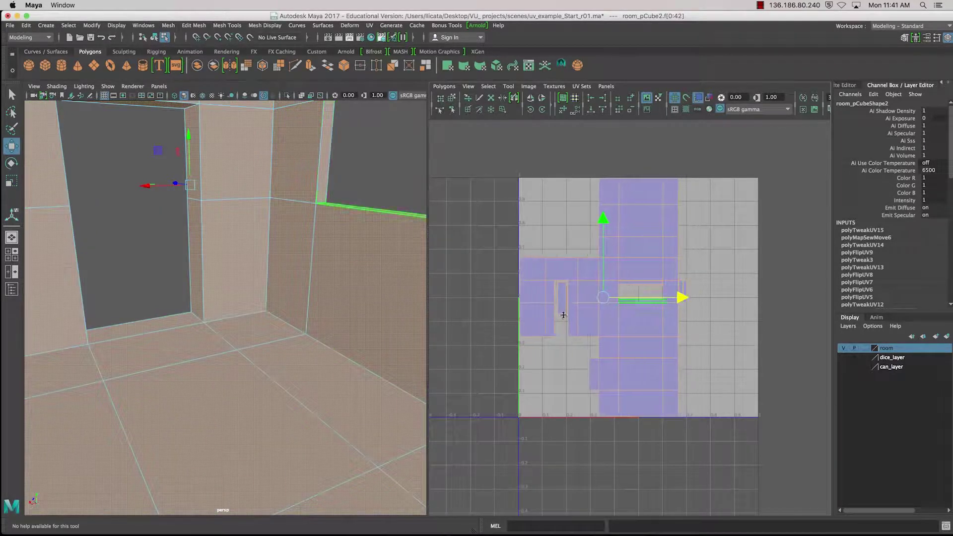
# Show the checker texture again and examine it across the room's corner, walls, openings and ceiling
pyautogui.click(685, 99)
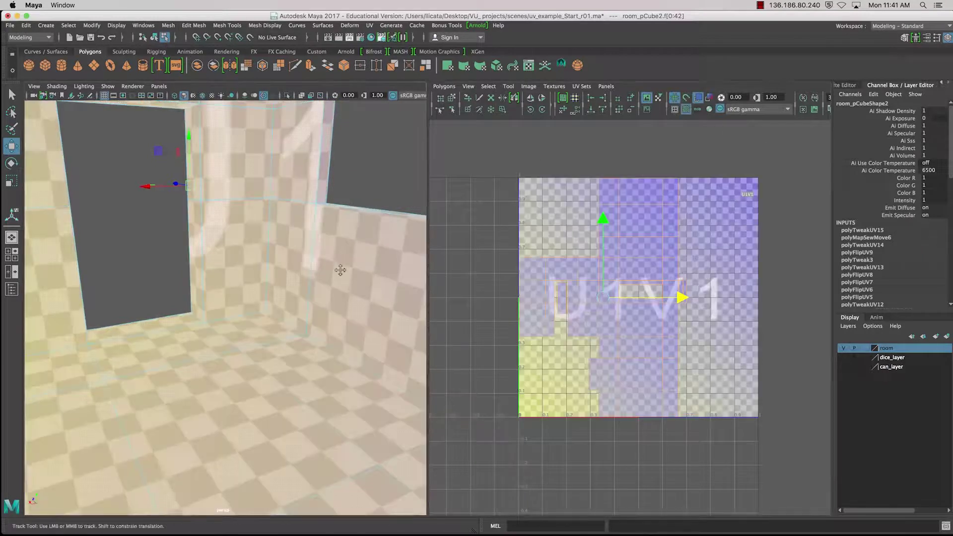
pyautogui.keyDown('alt'); pyautogui.moveTo(336, 271); pyautogui.dragTo(164, 287); pyautogui.keyUp('alt')
pyautogui.scroll(-4, 303, 321)
pyautogui.scroll(5, 302, 321)
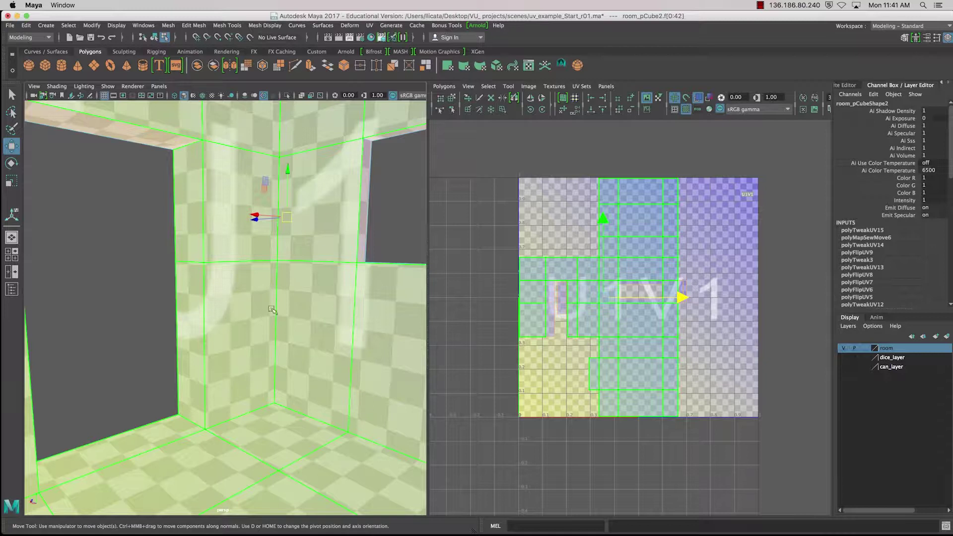
pyautogui.keyDown('alt'); pyautogui.moveTo(350, 301); pyautogui.dragTo(254, 365); pyautogui.keyUp('alt')
pyautogui.scroll(-5, 269, 374)
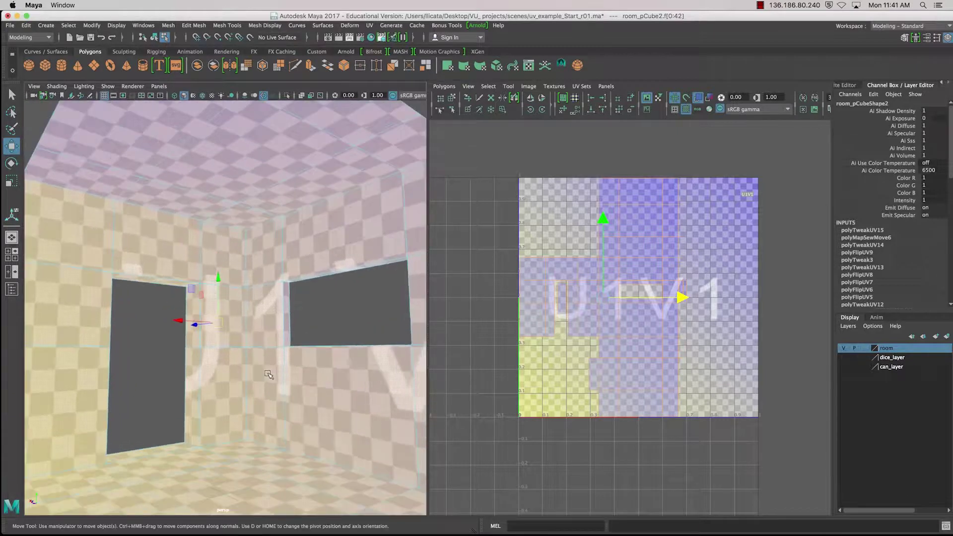